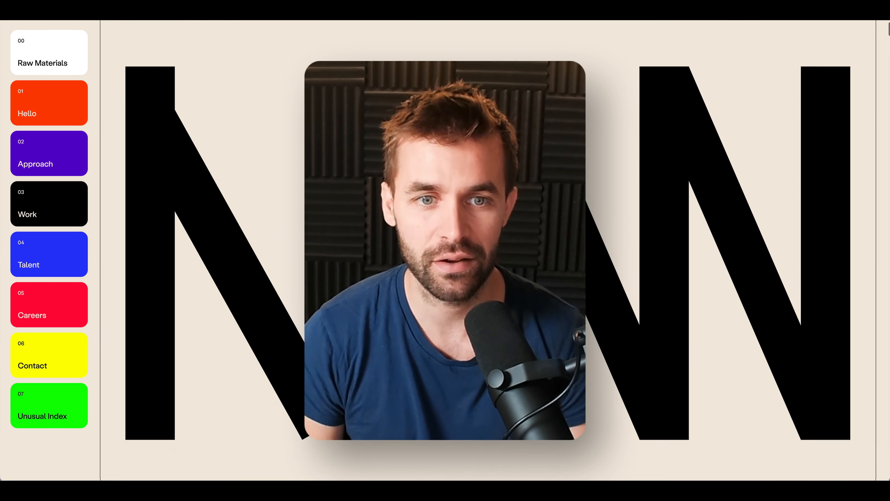
# - Examine the Raw Materials site's vertical section navigation by visiting the Approach, Work and Hello sections
pyautogui.scroll(-5, 487, 245)
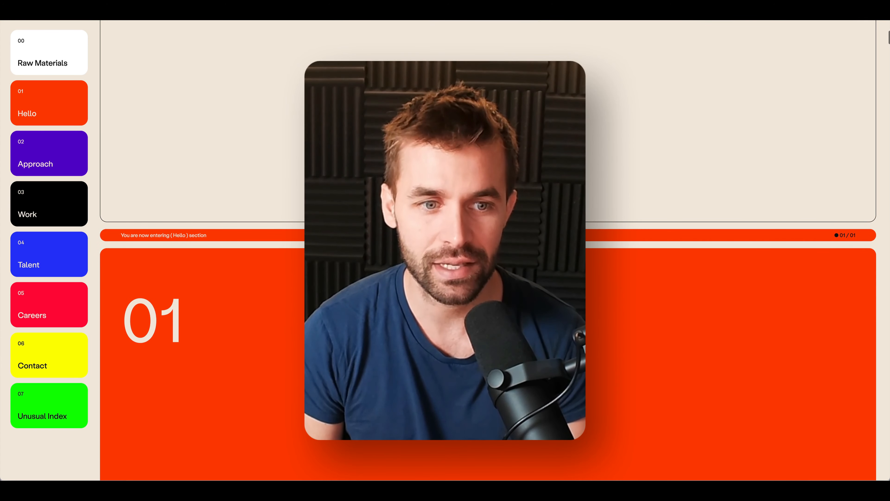
pyautogui.scroll(-4, 487, 245)
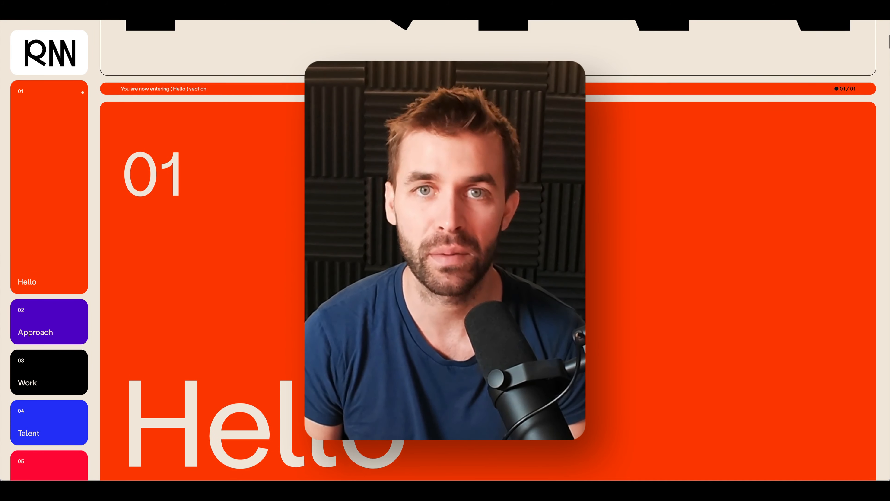
pyautogui.scroll(-2, 487, 246)
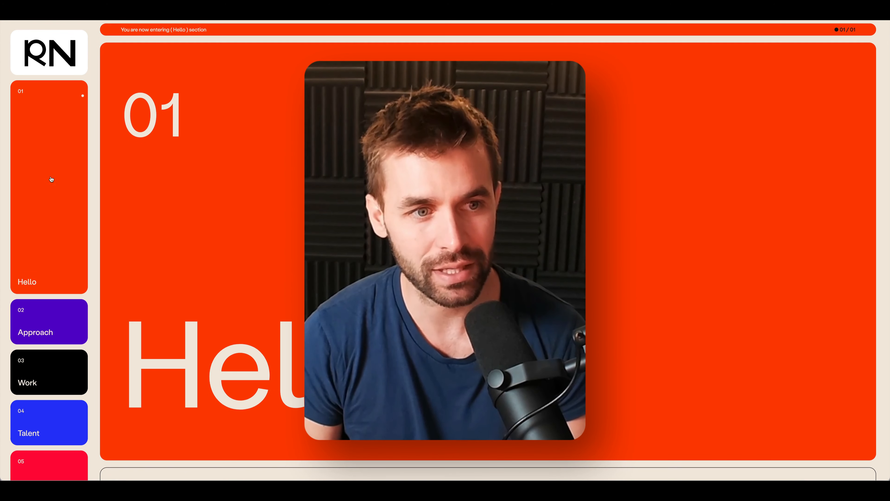
pyautogui.scroll(8, 52, 179)
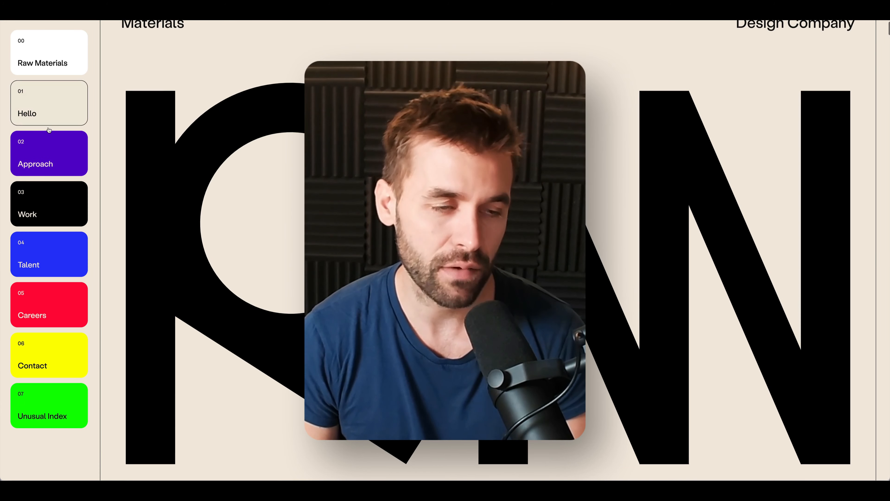
pyautogui.click(49, 151)
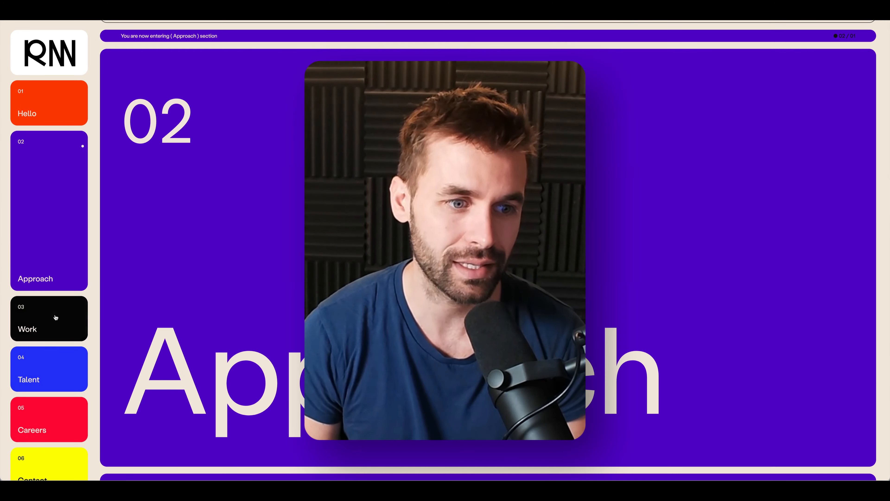
pyautogui.click(55, 317)
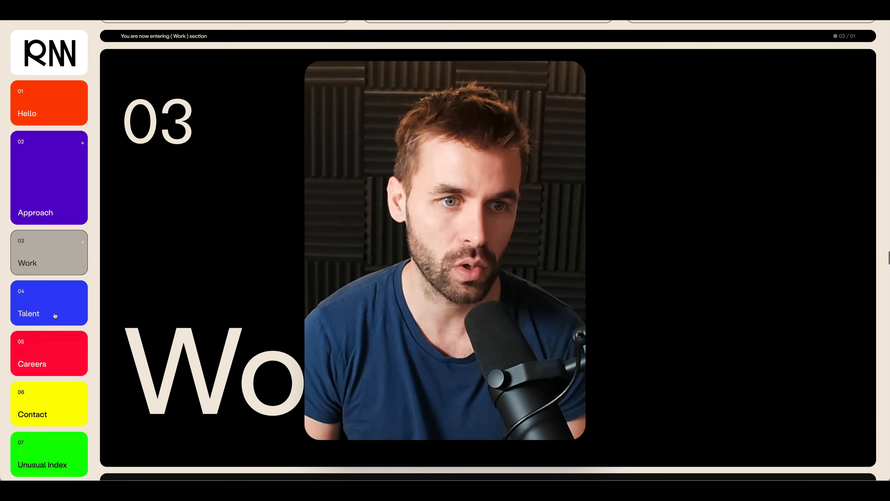
pyautogui.click(67, 107)
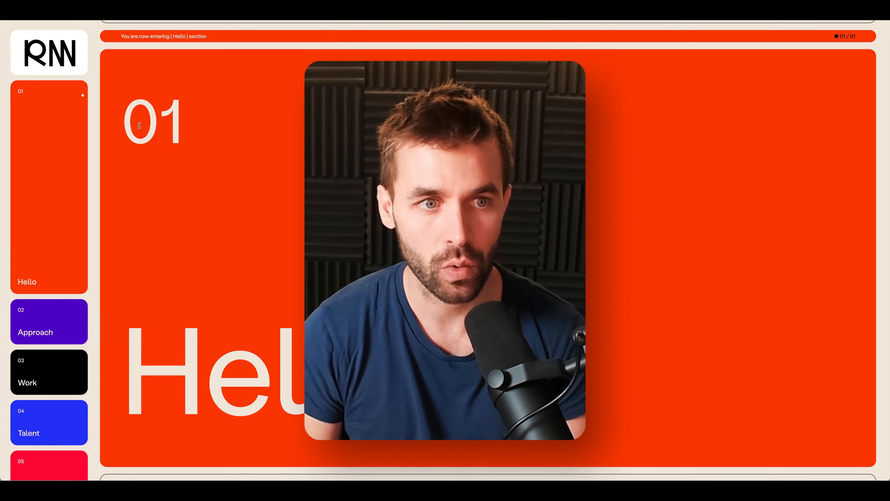
# - Examine how the vertical navigation's Hello block expands and tracks progress as the Hello section passes by
pyautogui.scroll(-3, 137, 121)
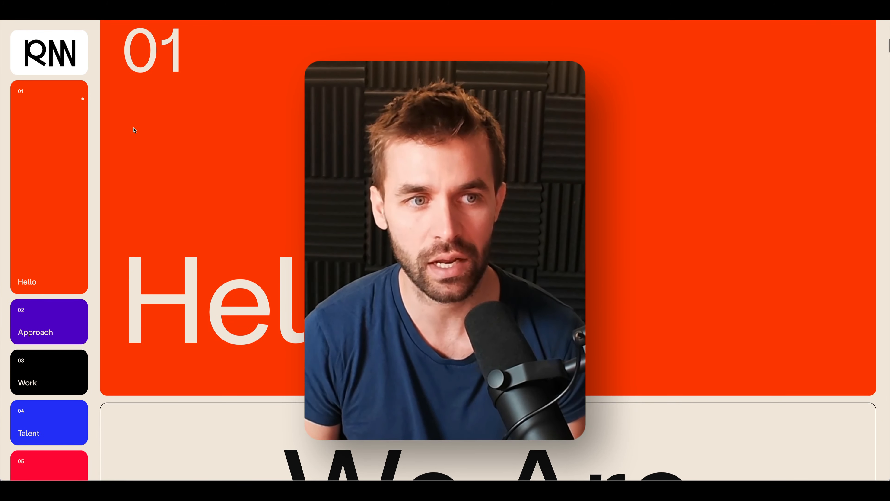
pyautogui.scroll(5, 135, 130)
pyautogui.scroll(5, 135, 130)
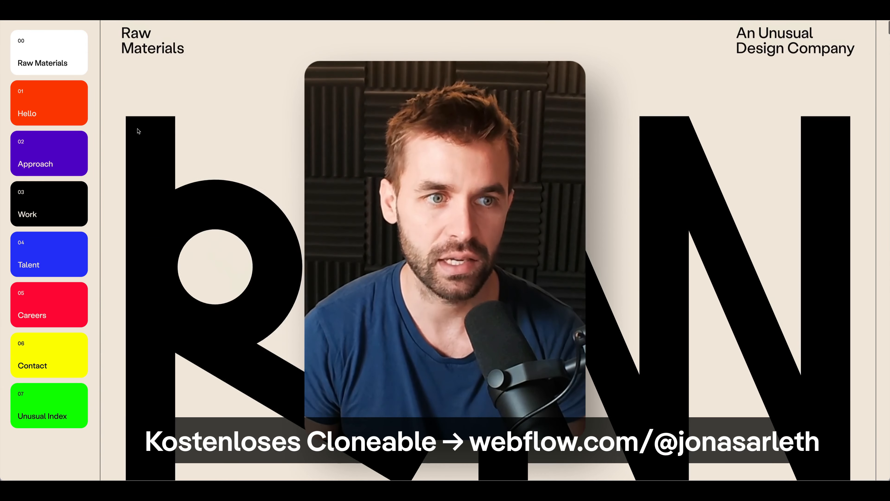
pyautogui.scroll(-2, 138, 131)
pyautogui.scroll(-3, 138, 131)
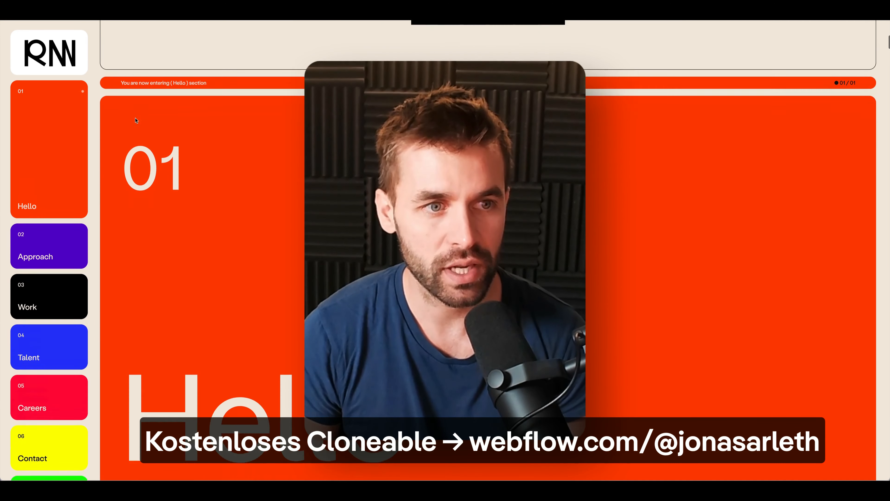
pyautogui.scroll(-3, 43, 206)
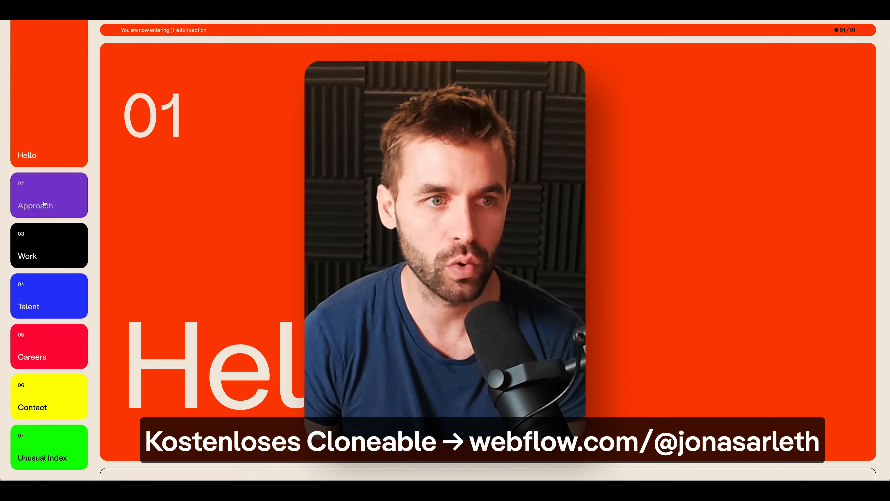
pyautogui.scroll(3, 49, 189)
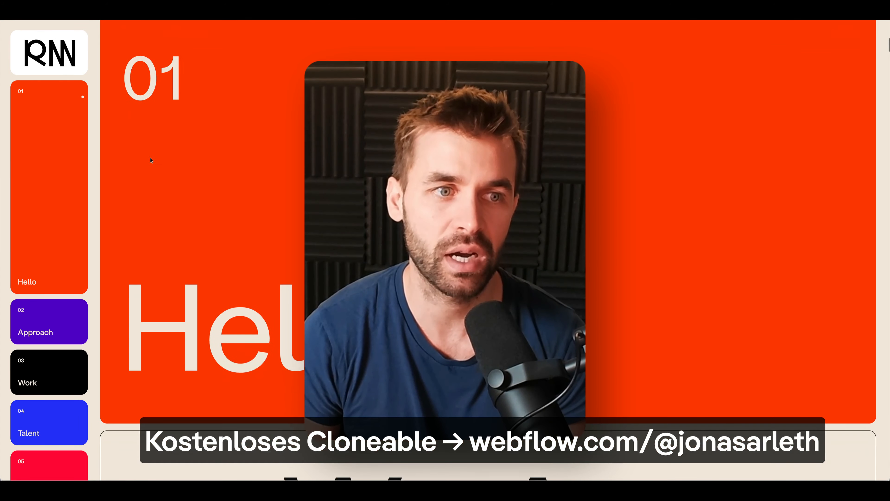
pyautogui.scroll(-10, 151, 159)
pyautogui.scroll(-12, 127, 304)
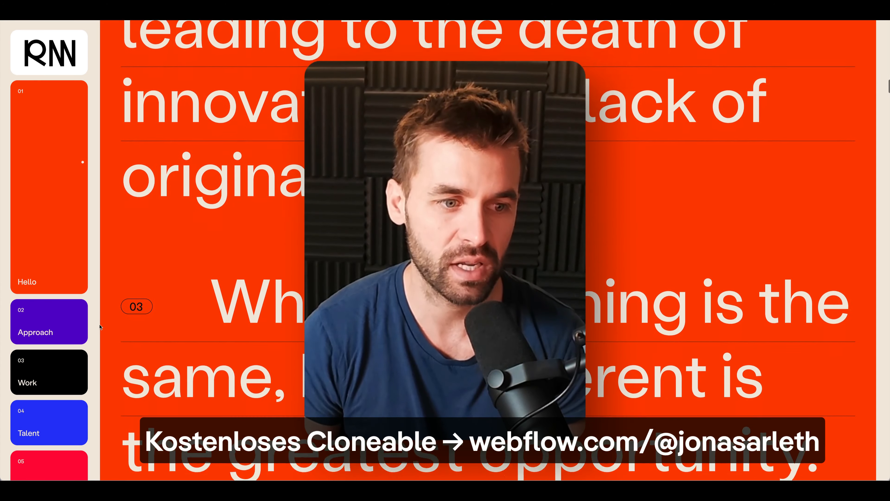
pyautogui.scroll(5, 172, 261)
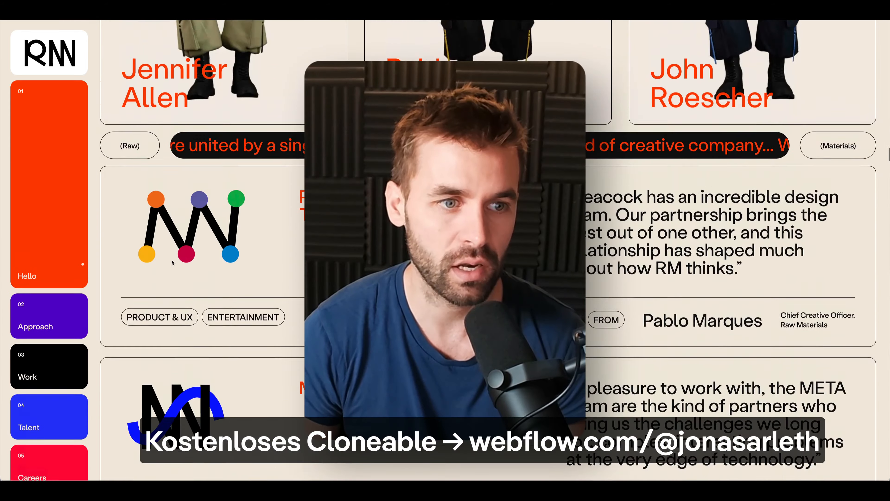
pyautogui.scroll(-6, 172, 262)
pyautogui.scroll(6, 171, 262)
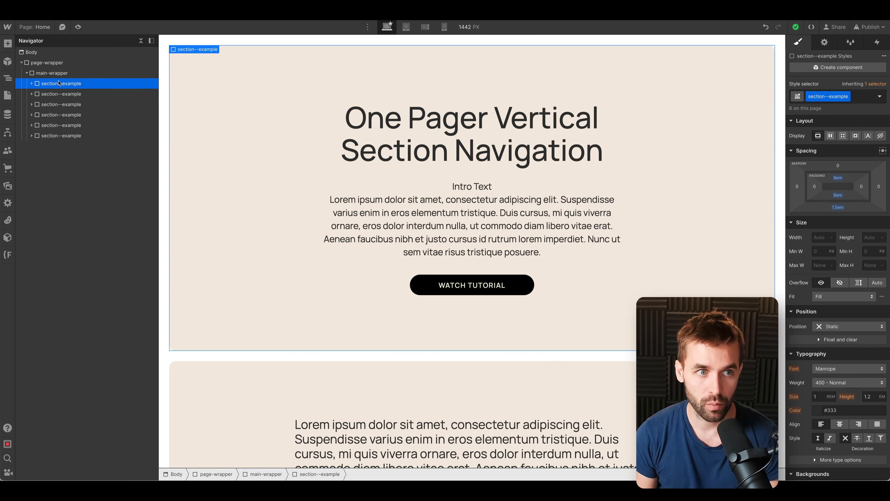
# - Examine the page structure of page-wrapper, main-wrapper and the section--example blocks, including the main-wrapper's tag setting
pyautogui.click(60, 74)
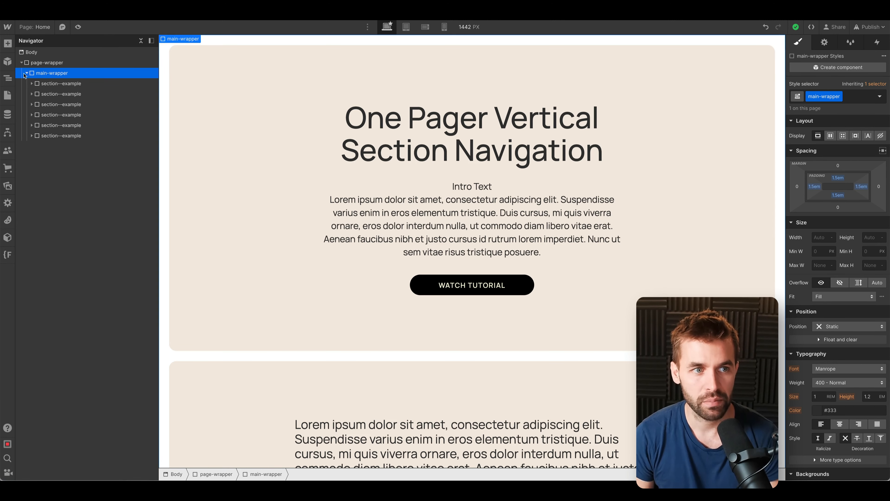
pyautogui.click(26, 73)
pyautogui.click(40, 64)
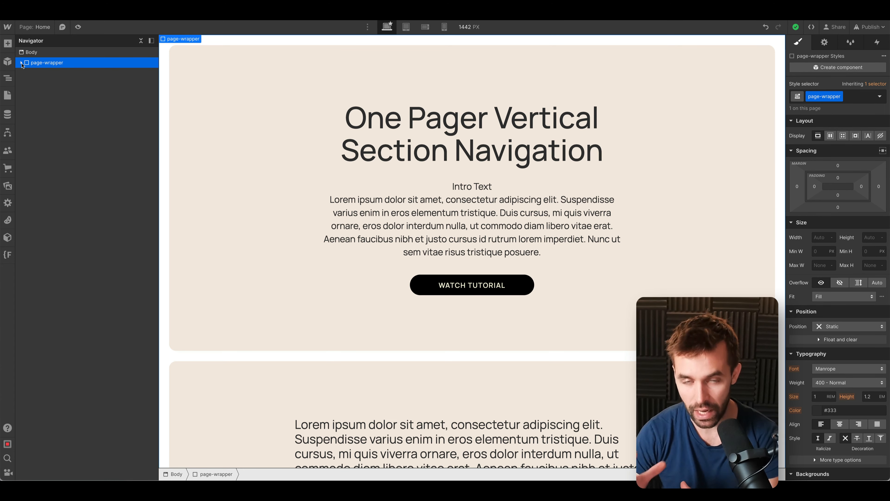
pyautogui.click(38, 73)
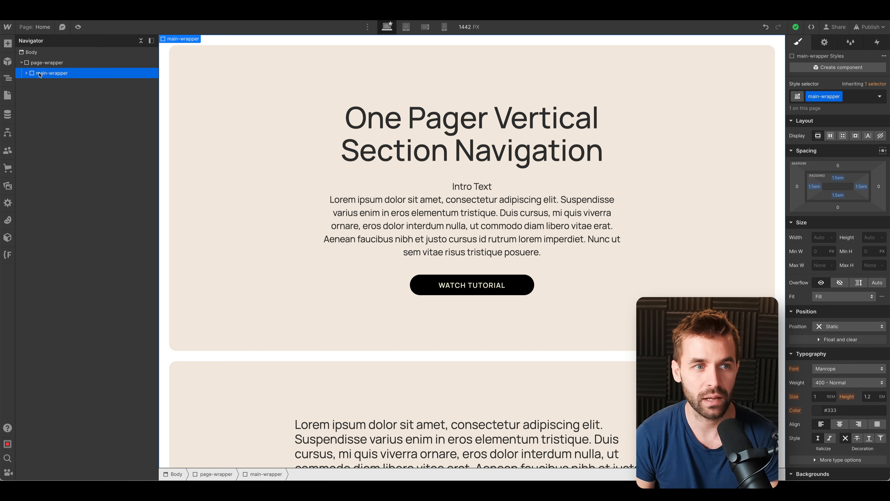
pyautogui.click(825, 42)
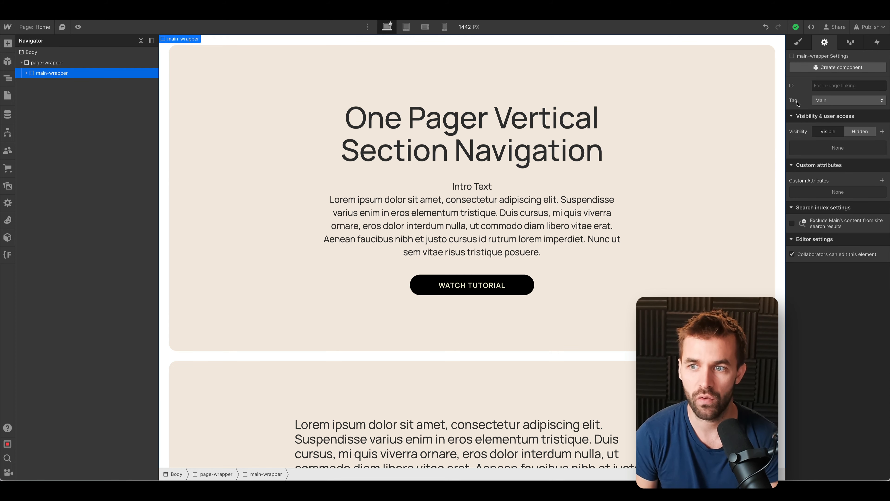
pyautogui.click(798, 42)
pyautogui.click(26, 73)
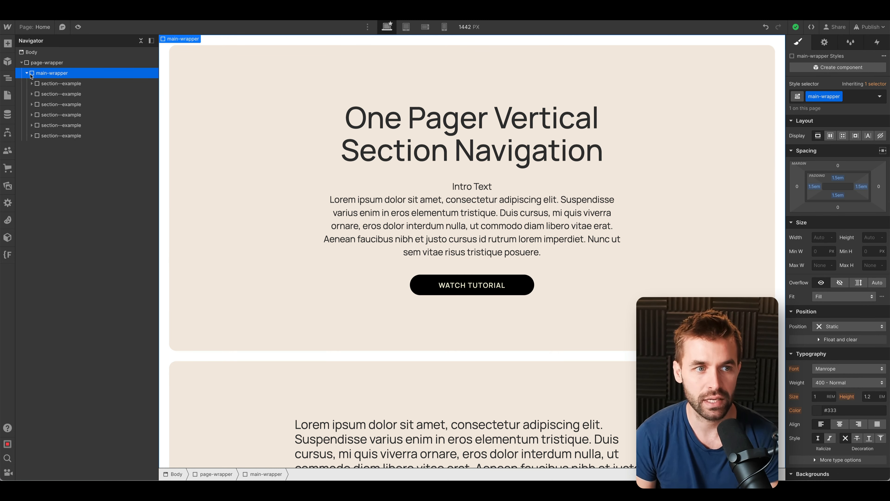
pyautogui.click(26, 73)
# - Add a Navbar element inside the page-wrapper and place it above the main-wrapper
pyautogui.click(33, 64)
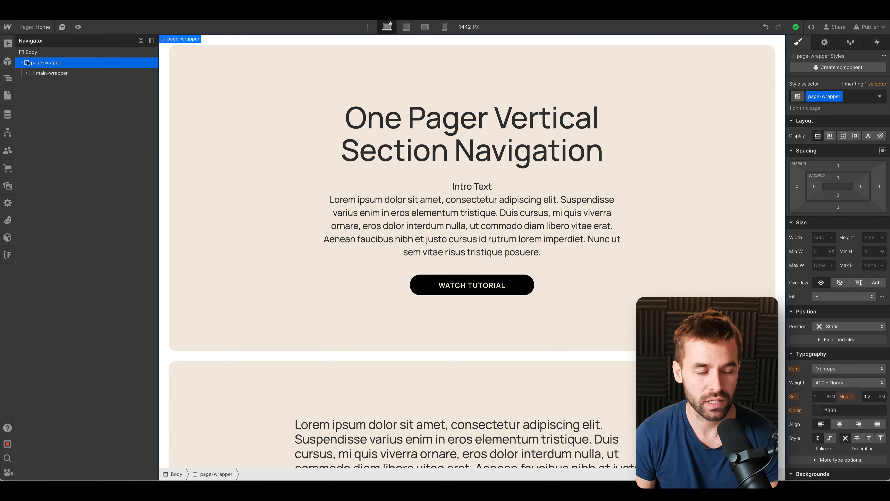
pyautogui.press('super+e')
pyautogui.write('nav')
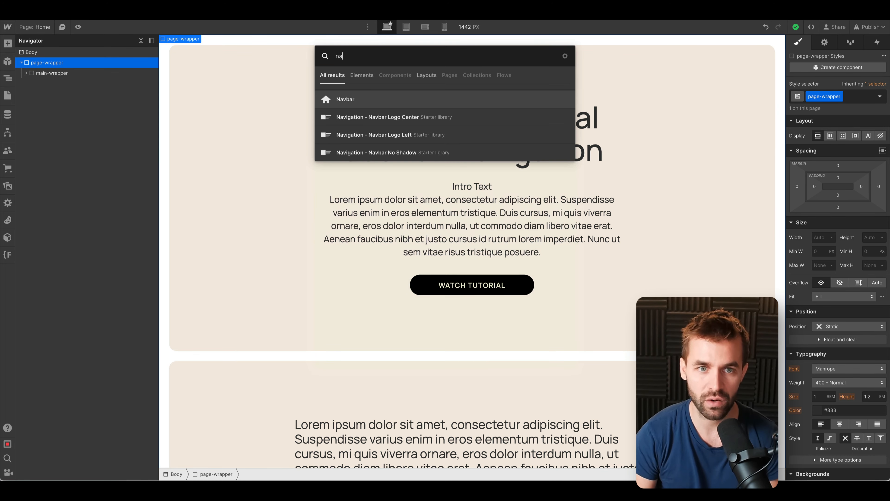
pyautogui.press('Return')
pyautogui.moveTo(35, 82); pyautogui.dragTo(47, 73)
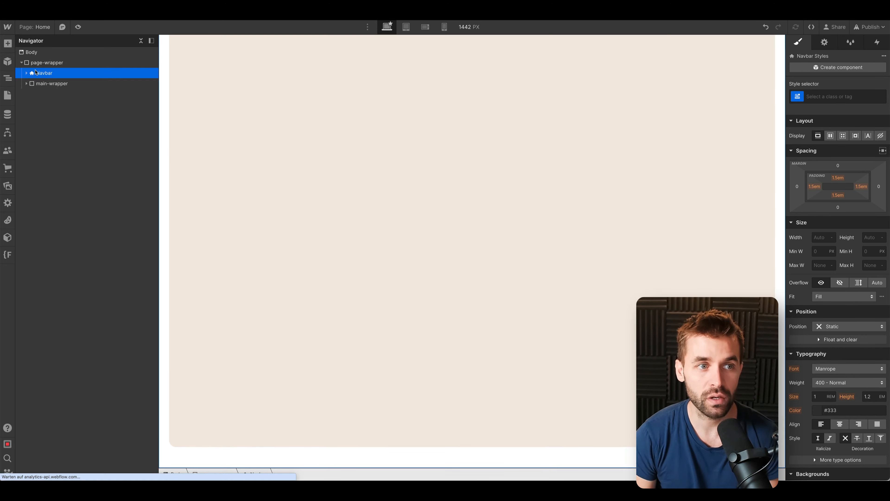
# - Set the Navbar's position to Fixed along the page's left edge and its width to 10 em
pyautogui.click(48, 74)
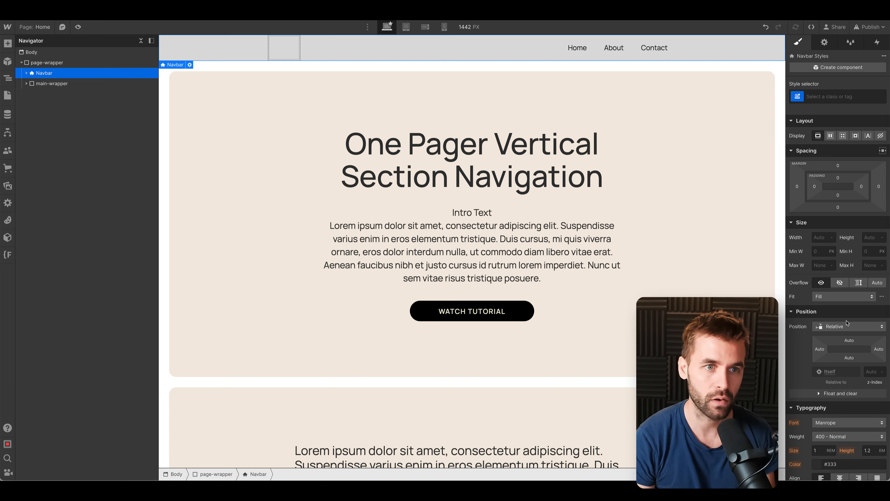
pyautogui.click(848, 327)
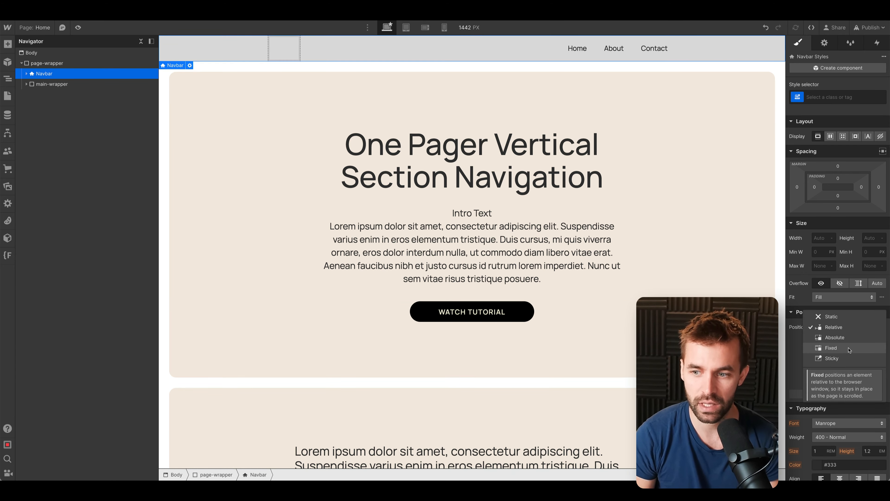
pyautogui.click(849, 349)
pyautogui.click(850, 339)
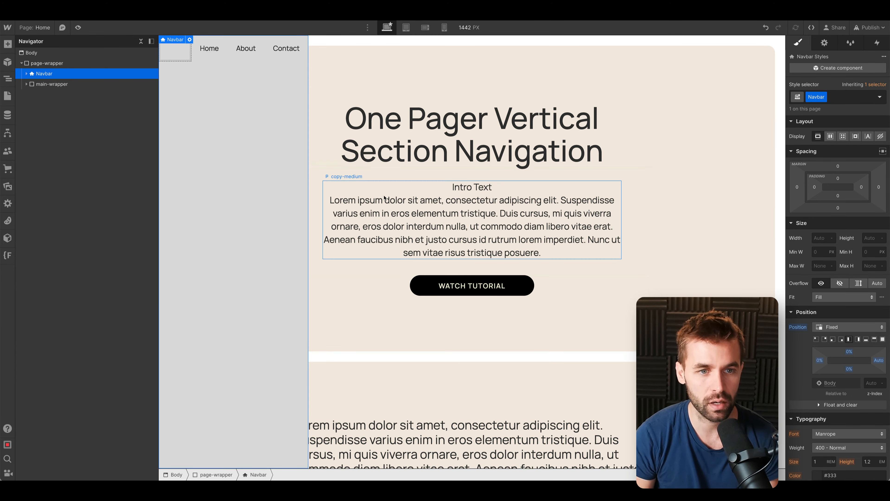
pyautogui.scroll(-5, 259, 171)
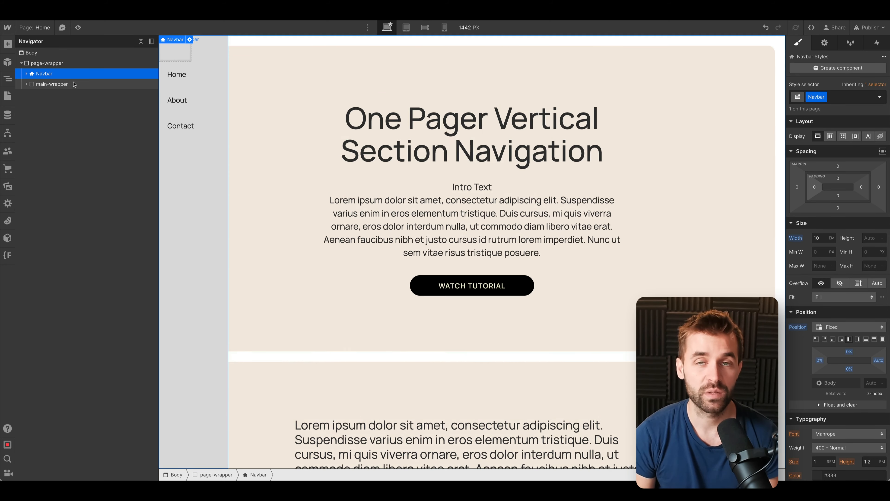
# - Give the main-wrapper a left margin of 10em
pyautogui.click(71, 85)
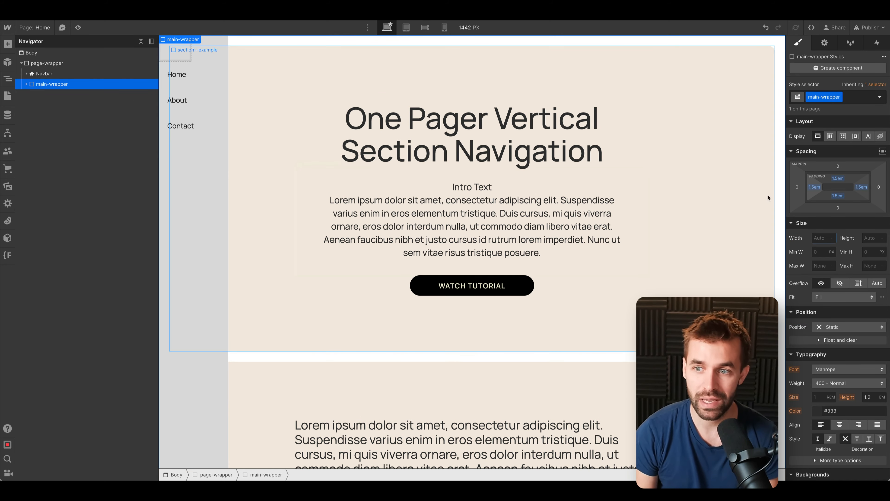
pyautogui.click(798, 187)
pyautogui.write('10em')
pyautogui.press('Return')
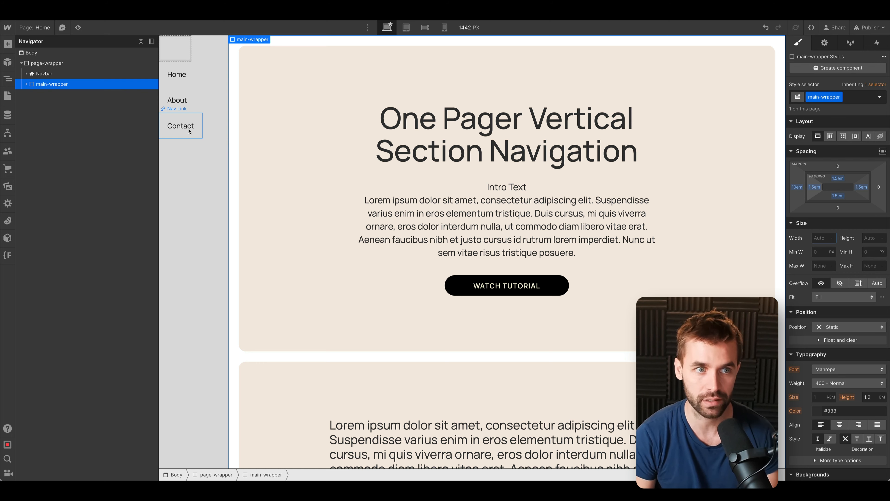
# - Preview the page with the vertical Navbar and compare its layout with the Raw Materials reference site
pyautogui.click(62, 74)
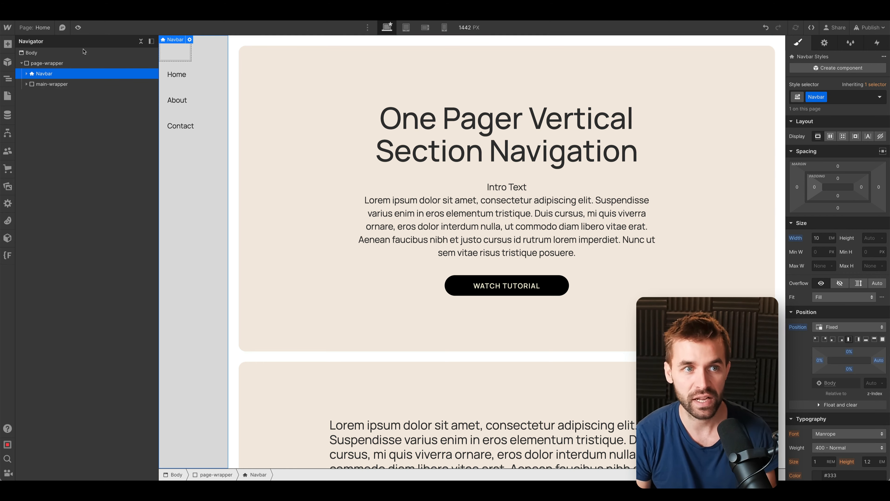
pyautogui.click(78, 28)
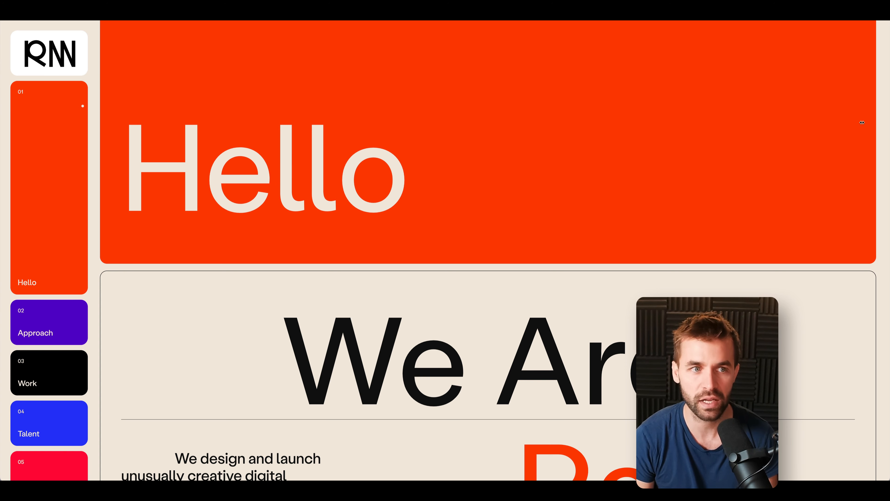
pyautogui.moveTo(862, 122); pyautogui.dragTo(889, 124)
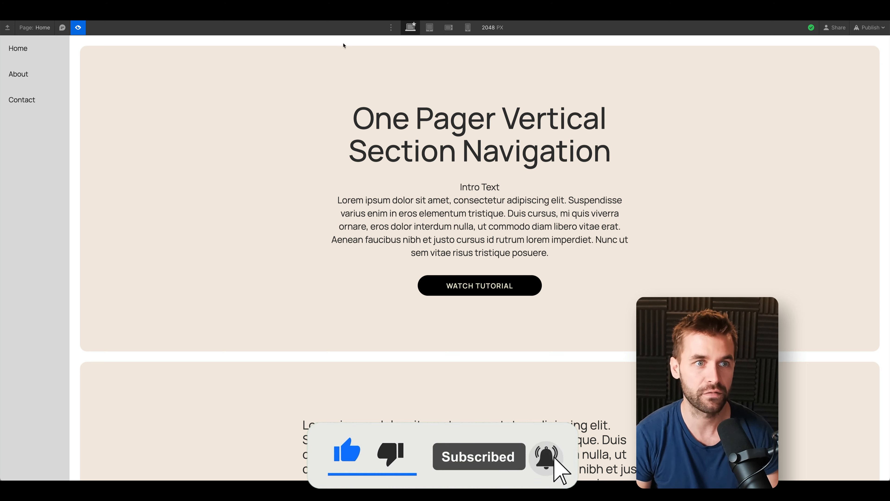
pyautogui.click(78, 27)
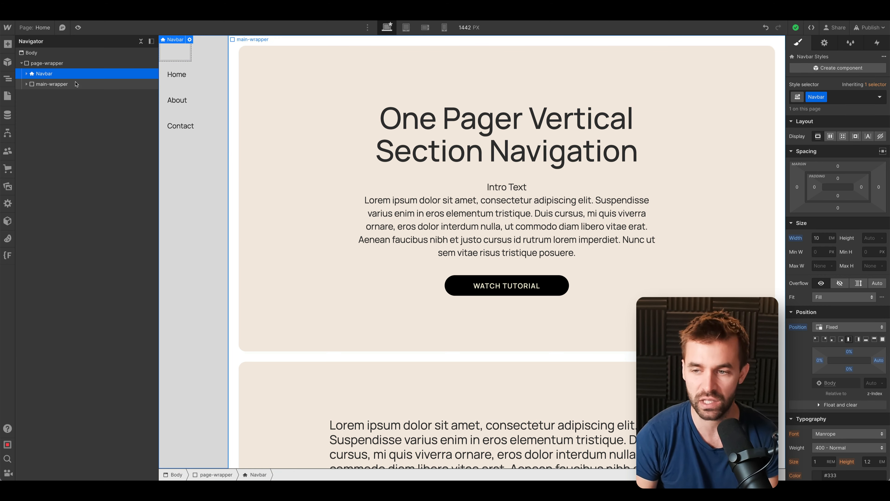
# - Reset the Navbar's position setting to its default Relative
pyautogui.click(840, 329)
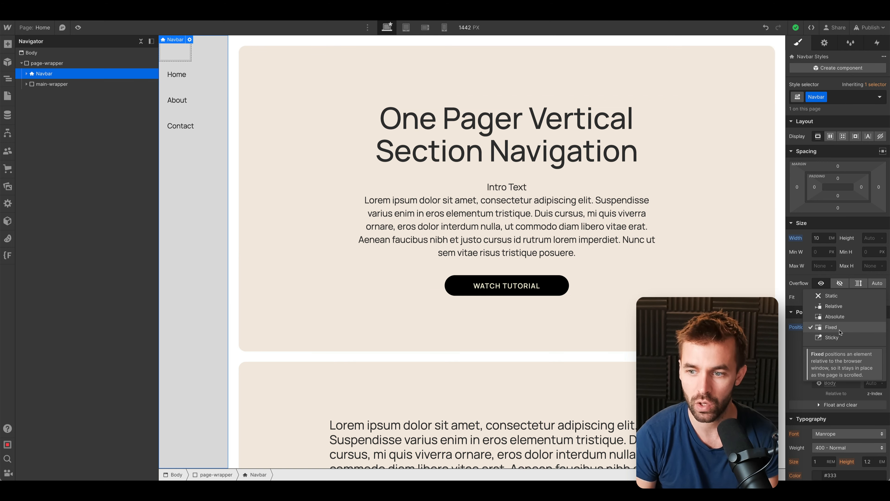
pyautogui.click(835, 298)
pyautogui.click(813, 327)
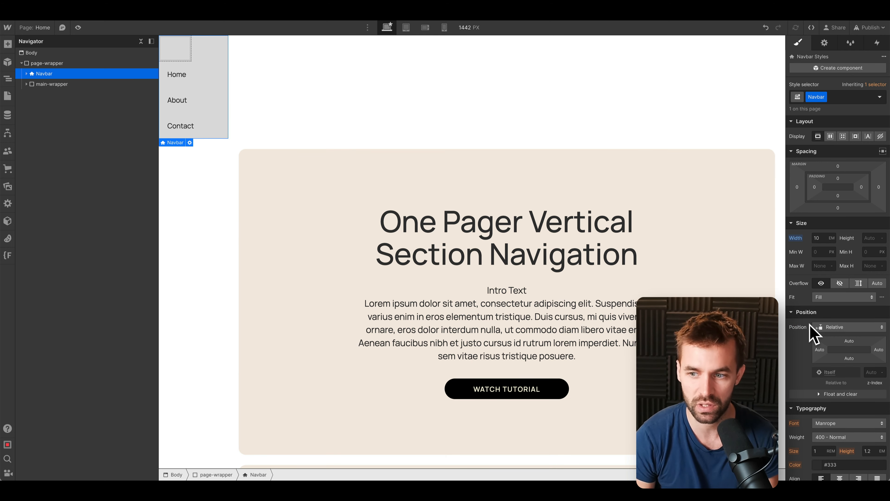
# - Set the Navbar's height to 100 SVH
pyautogui.click(828, 332)
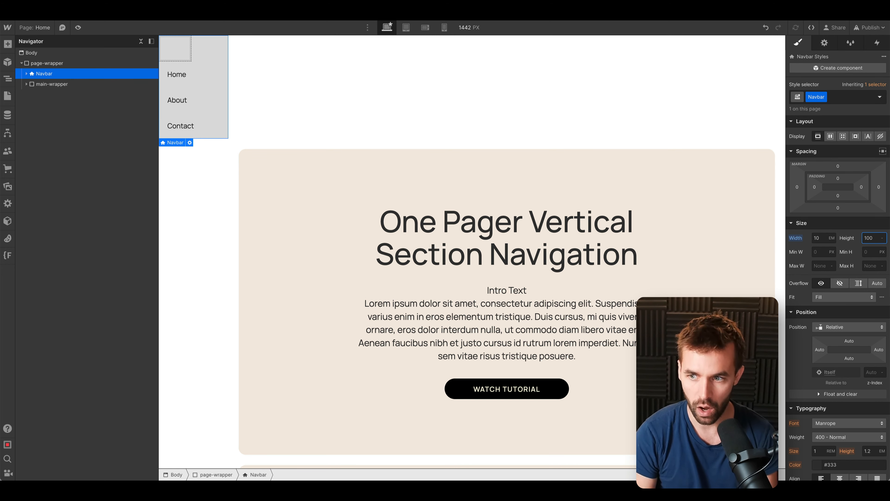
pyautogui.write('h')
pyautogui.press('Return')
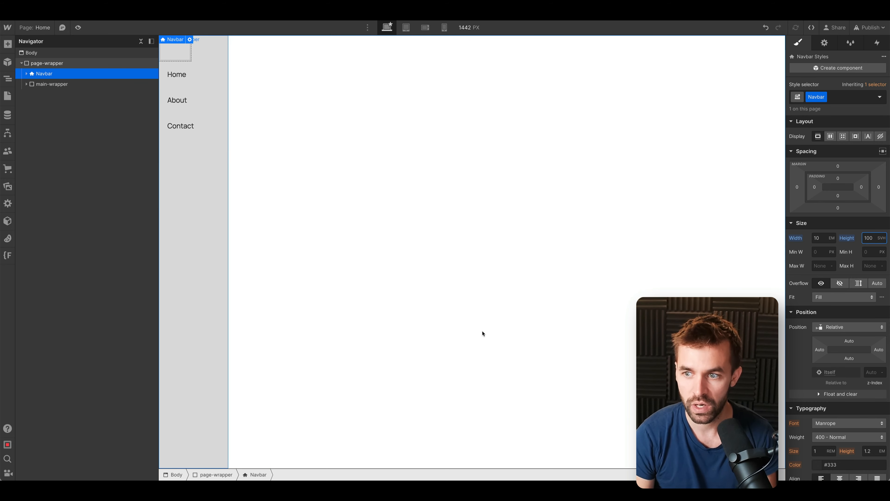
# - Change the page-wrapper's display to Flex with a horizontal direction
pyautogui.click(49, 64)
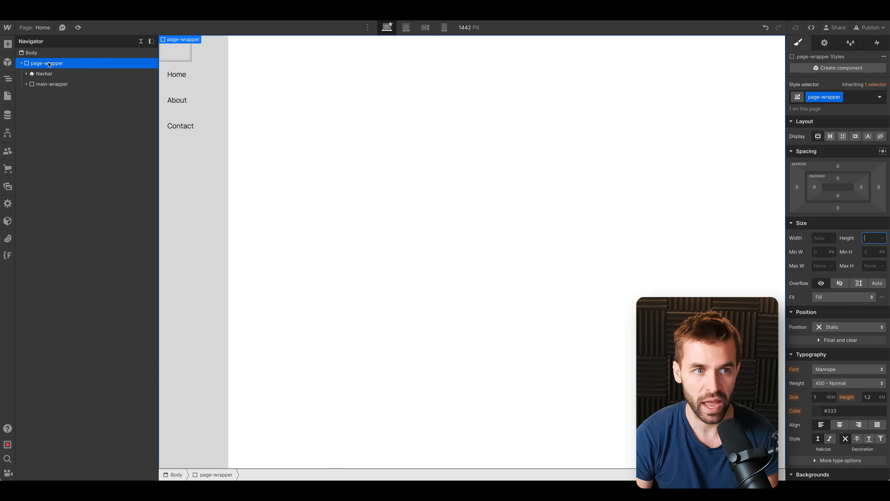
pyautogui.click(829, 136)
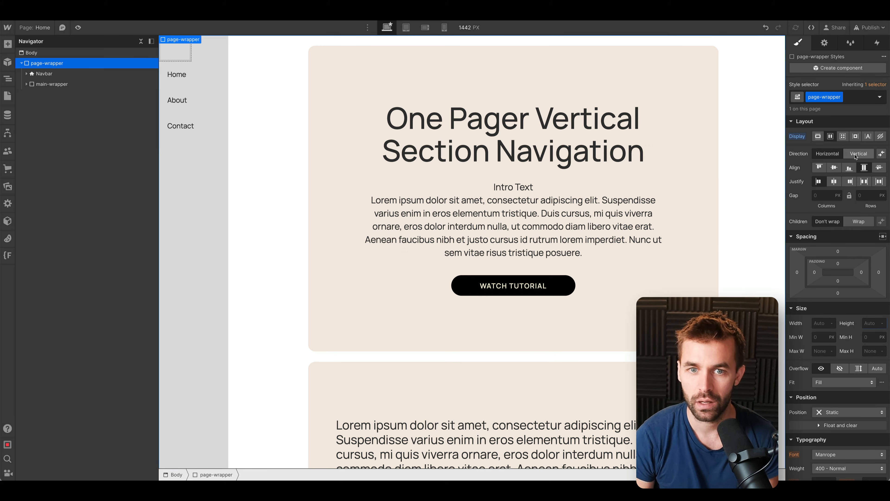
# - Clear the main-wrapper's left margin and set its flex child sizing to grow into the available width
pyautogui.click(51, 84)
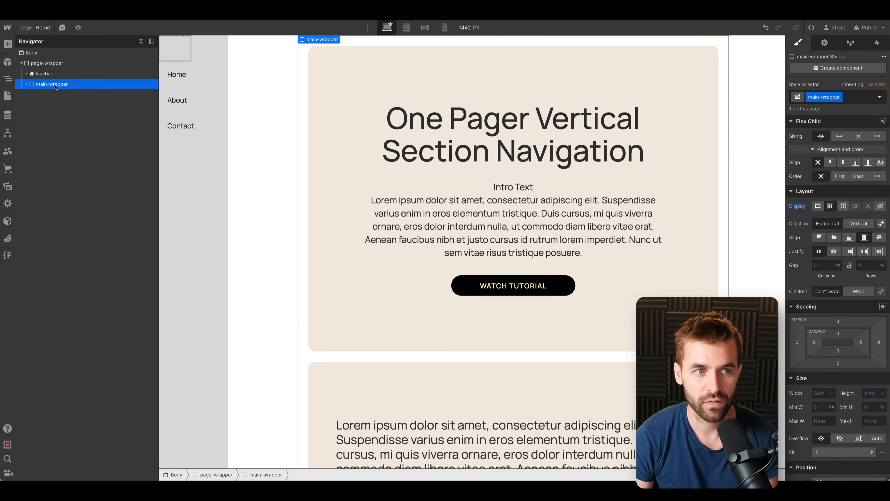
pyautogui.keyDown('alt'); pyautogui.click(797, 257); pyautogui.keyUp('alt')
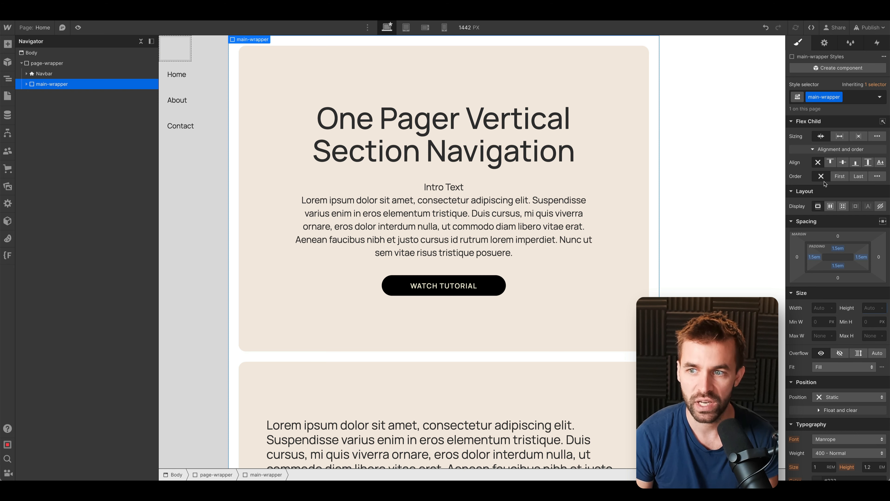
pyautogui.click(840, 137)
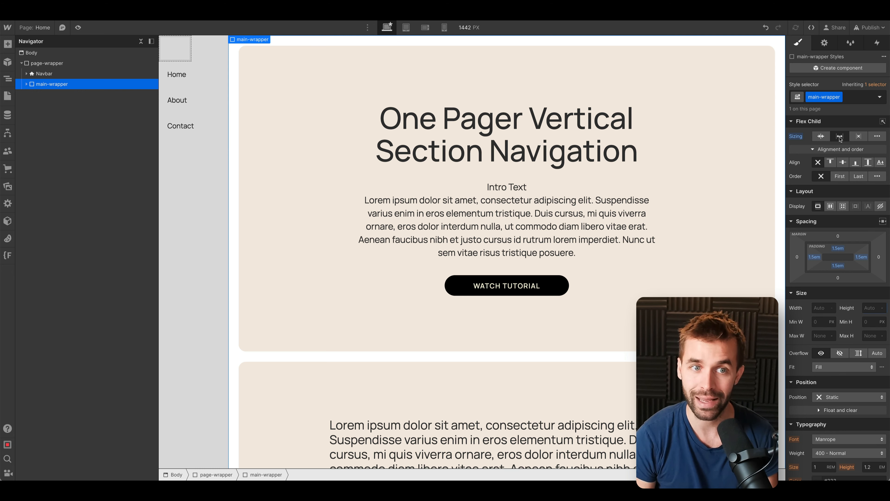
# - Try Navbar widths between 11 and 14 em
pyautogui.click(106, 75)
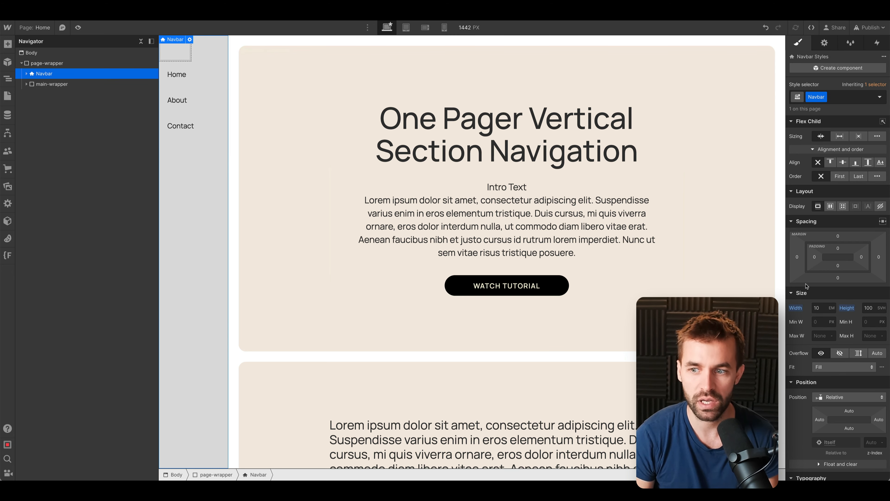
pyautogui.press('Up')
pyautogui.press('Up')
pyautogui.press('Up')
pyautogui.press('Up')
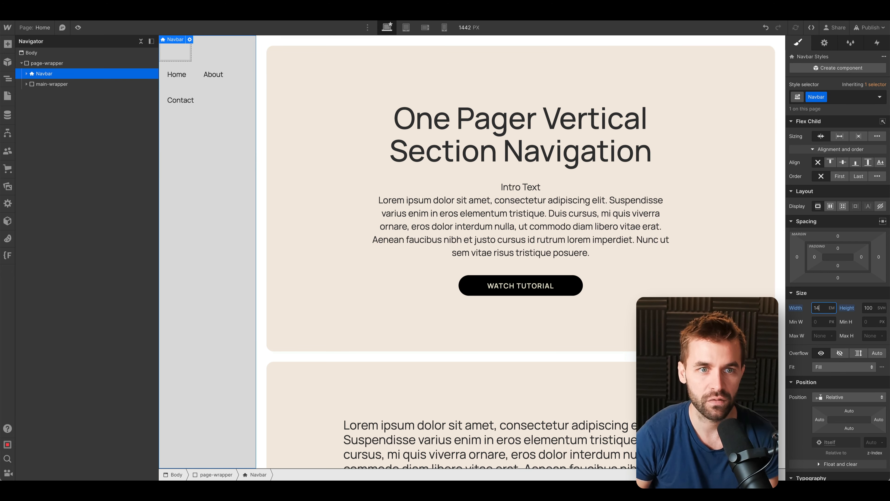
pyautogui.press('Down')
pyautogui.press('Down')
pyautogui.press('Down')
# - Try percentage widths for the Navbar, such as 20% and 10%
pyautogui.write('20%+')
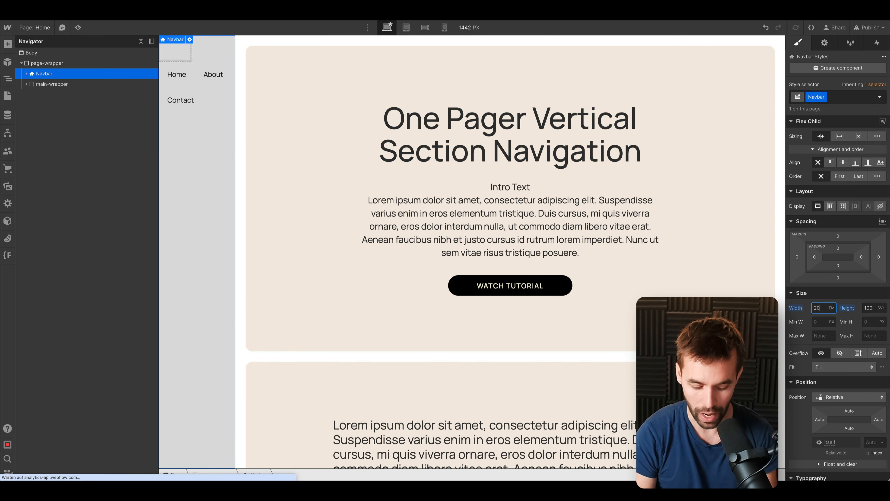
pyautogui.press('Return')
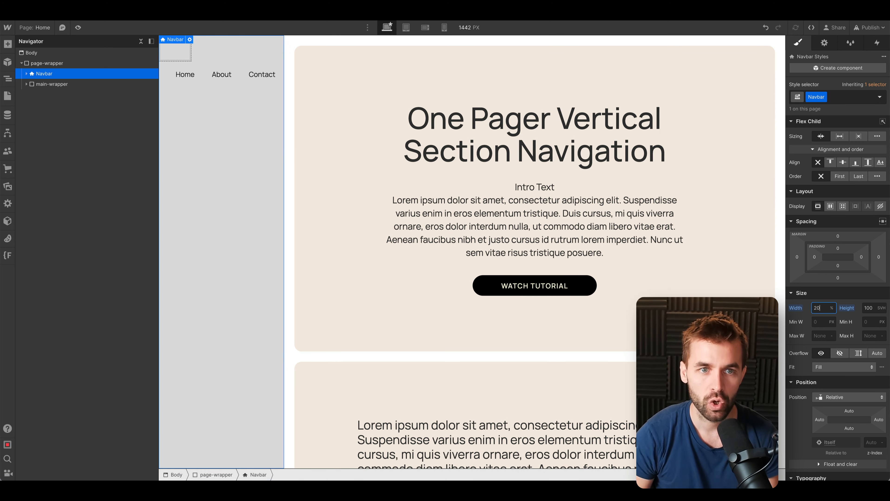
pyautogui.hotkey('shift', 'Up')
pyautogui.hotkey('shift', 'Up')
pyautogui.hotkey('shift', 'Down')
pyautogui.hotkey('shift', 'Down')
pyautogui.hotkey('shift', 'Down')
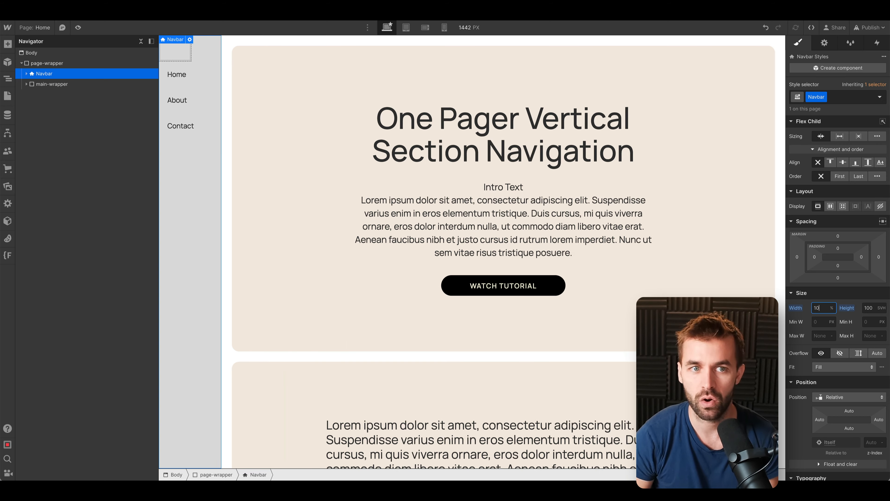
pyautogui.hotkey('shift', 'Up')
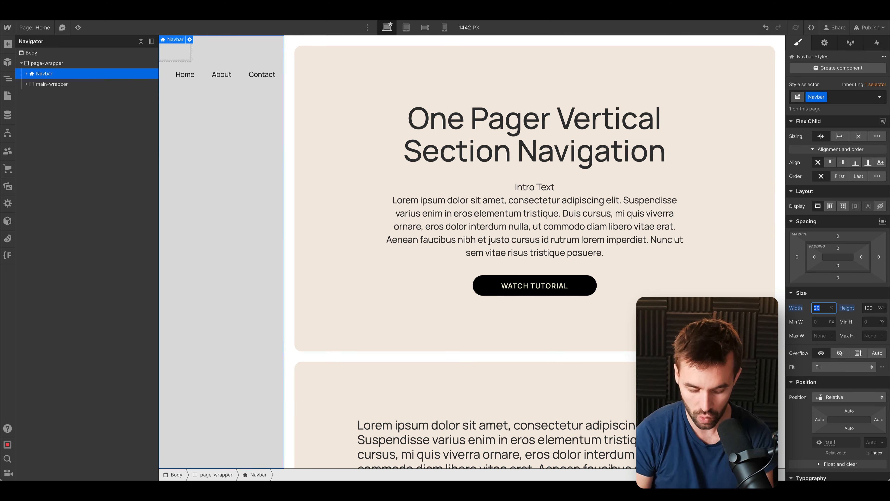
# - Set the Navbar's width in em units again, trying 8 em and settling on 10 em
pyautogui.write('8em')
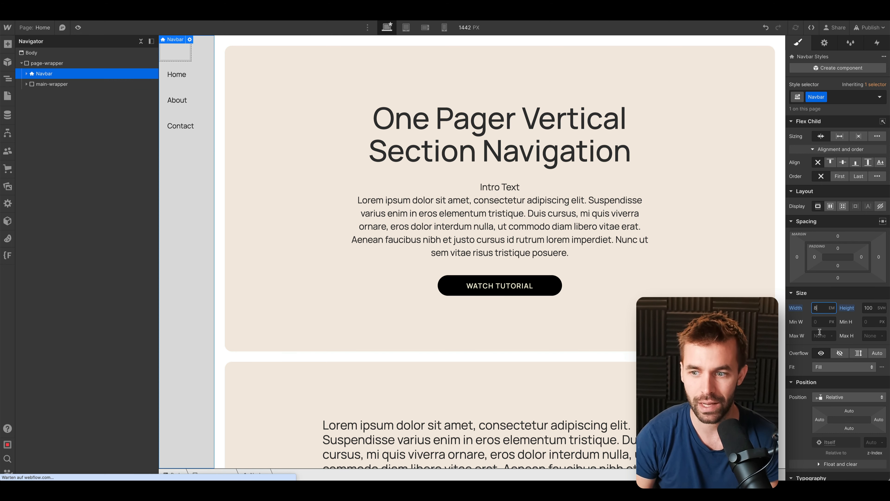
pyautogui.press('Up')
pyautogui.press('Up')
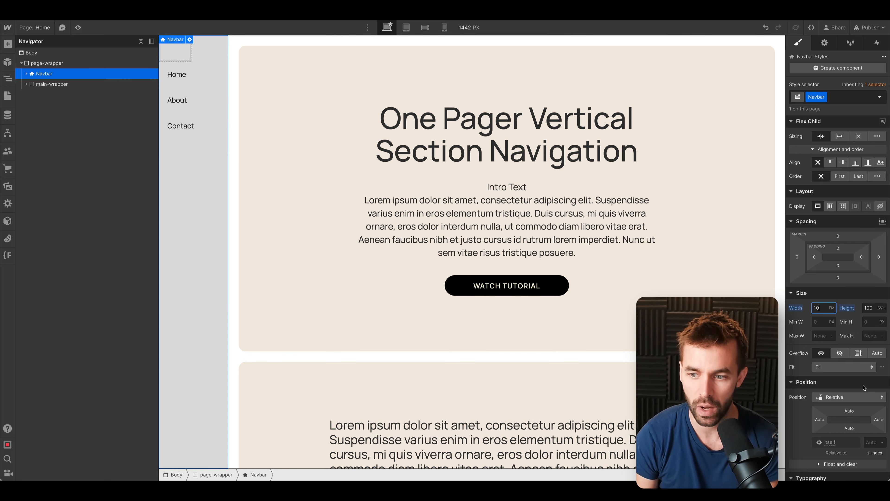
# - Make the Navbar's position Sticky with a top offset of 0
pyautogui.scroll(-10, 487, 312)
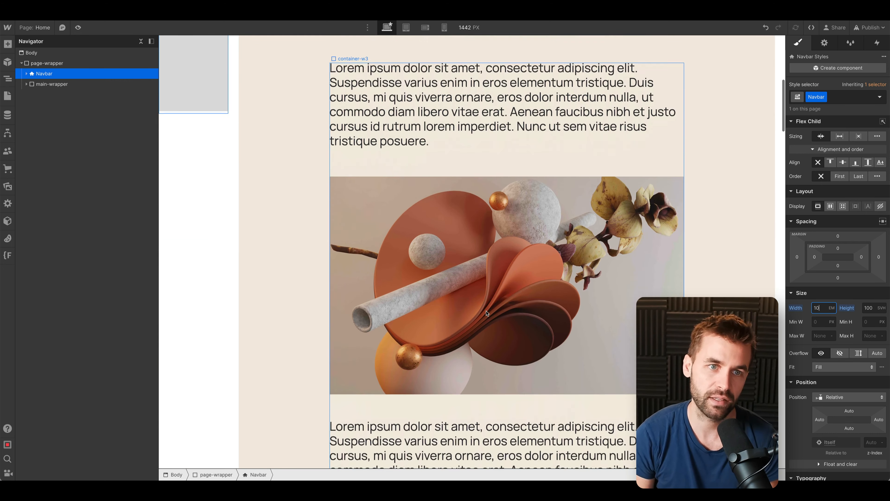
pyautogui.scroll(10, 487, 312)
pyautogui.click(840, 397)
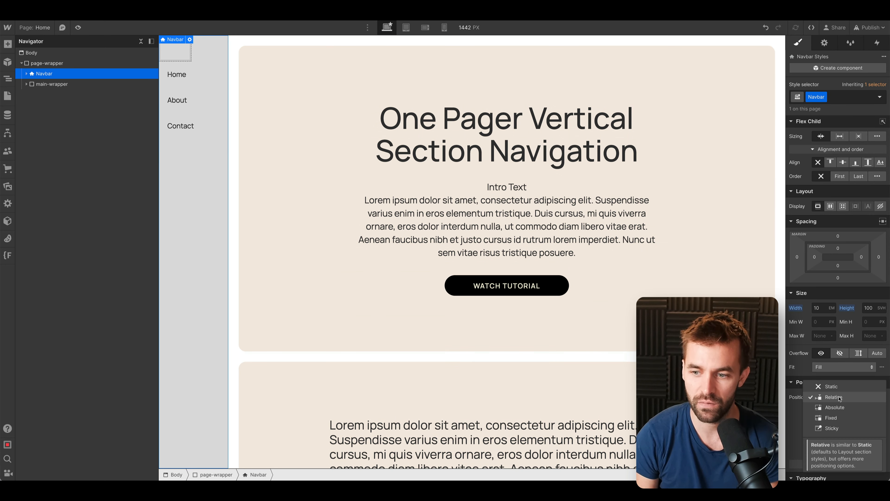
pyautogui.click(843, 429)
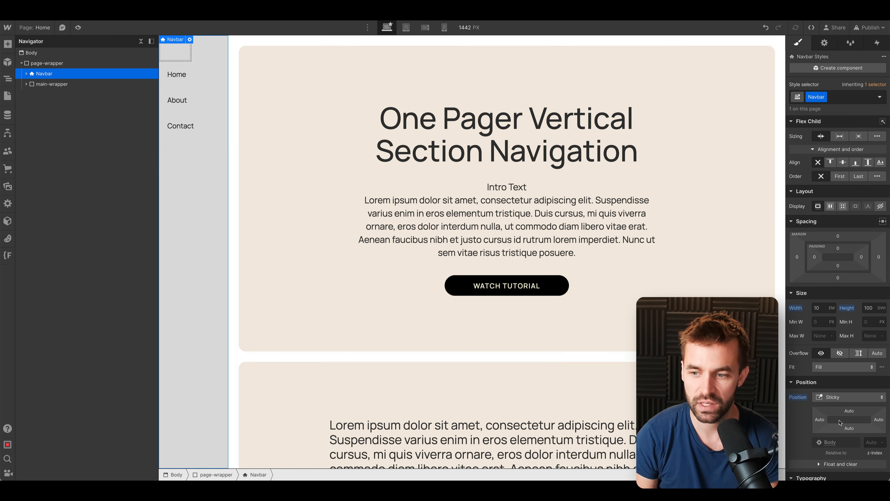
pyautogui.click(850, 411)
pyautogui.click(824, 439)
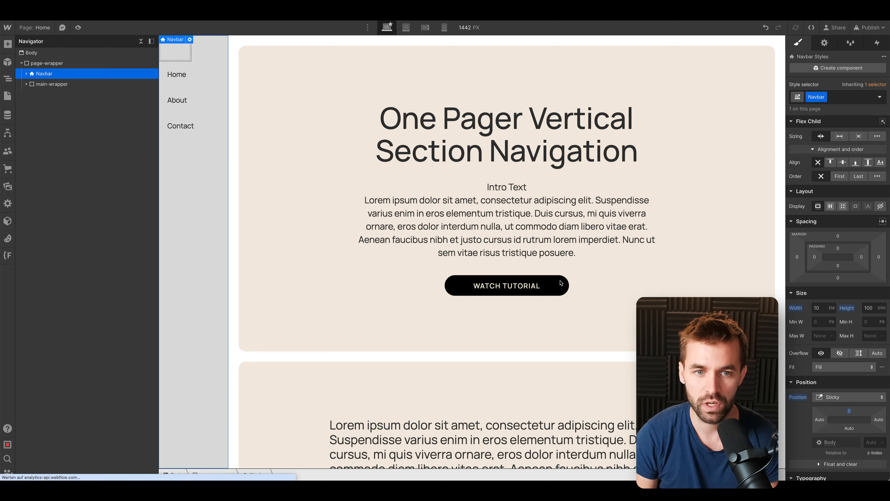
# - Preview the page and check how the sticky Navbar behaves while the sections scroll
pyautogui.scroll(-15, 485, 258)
pyautogui.click(78, 28)
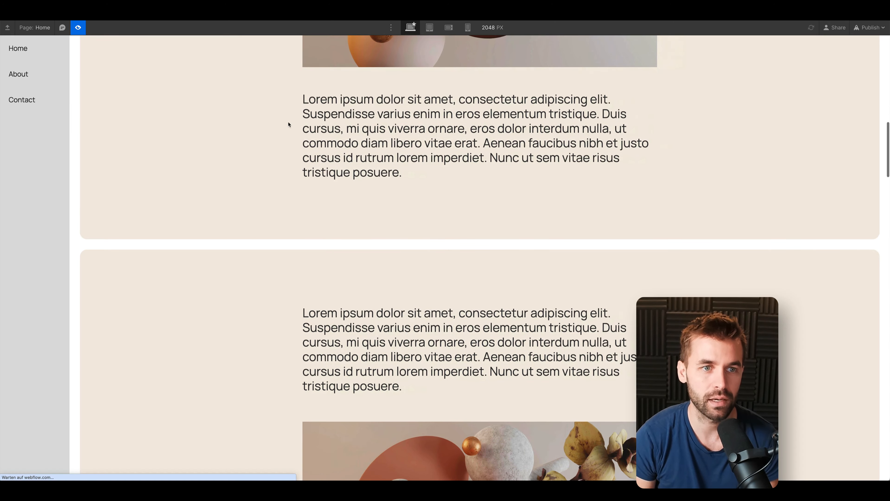
pyautogui.scroll(15, 290, 123)
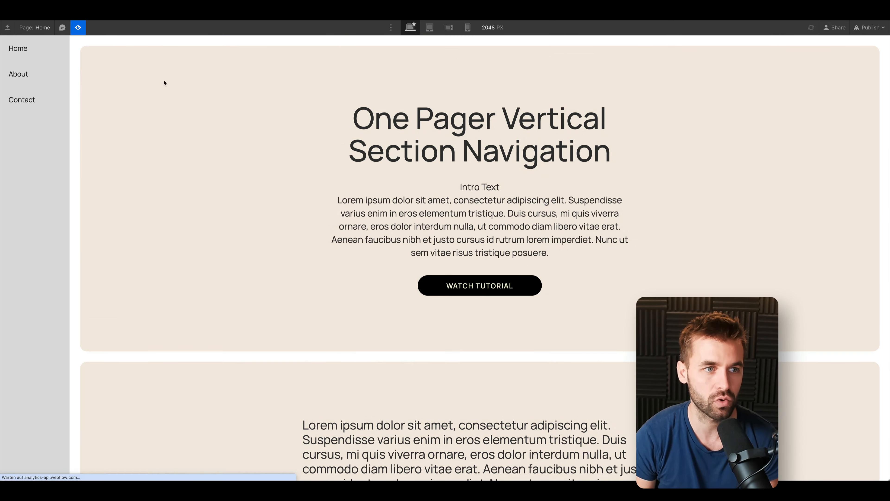
pyautogui.press('super+shift+p')
# - Add a Div Block inside the Navbar's Container and give it the new class navbar-inner
pyautogui.click(175, 53)
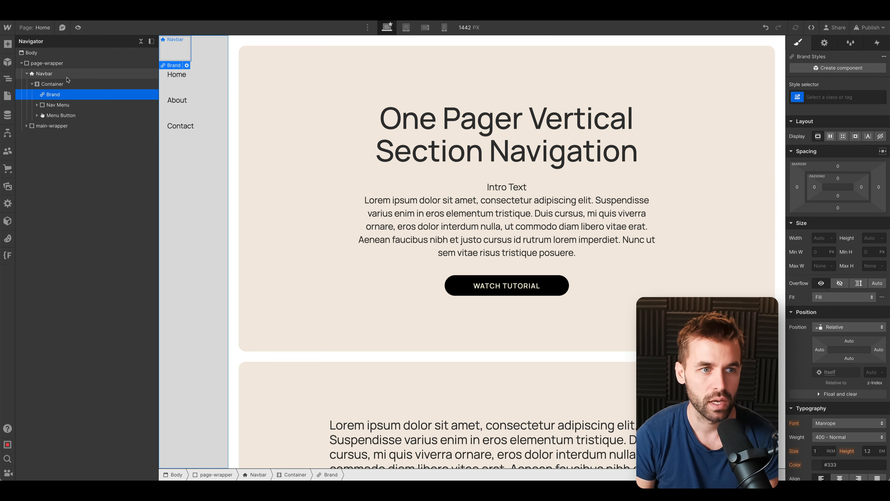
pyautogui.click(54, 85)
pyautogui.click(50, 74)
pyautogui.click(59, 84)
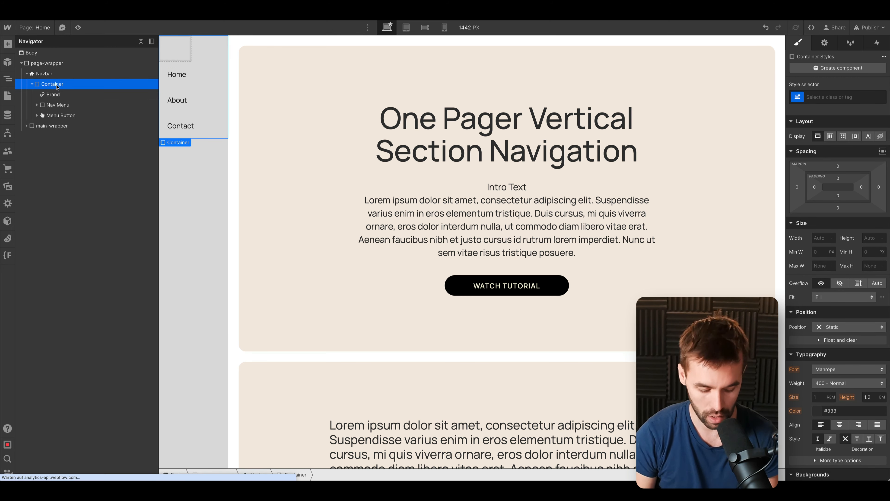
pyautogui.press('super+e')
pyautogui.write('div')
pyautogui.press('Return')
pyautogui.press('super+Return')
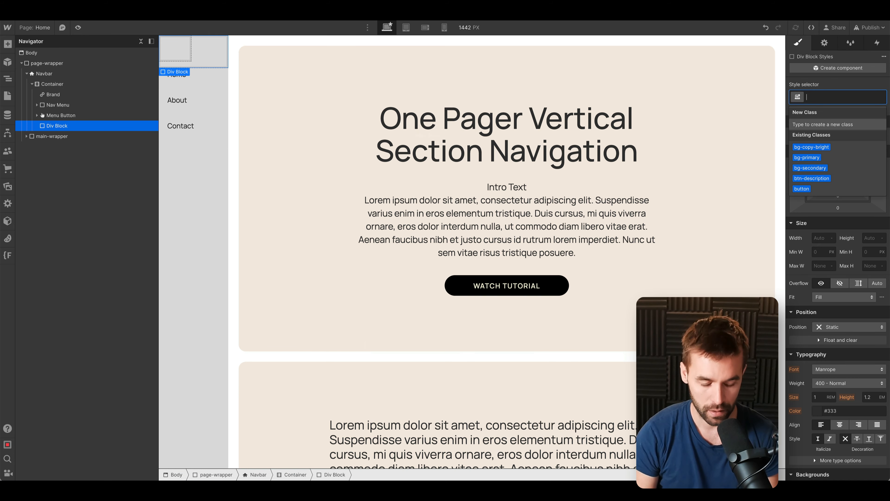
pyautogui.write('navbar-inner')
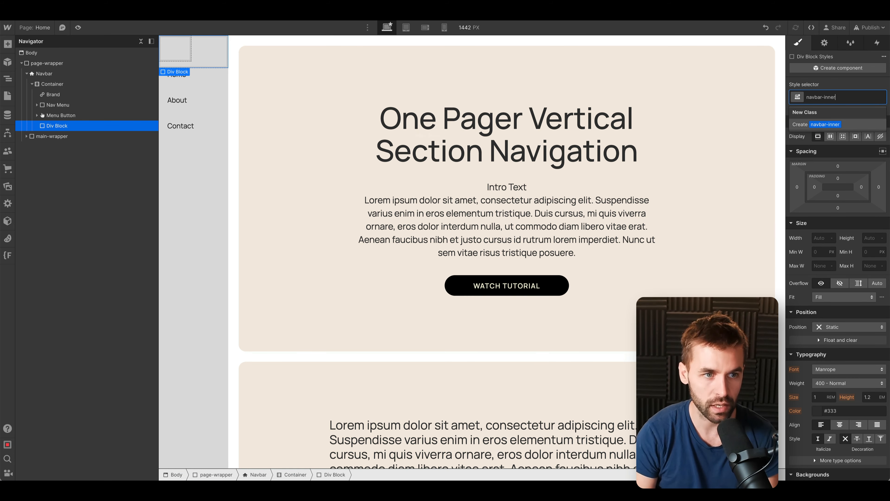
pyautogui.press('Return')
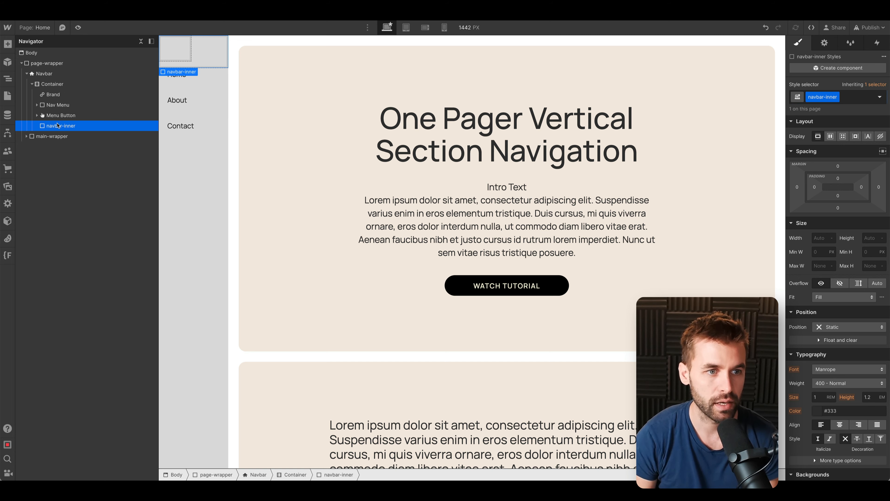
# - Replace the Navbar's Container with navbar-inner, nesting Brand, Nav Menu and Menu Button inside it
pyautogui.moveTo(58, 126)
pyautogui.mouseDown()
pyautogui.moveTo(54, 96)
pyautogui.moveTo(56, 129)
pyautogui.mouseUp()
pyautogui.click(54, 96)
pyautogui.moveTo(57, 94); pyautogui.dragTo(56, 82)
pyautogui.click(54, 94)
pyautogui.press('Delete')
pyautogui.click(32, 84)
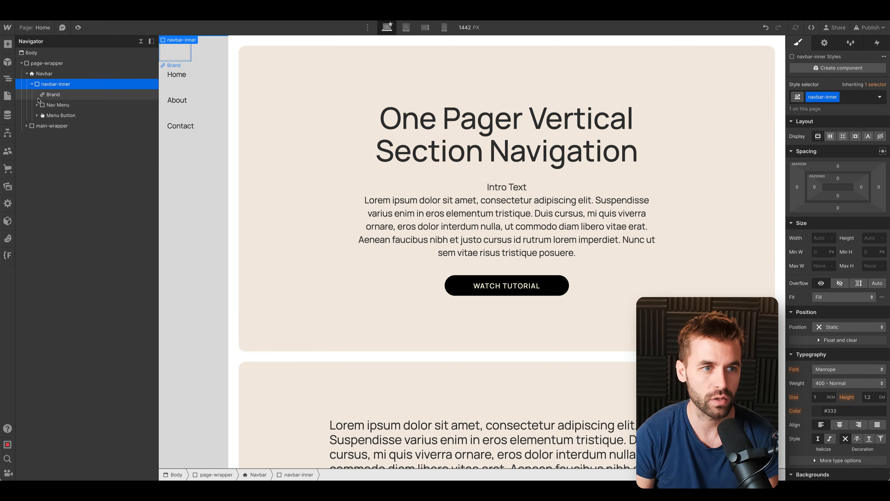
# - Give the Brand link the new class navbar-logo
pyautogui.click(55, 95)
pyautogui.press('super+Return')
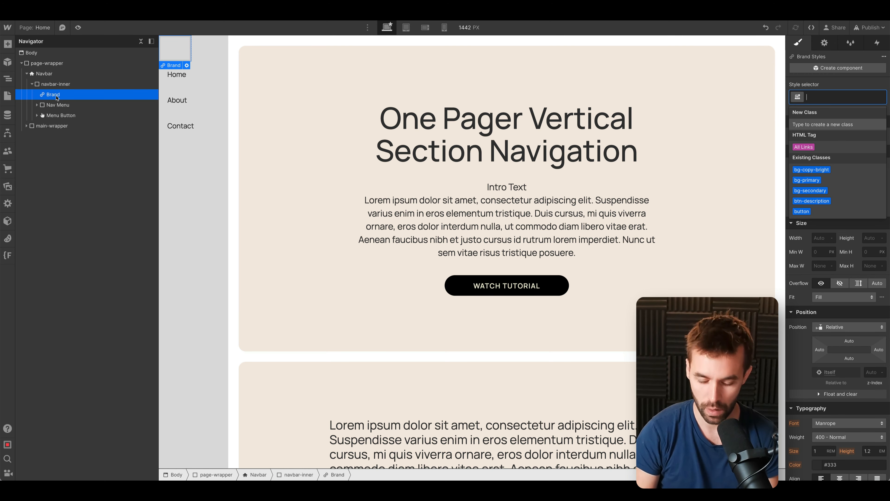
pyautogui.write('navbar-logo')
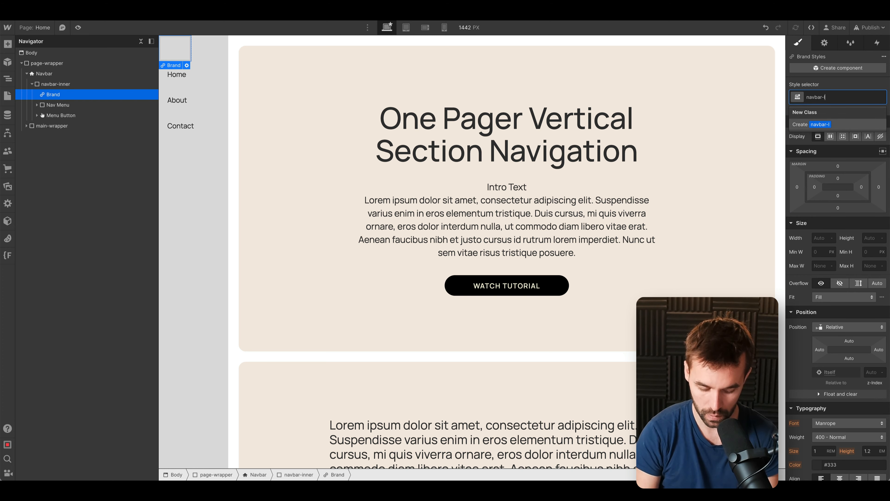
pyautogui.press('Return')
# - Give the Nav Menu the new class navbar-links-wrapper
pyautogui.click(69, 106)
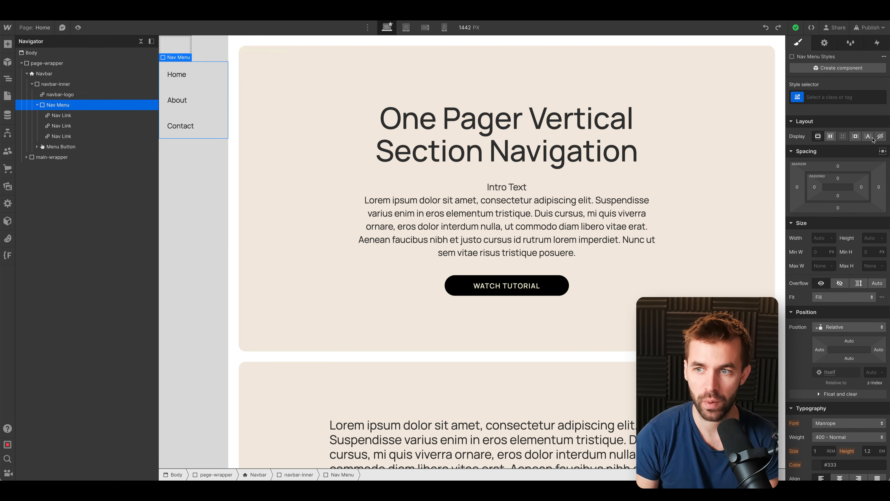
pyautogui.click(846, 100)
pyautogui.write('navbar-')
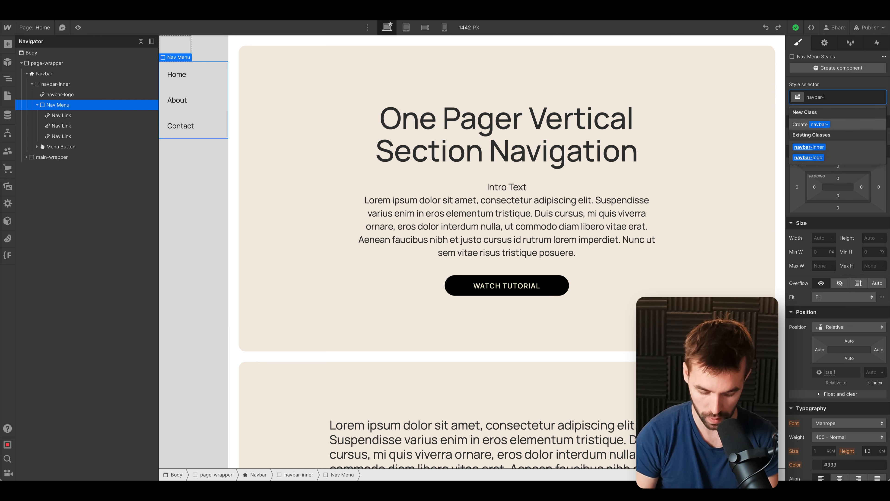
pyautogui.write('links-wrapper')
pyautogui.press('Return')
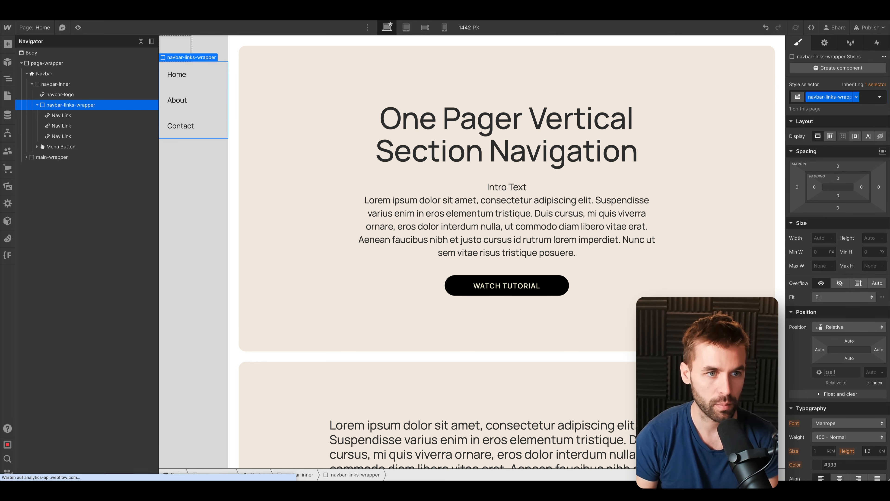
# - Delete the three default Nav Links (Home, About, Contact) from navbar-links-wrapper
pyautogui.click(134, 115)
pyautogui.press('Delete')
pyautogui.press('Delete')
pyautogui.press('Delete')
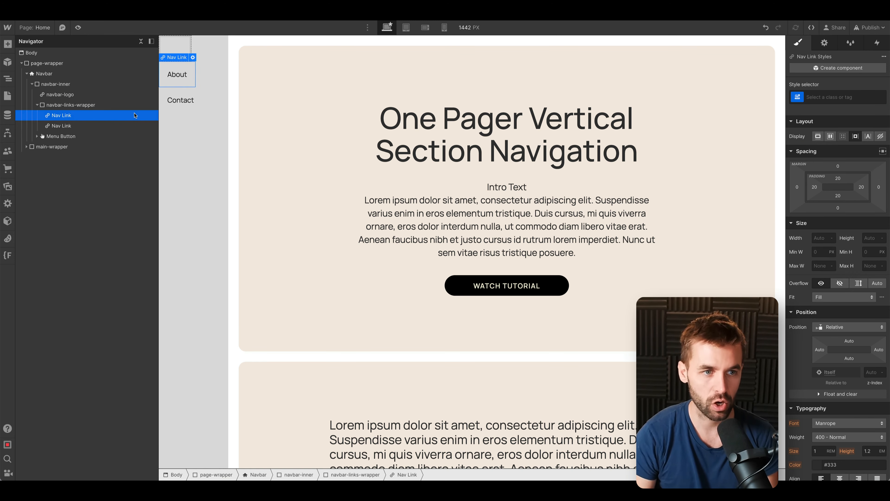
# - Add a Link Block inside navbar-links-wrapper
pyautogui.click(108, 105)
pyautogui.press('super+e')
pyautogui.write('link')
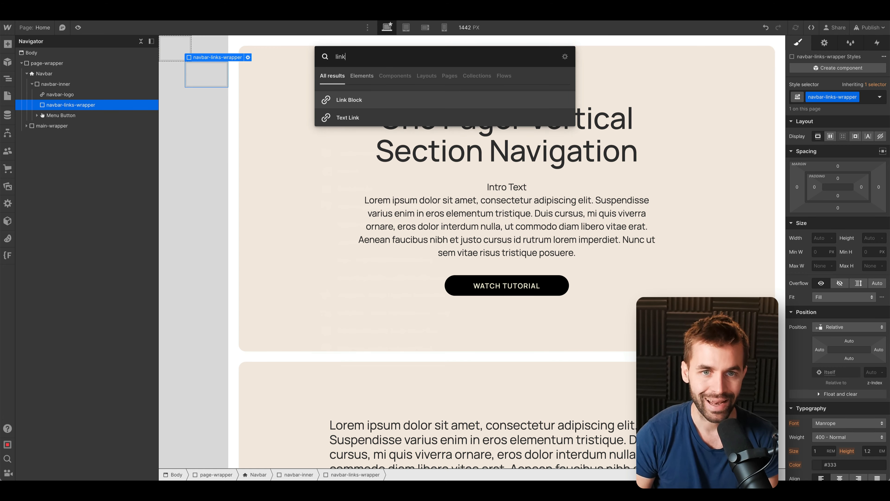
pyautogui.press('Return')
pyautogui.click(132, 116)
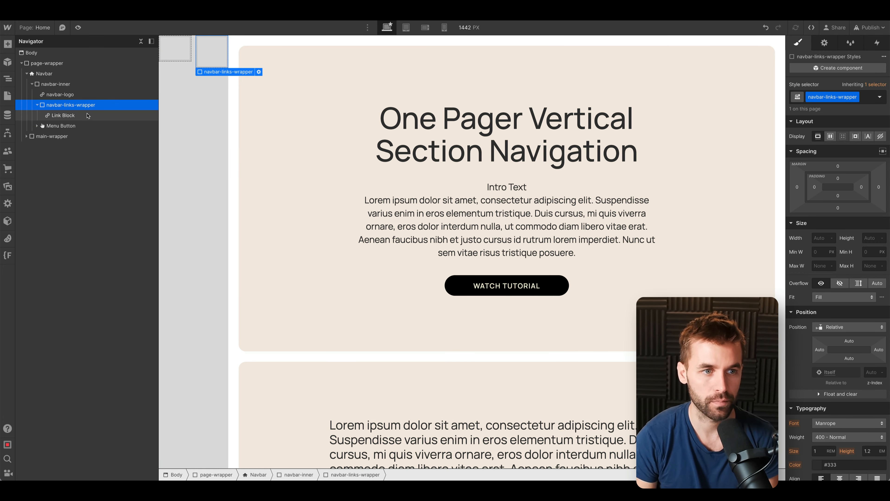
# - Add a Text Block inside the Link Block and set its text to 01
pyautogui.hotkey('ctrl', 'k')
pyautogui.write('te')
pyautogui.press('Return')
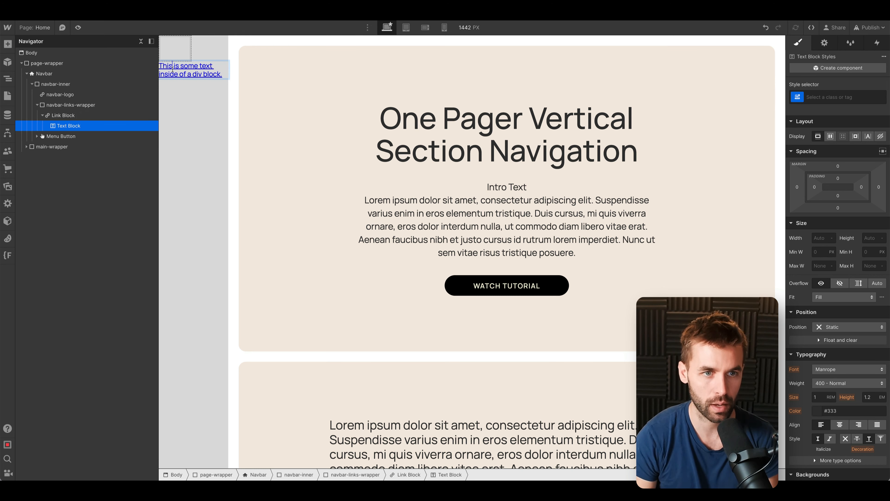
pyautogui.press('Return')
pyautogui.write('01')
pyautogui.press('Escape')
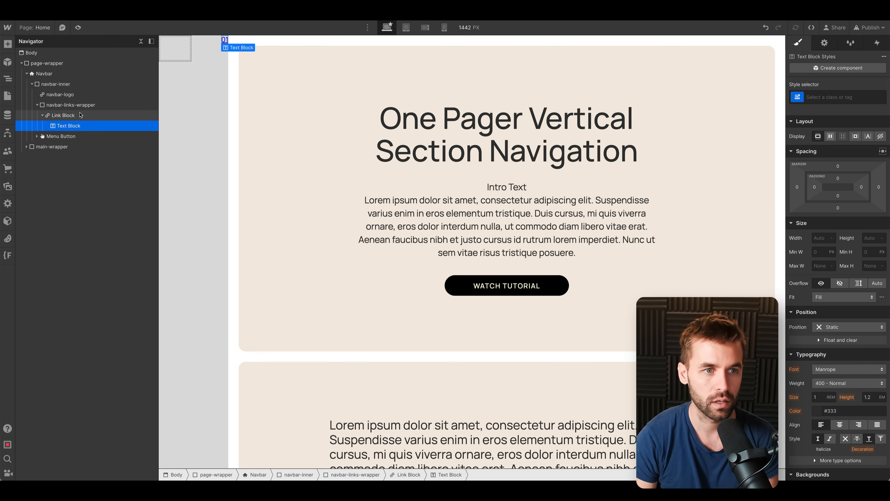
# - Duplicate the 01 Text Block inside the Link Block and change the copy's text to Hello
pyautogui.click(92, 116)
pyautogui.click(82, 126)
pyautogui.hotkey('ctrl', 'd')
pyautogui.click(73, 138)
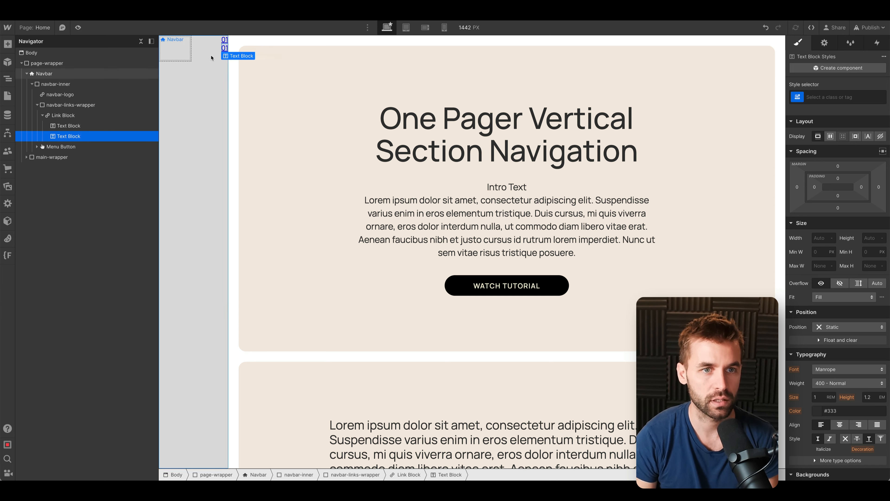
pyautogui.doubleClick(223, 47)
pyautogui.write('Hello')
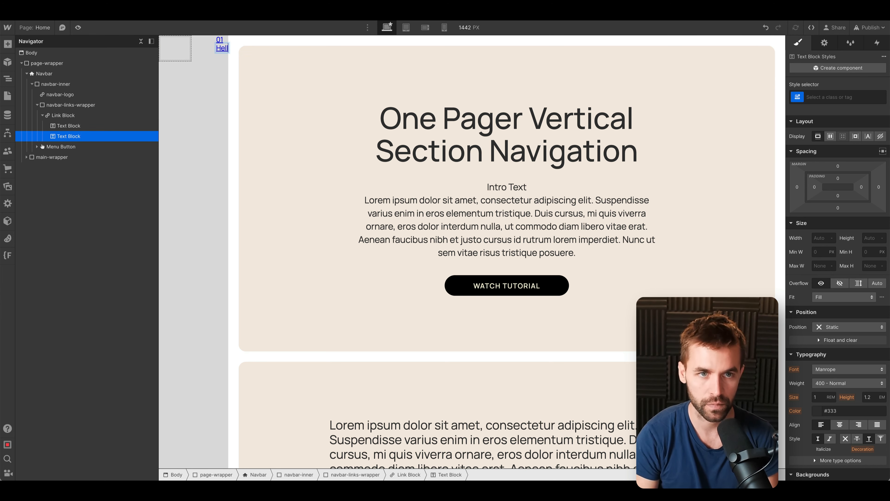
pyautogui.press('Escape')
# - Give the Link Block the new class navbar-link-block
pyautogui.click(79, 115)
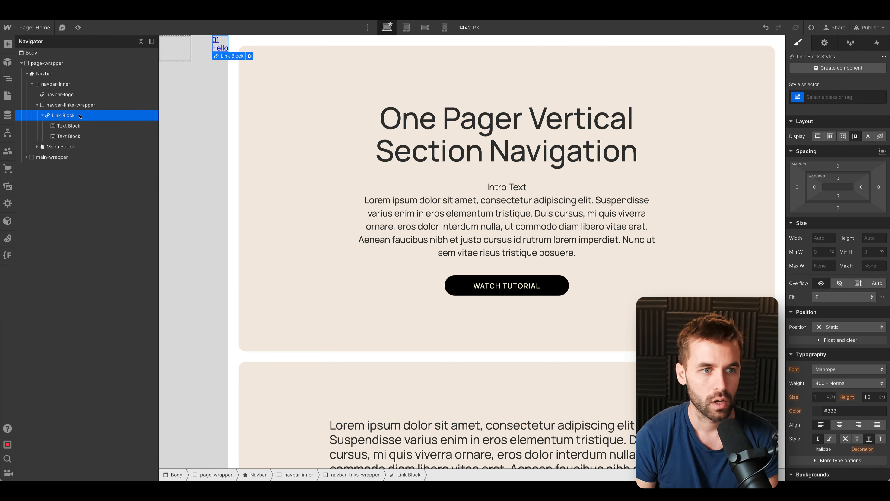
pyautogui.click(836, 96)
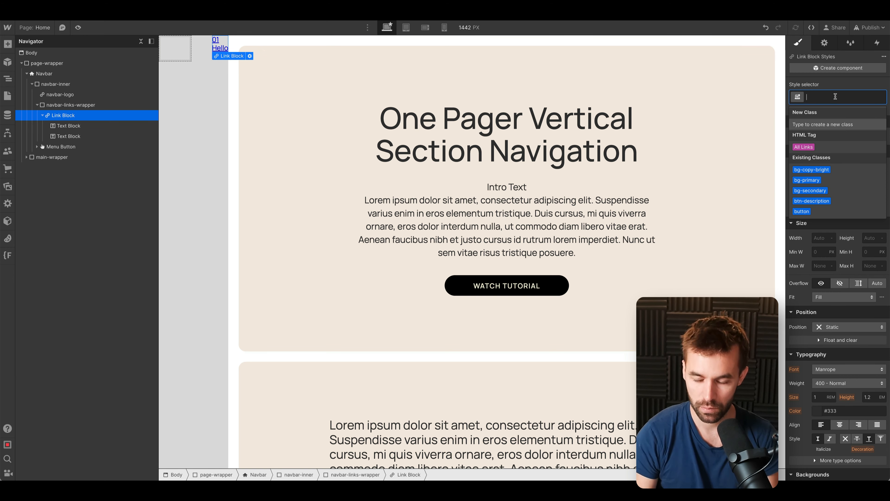
pyautogui.write('navbar-li')
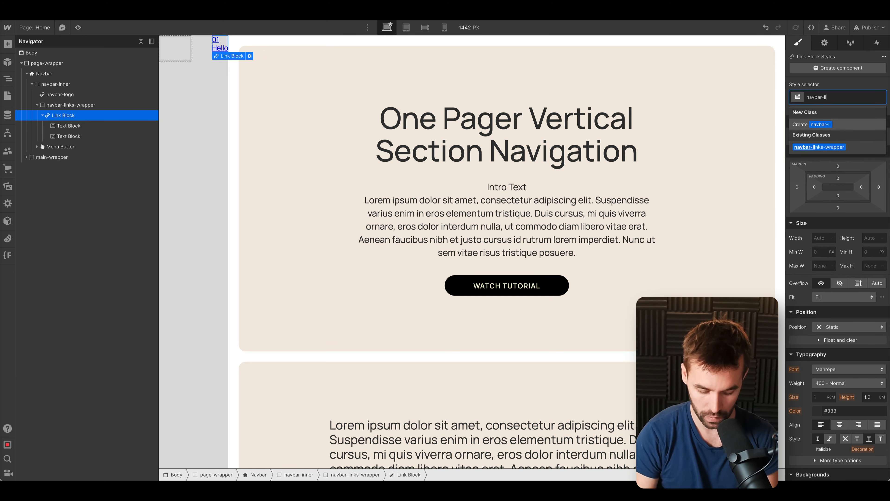
pyautogui.write('nk-block')
pyautogui.press('Return')
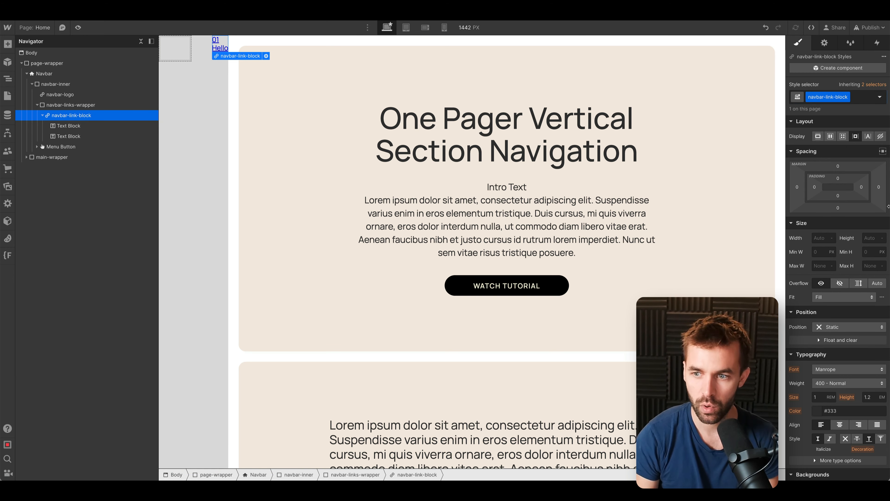
# - Set the width of navbar-link-block and of navbar-logo to 100%
pyautogui.click(824, 237)
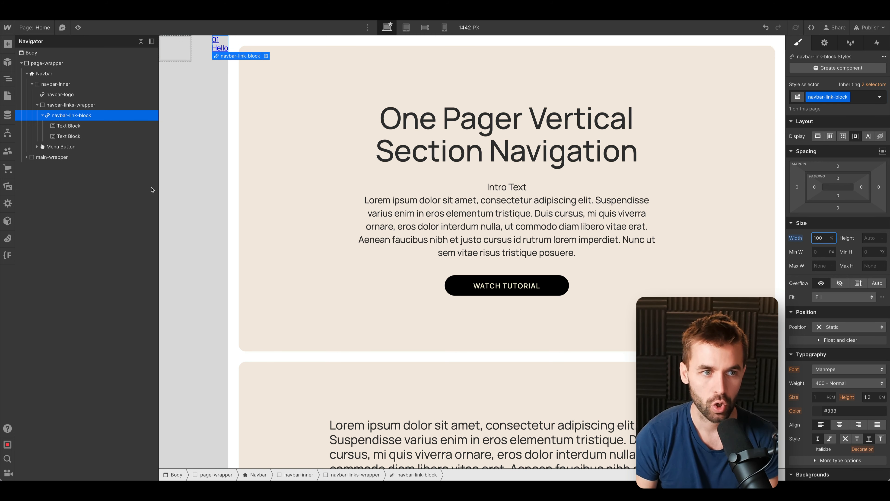
pyautogui.click(60, 95)
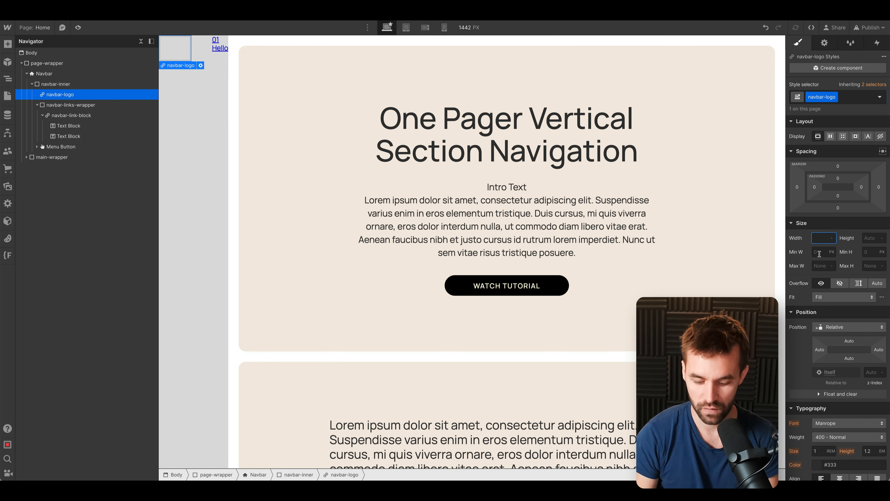
pyautogui.write('100%')
pyautogui.press('Return')
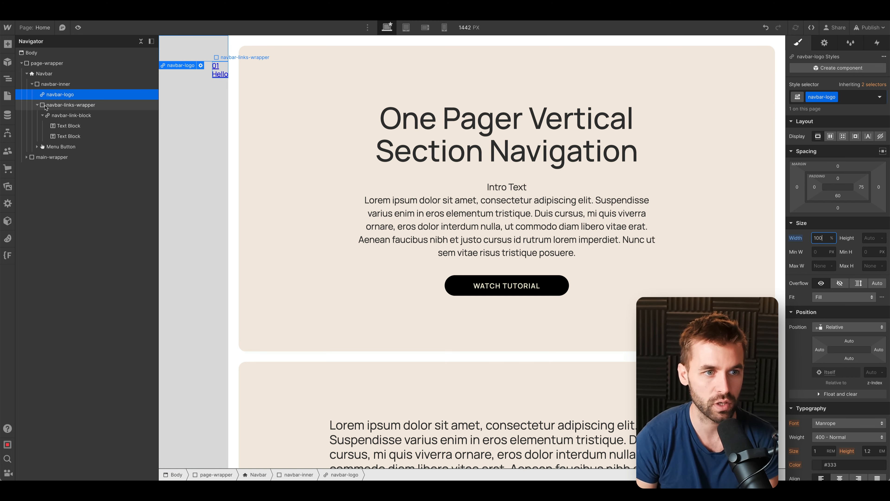
# - Set the width of navbar-links-wrapper to 100%
pyautogui.click(62, 106)
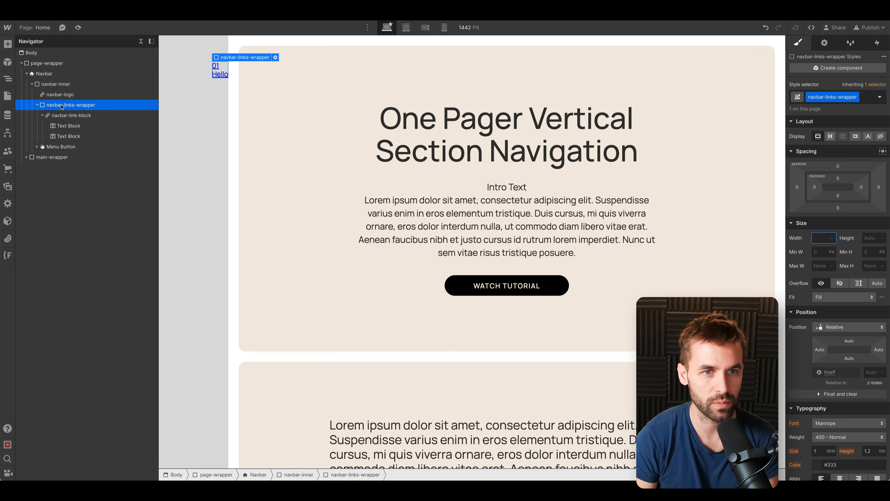
pyautogui.click(37, 105)
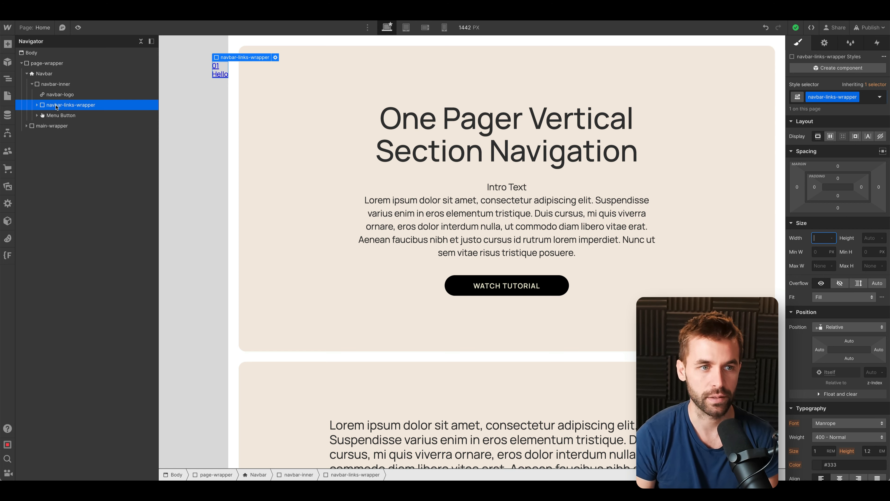
pyautogui.write('100%')
pyautogui.press('Return')
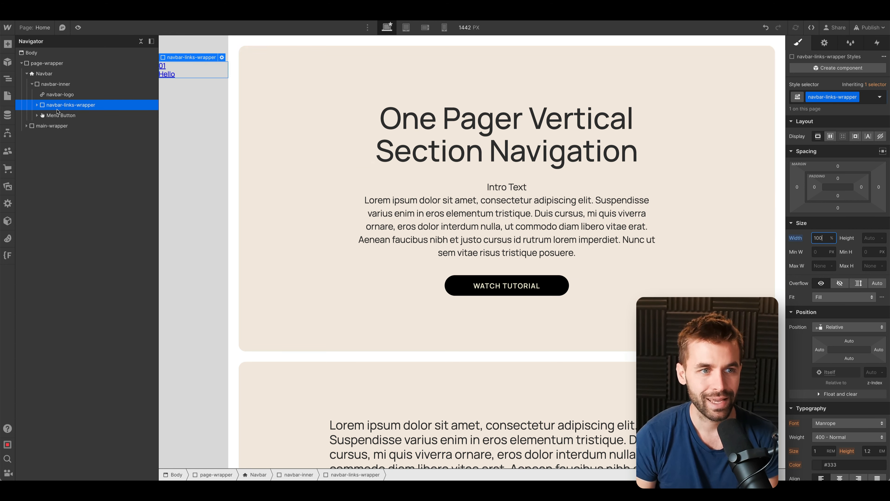
# - Give navbar-link-block a white (#ffffff) background and a 1em corner radius
pyautogui.click(37, 105)
pyautogui.click(75, 116)
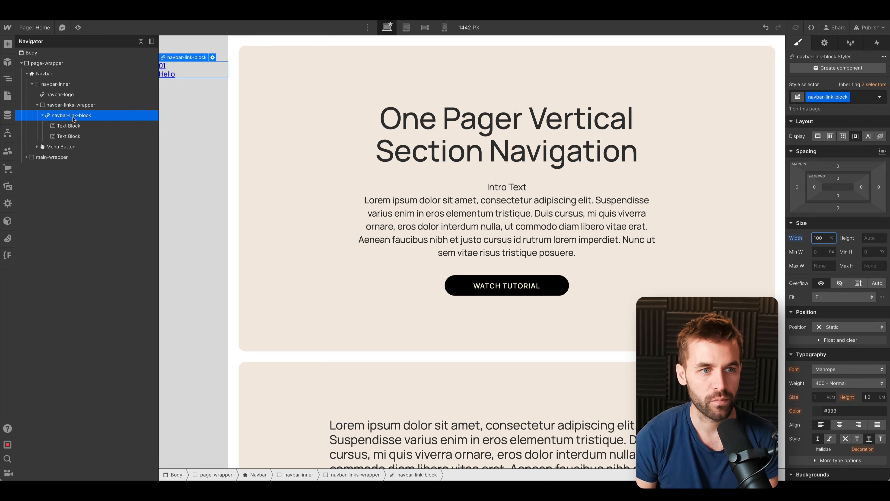
pyautogui.click(42, 116)
pyautogui.scroll(-7, 822, 260)
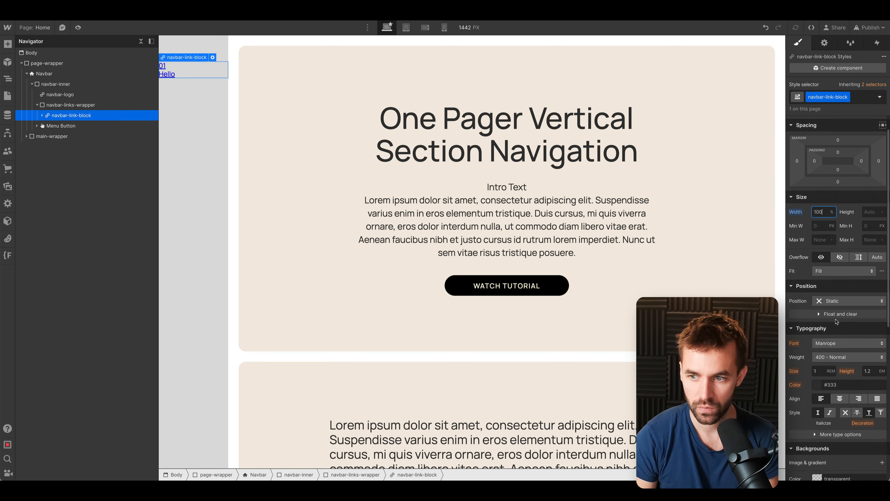
pyautogui.click(821, 251)
pyautogui.write('ffffff')
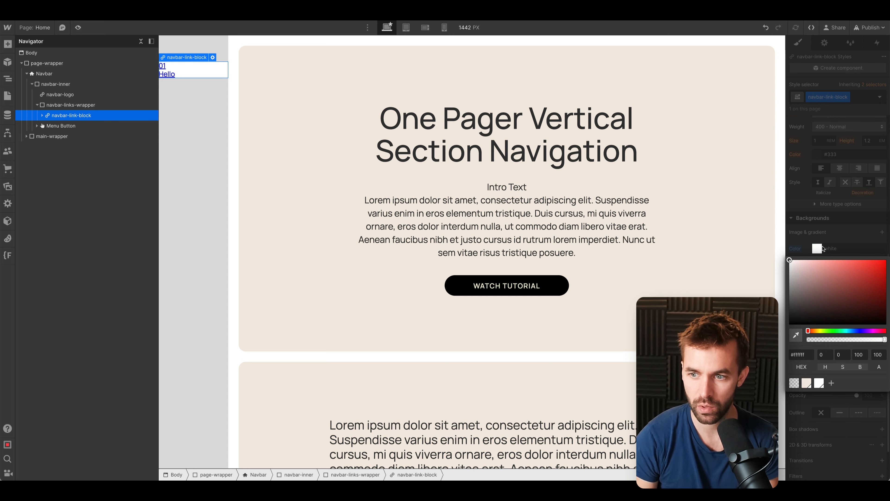
pyautogui.click(819, 248)
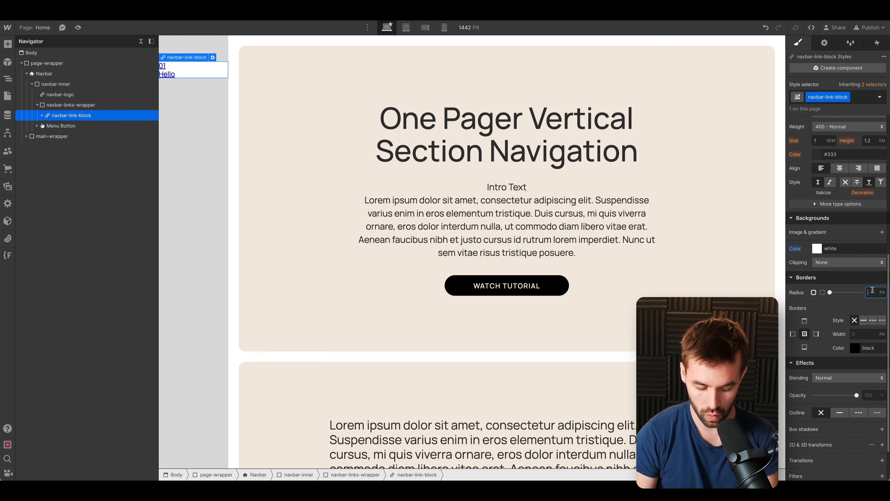
pyautogui.write('1em')
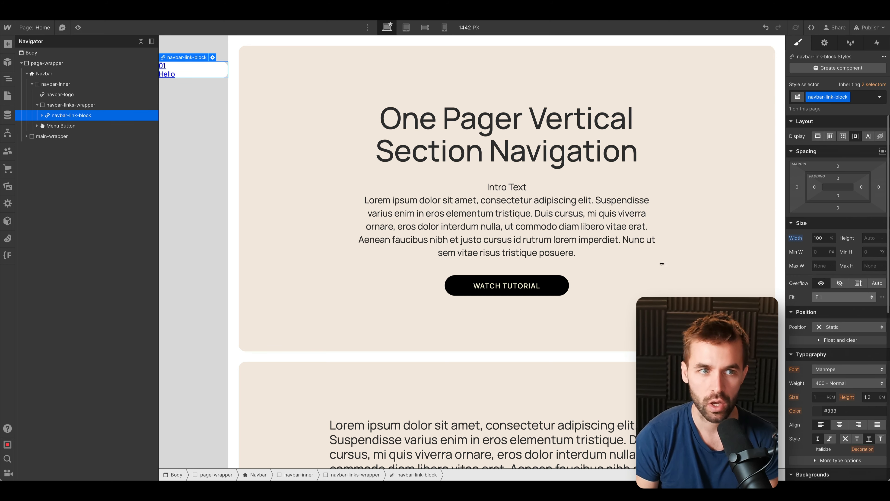
# - Set the padding of navbar-links-wrapper to 1.5em on all four sides
pyautogui.click(95, 110)
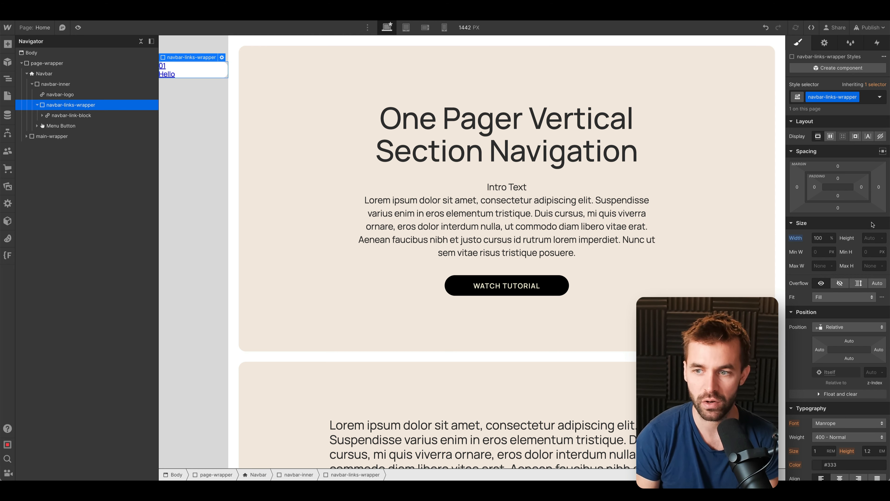
pyautogui.click(838, 178)
pyautogui.write('1em')
pyautogui.press('Return')
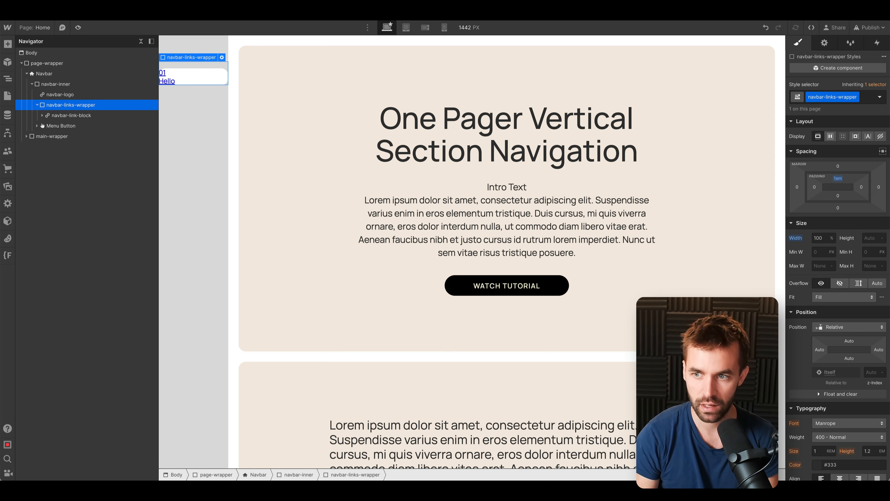
pyautogui.moveTo(838, 180); pyautogui.dragTo(839, 178)
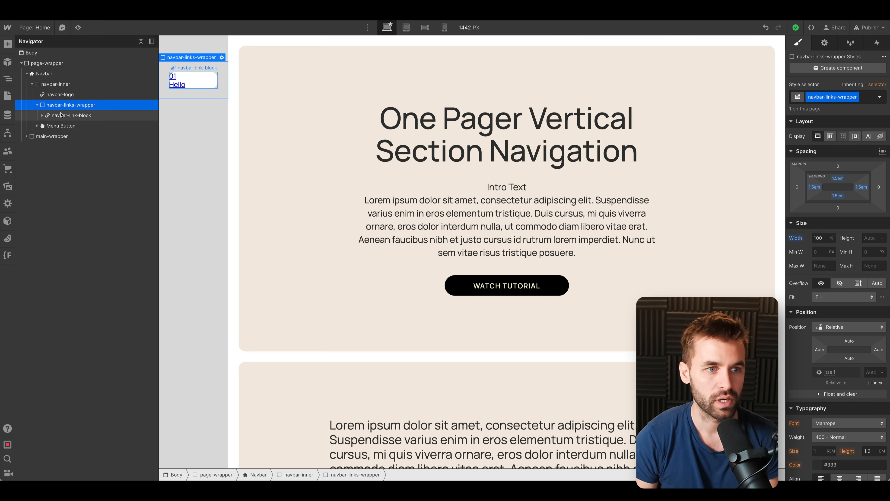
# - Set navbar-link-block's minimum height to 6em and lay it out as a vertical flexbox justified with space between
pyautogui.click(109, 116)
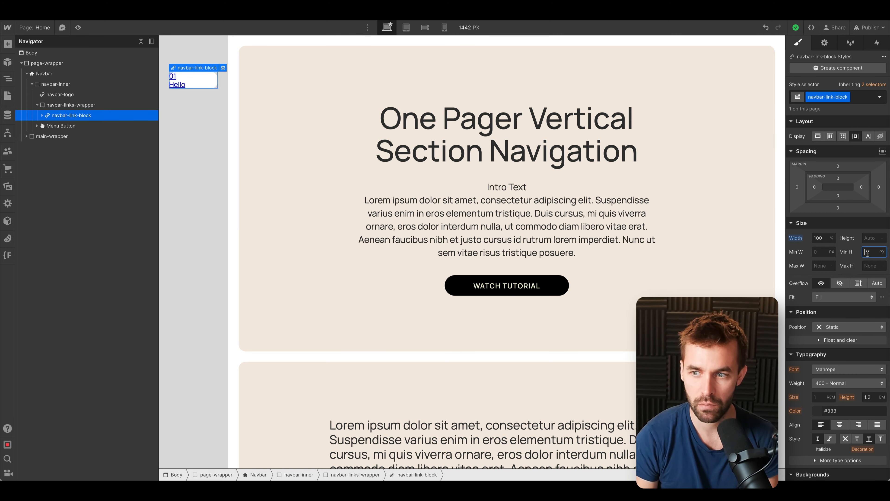
pyautogui.write('6em')
pyautogui.press('Return')
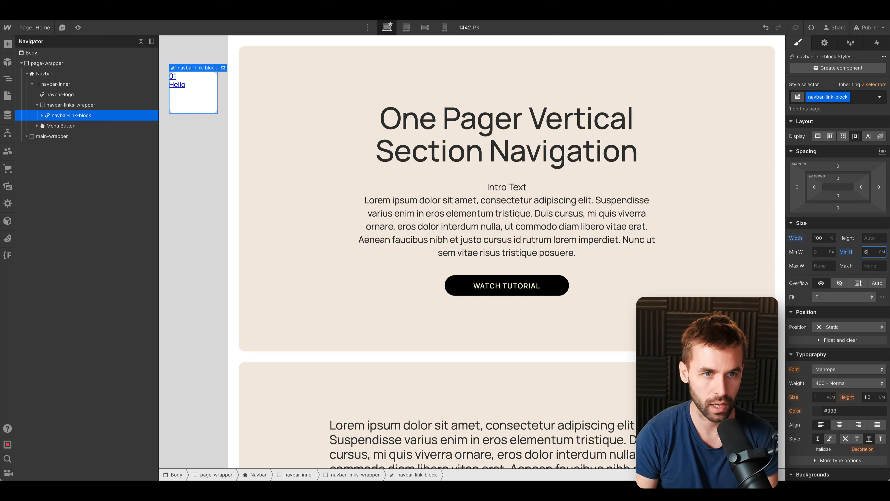
pyautogui.click(830, 136)
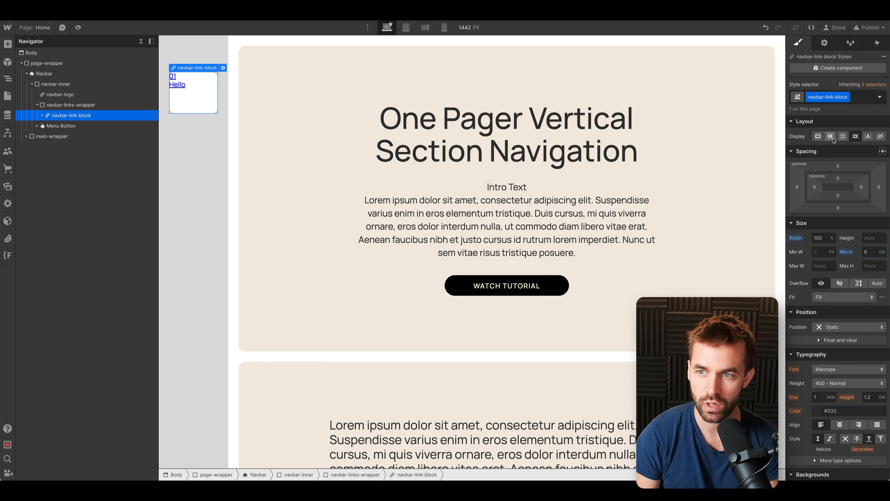
pyautogui.click(864, 182)
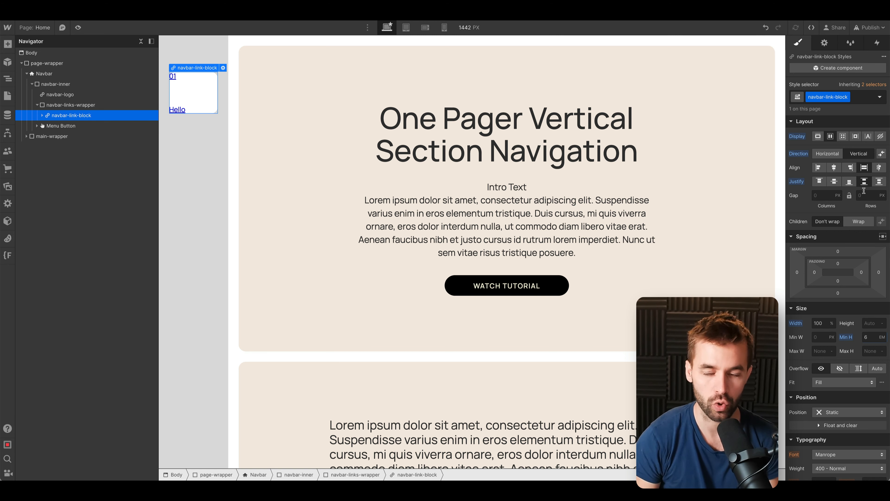
# - Set the padding of navbar-link-block to 1em on all four sides
pyautogui.click(838, 264)
pyautogui.write('1em')
pyautogui.press('Return')
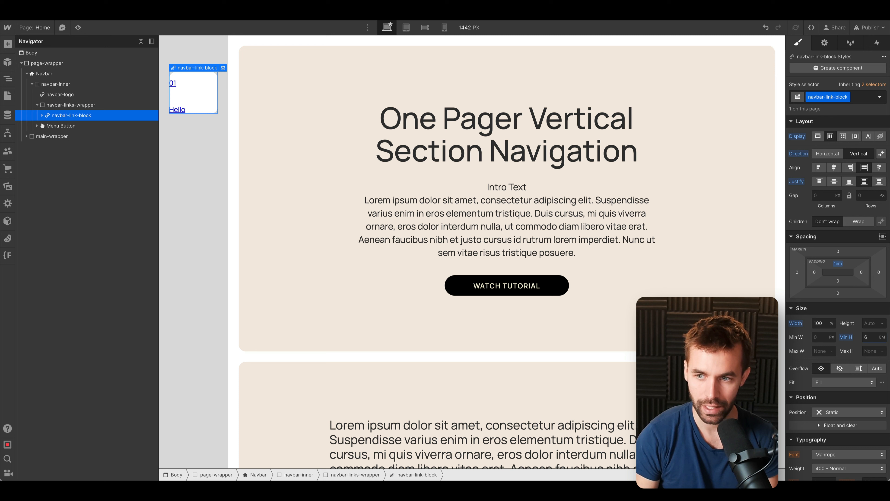
pyautogui.keyDown('shift'); pyautogui.click(838, 264); pyautogui.keyUp('shift')
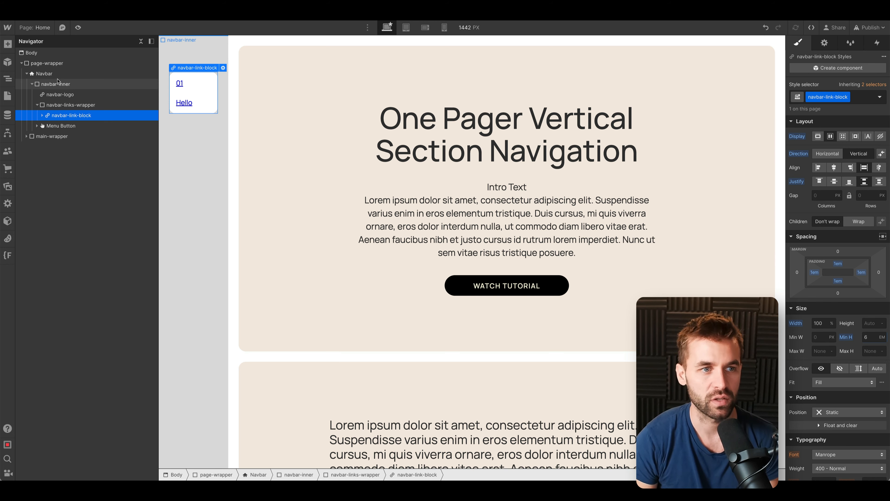
# - Widen the Navbar element to 13em
pyautogui.click(168, 94)
pyautogui.click(820, 308)
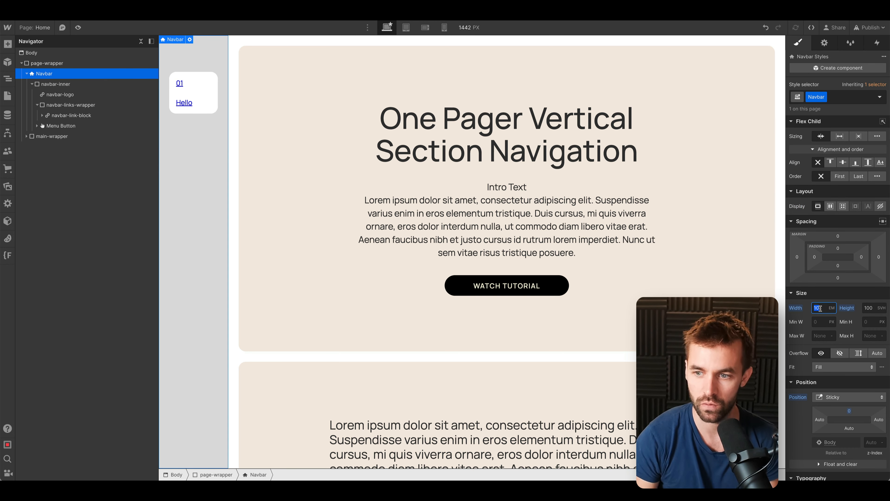
pyautogui.press('Up')
pyautogui.press('Up')
pyautogui.press('Up')
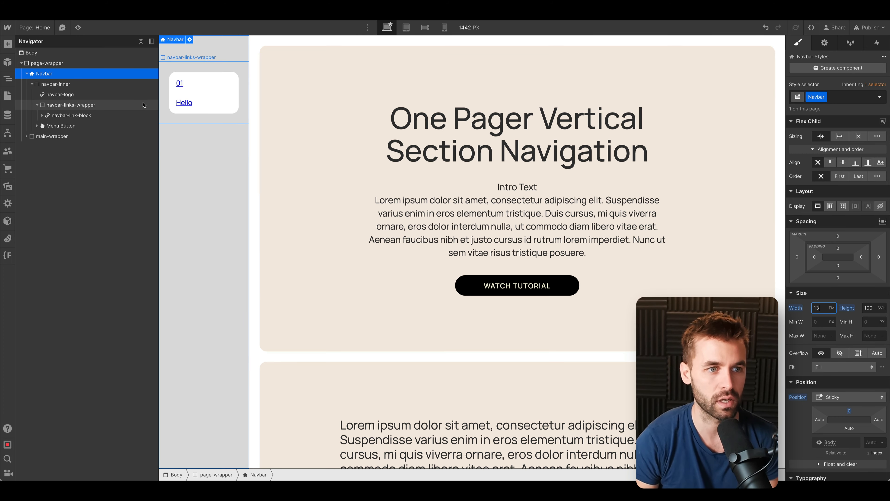
# - Remove the text underline from navbar-link-block and set its text color to black
pyautogui.click(105, 115)
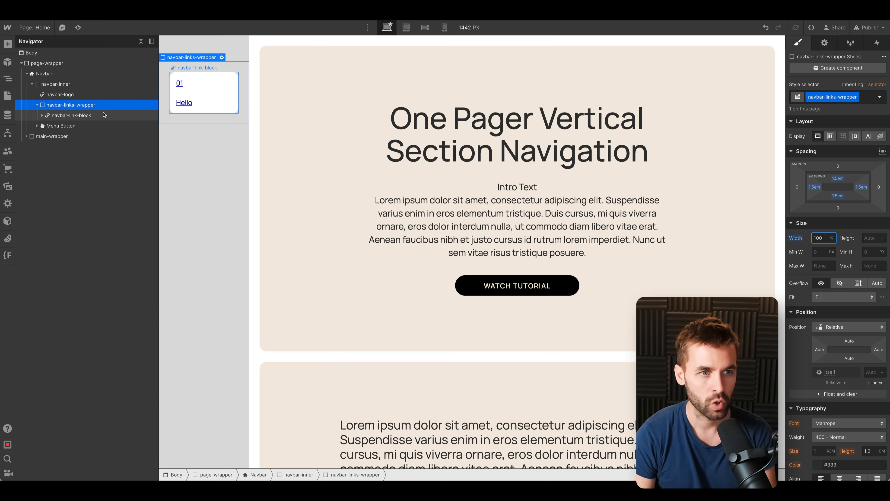
pyautogui.scroll(-5, 830, 345)
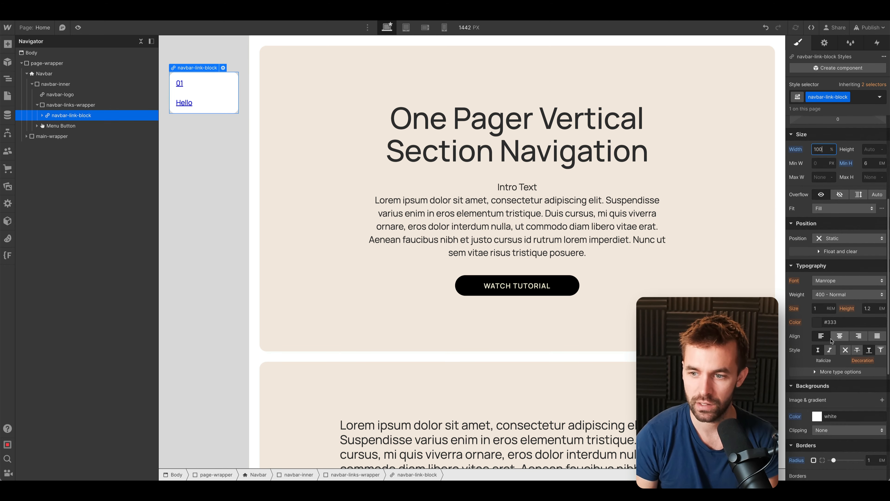
pyautogui.click(845, 337)
pyautogui.scroll(-2, 839, 347)
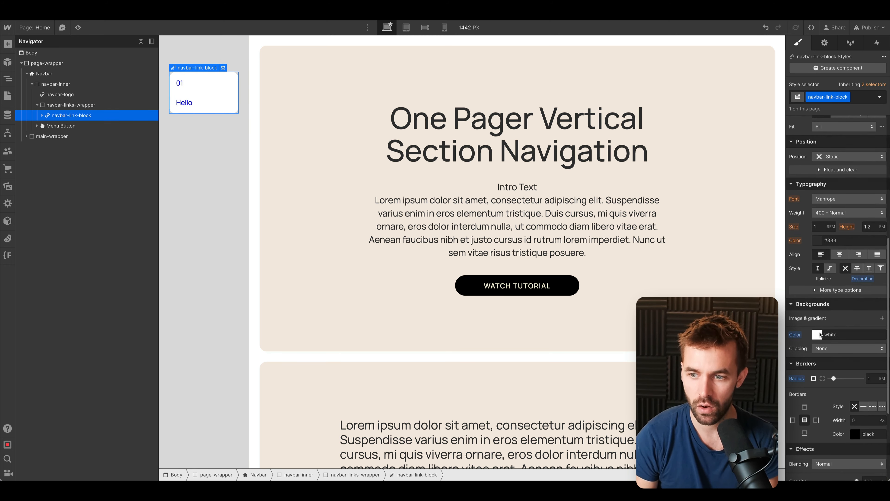
pyautogui.click(817, 241)
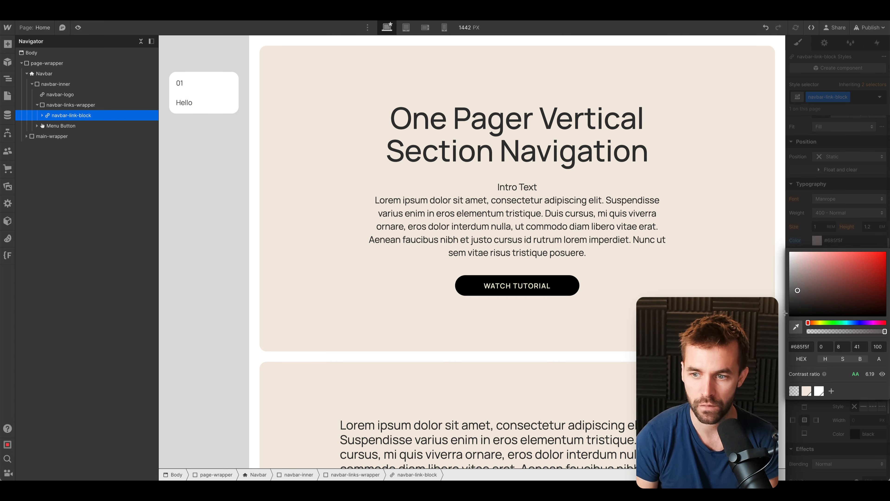
pyautogui.click(817, 242)
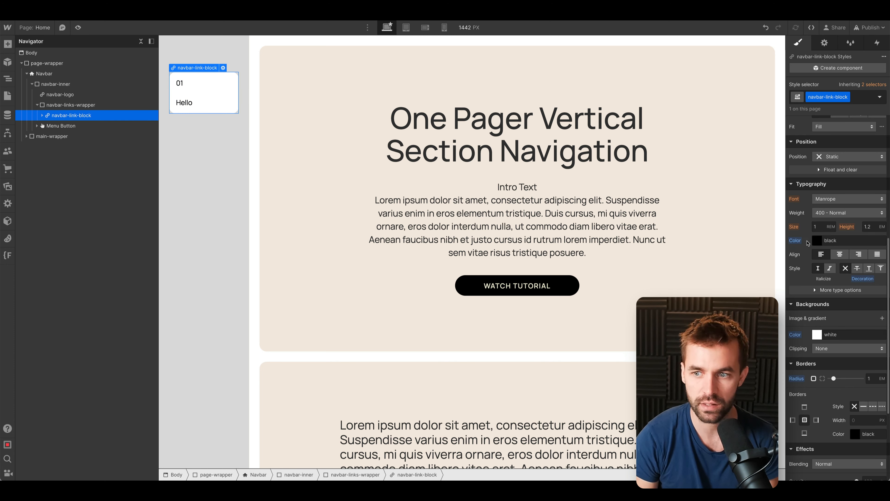
# - Save the title1 heading's #333333 text color as a color swatch named Black
pyautogui.click(817, 241)
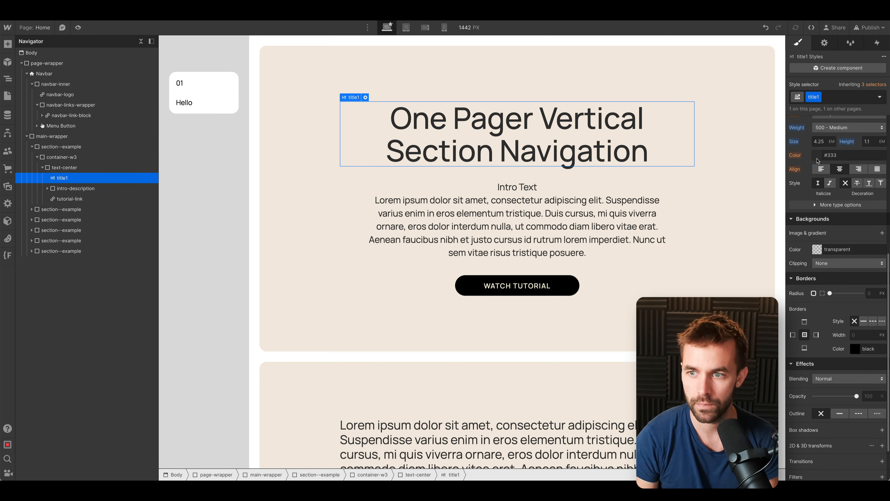
pyautogui.click(817, 155)
pyautogui.click(829, 305)
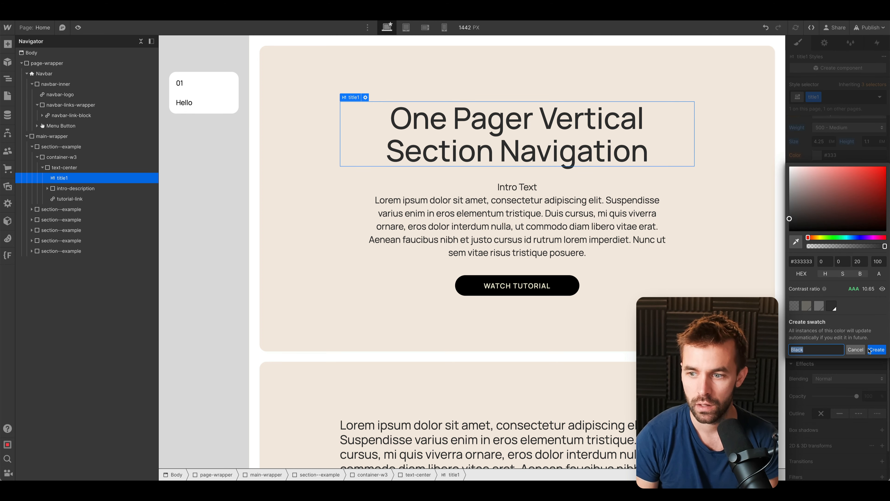
# - Apply the Black swatch as the text color of navbar-link-block
pyautogui.click(212, 101)
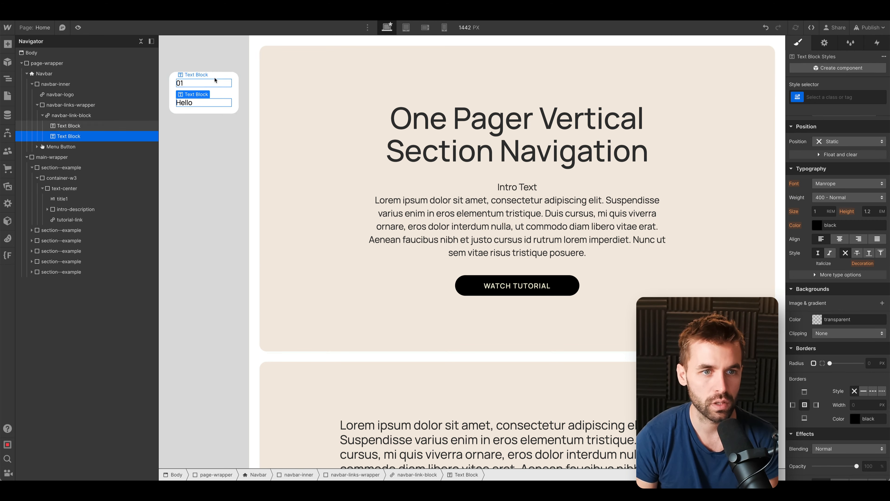
pyautogui.click(817, 241)
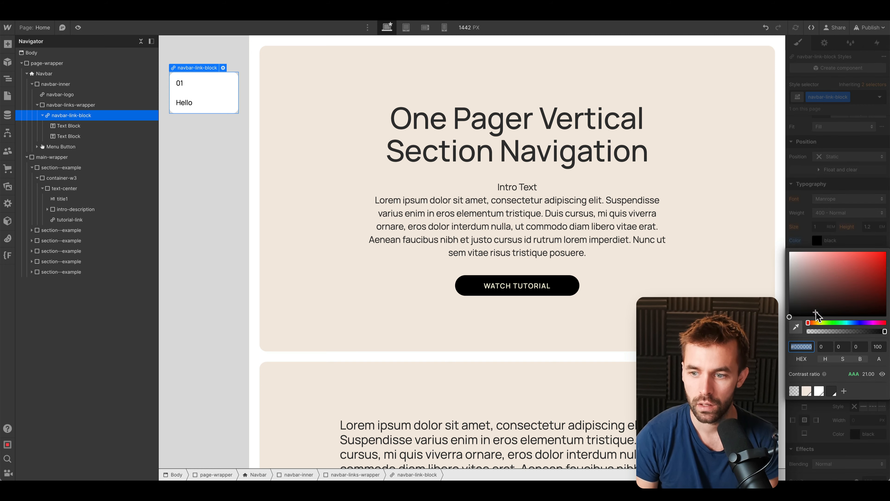
pyautogui.click(831, 392)
# - Give the "01" text block the class navbar-link-number and set its font size to 0.9em
pyautogui.click(197, 84)
pyautogui.press('super+Return')
pyautogui.write('na')
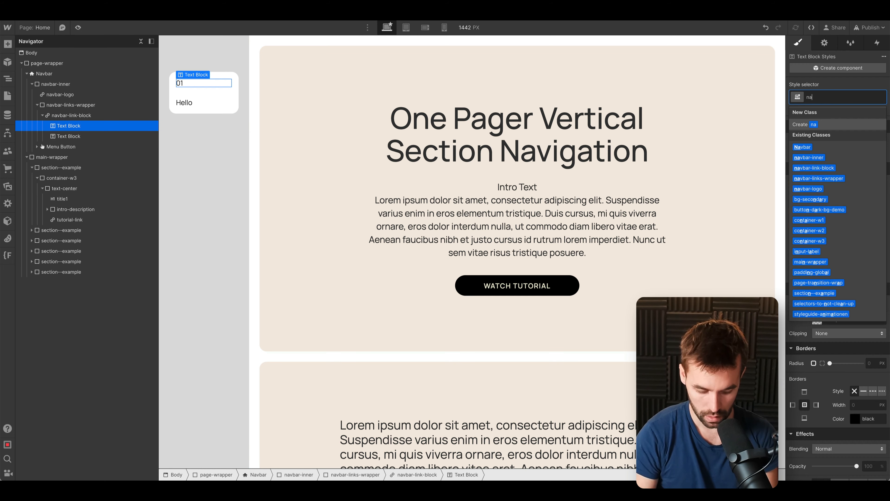
pyautogui.write('vbar-l')
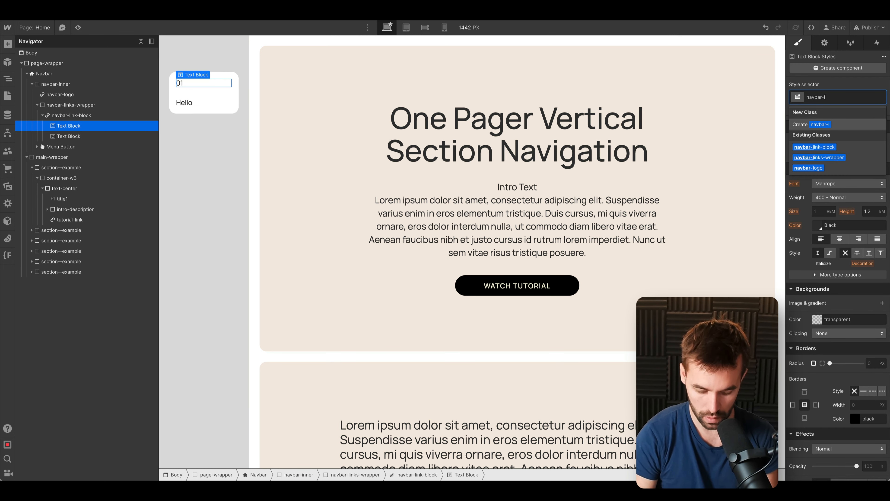
pyautogui.write('ink-number')
pyautogui.press('Return')
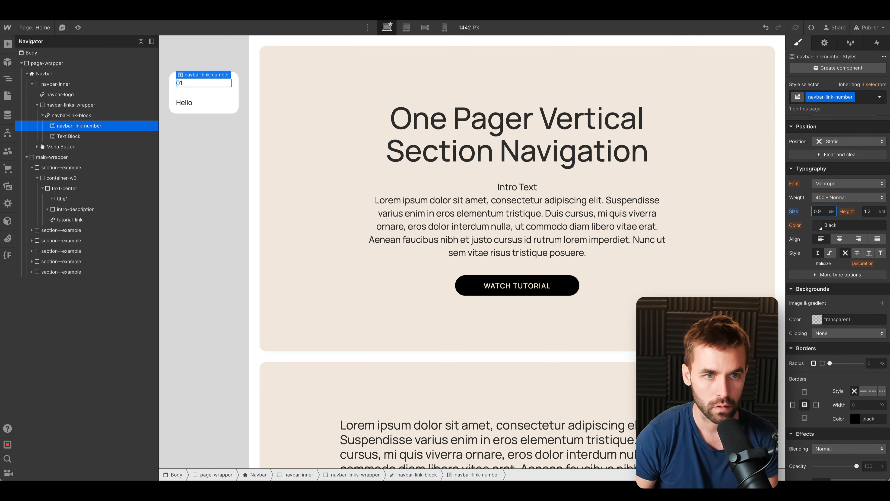
# - Give the "Hello" text block in the link card the class navbar-link-text
pyautogui.click(186, 102)
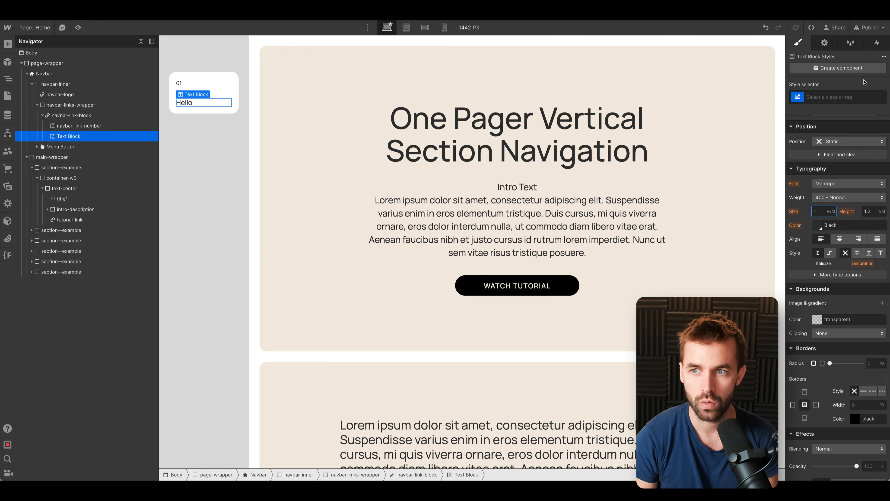
pyautogui.click(852, 94)
pyautogui.write('navbar')
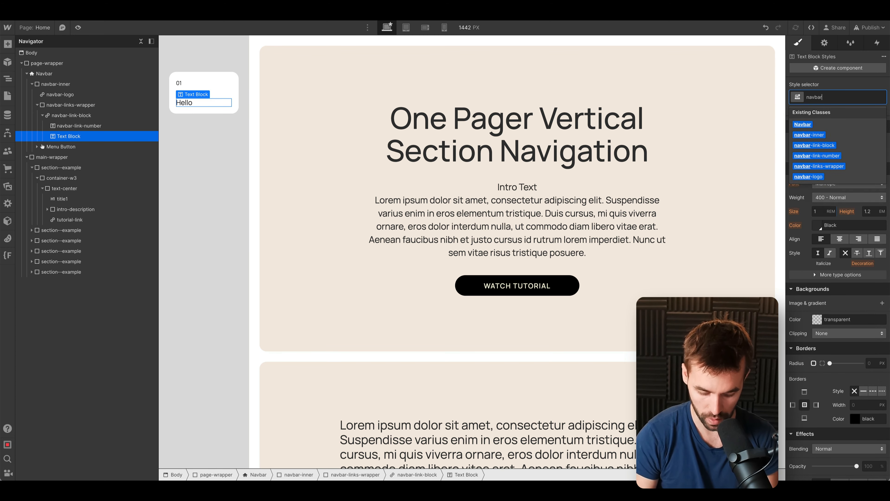
pyautogui.write('-link-text')
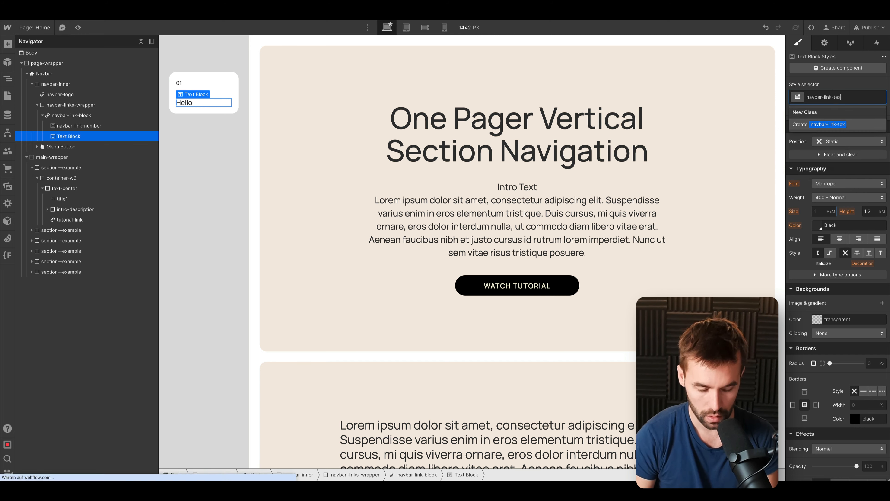
pyautogui.press('Return')
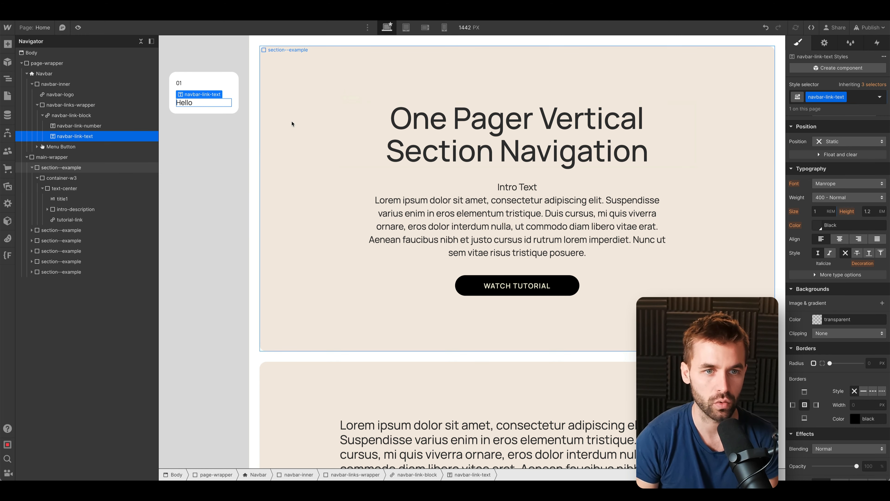
# - Duplicate navbar-link-block inside navbar-links-wrapper
pyautogui.click(119, 115)
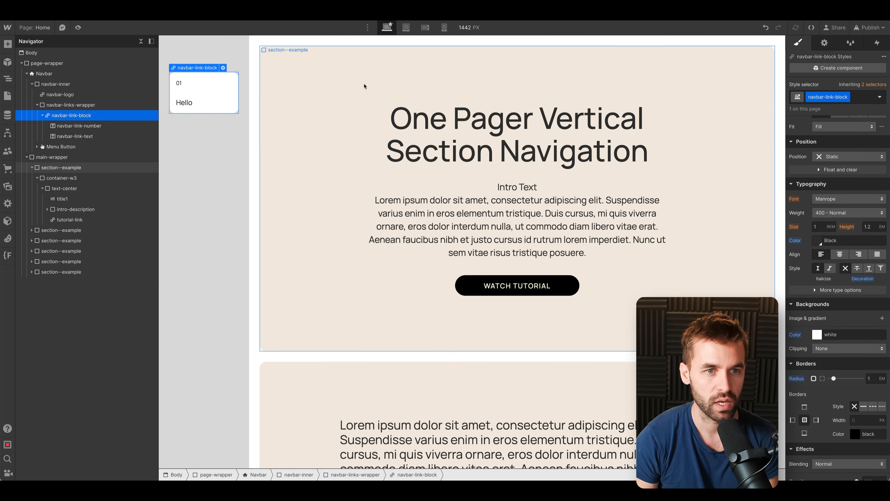
pyautogui.click(90, 115)
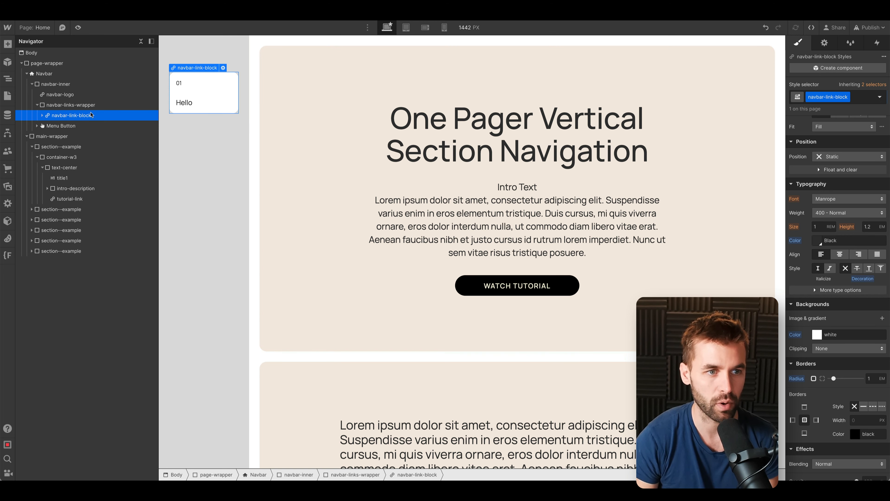
pyautogui.hotkey('ctrl', 'd')
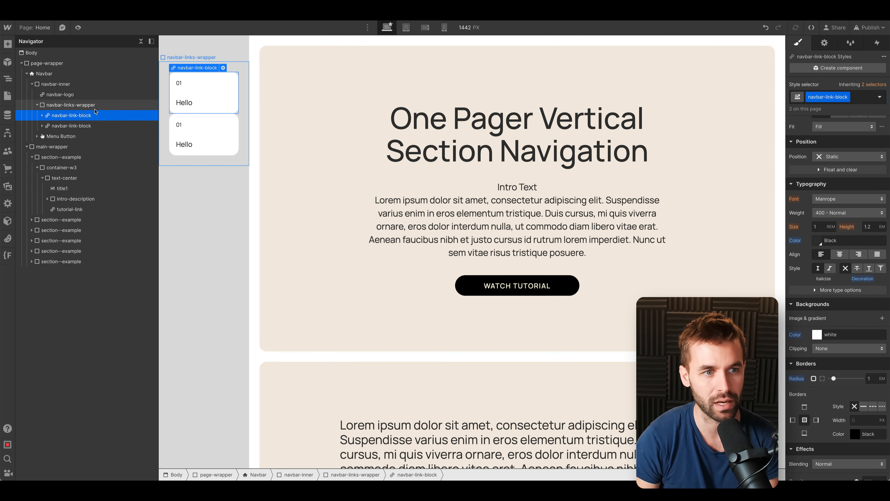
# - Lay out navbar-links-wrapper as a vertical flexbox with a row gap of 0.75em
pyautogui.click(106, 109)
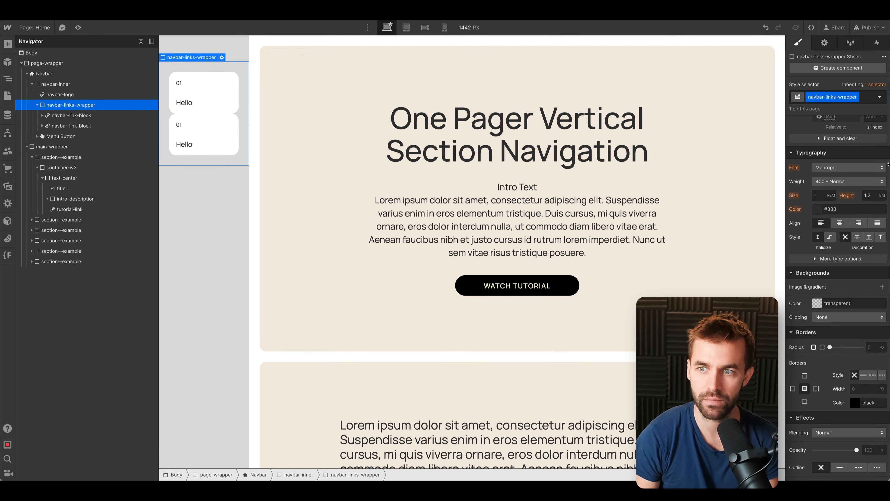
pyautogui.scroll(7, 869, 163)
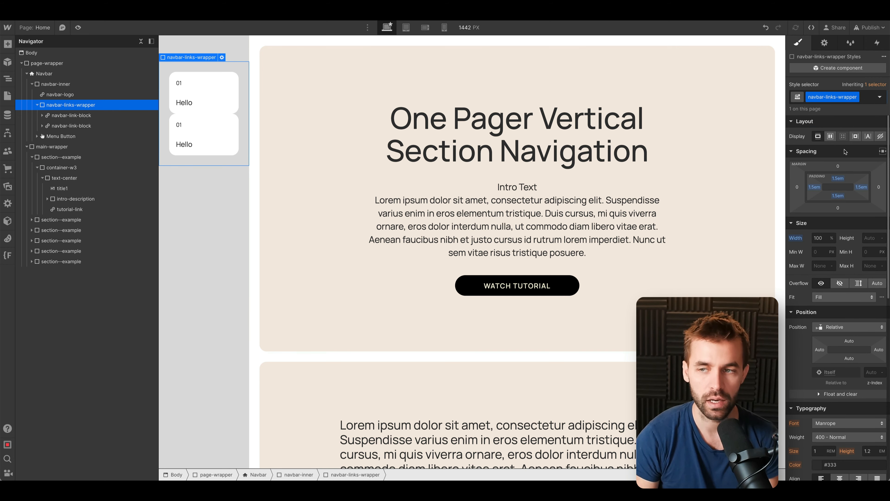
pyautogui.click(831, 136)
pyautogui.click(856, 154)
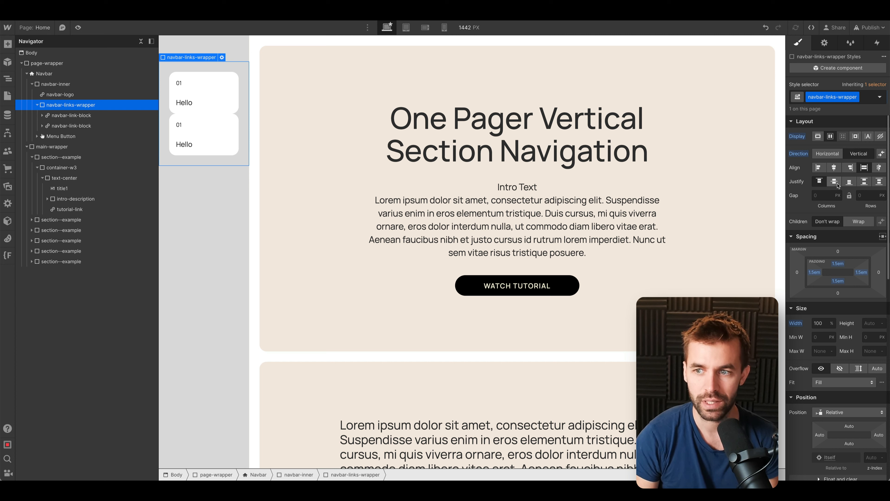
pyautogui.click(860, 194)
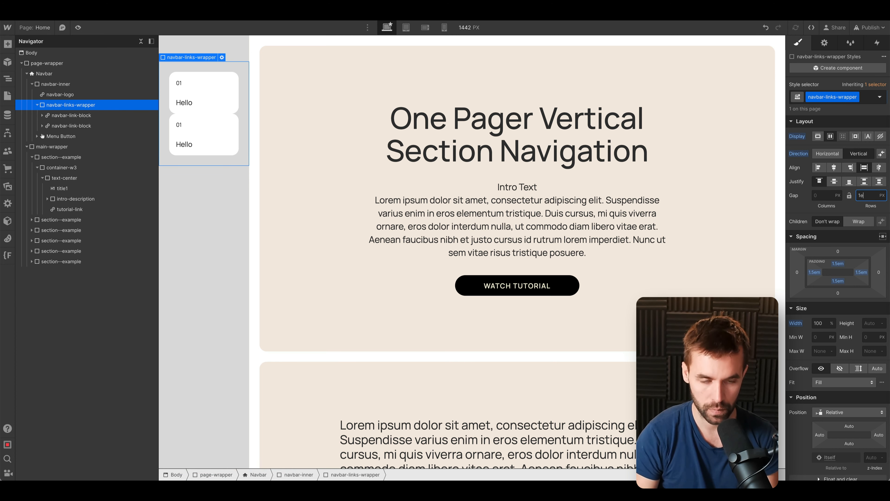
pyautogui.write('1em')
pyautogui.press('BackSpace')
pyautogui.write('0.75')
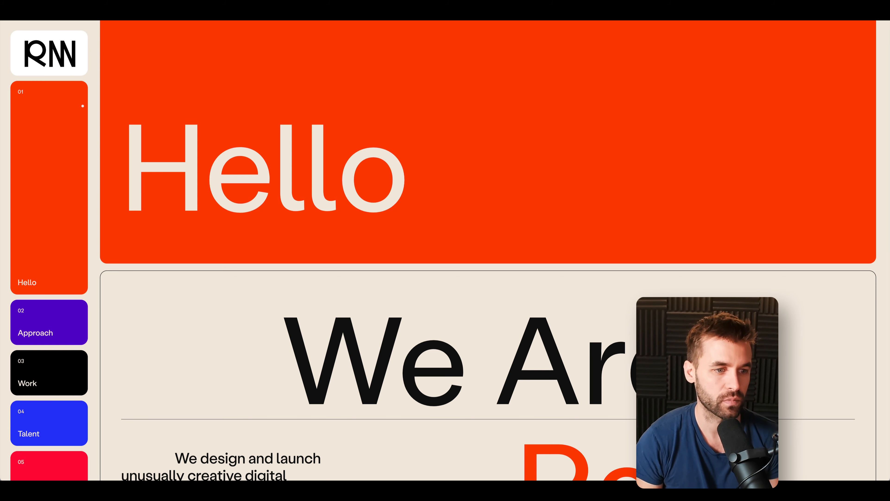
# - Switch to the Raw Materials website and capture a screenshot of its colored navigation cards
pyautogui.scroll(-1, 51, 210)
pyautogui.scroll(-3, 51, 210)
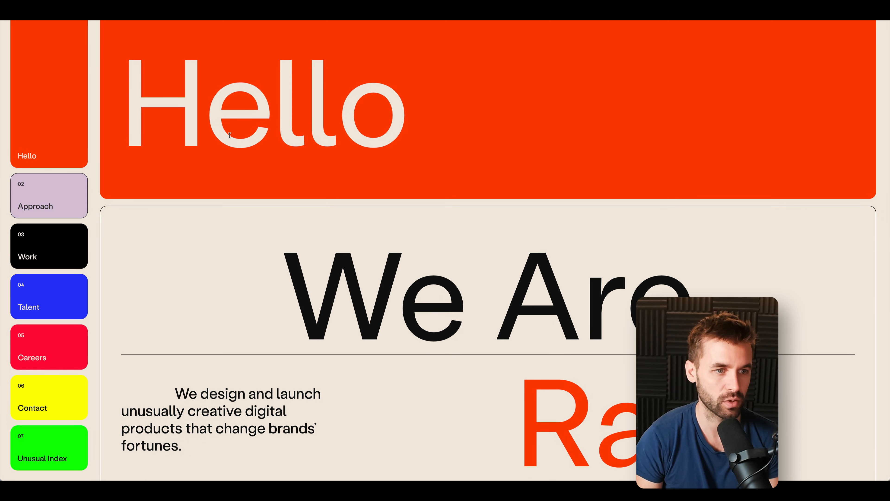
pyautogui.moveTo(125, 98); pyautogui.dragTo(5, 470)
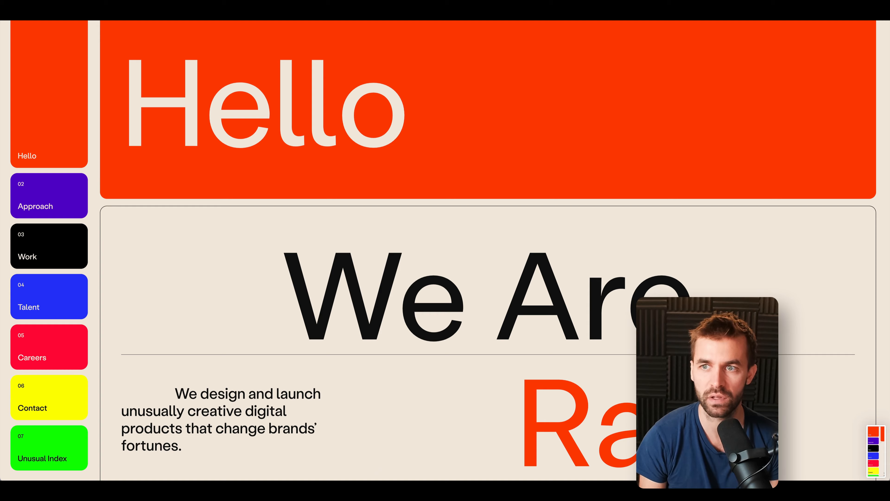
# - Switch back to Webflow and insert the captured screenshot as an image directly below the title1 heading
pyautogui.hotkey('ctrl', 'Tab')
pyautogui.click(578, 113)
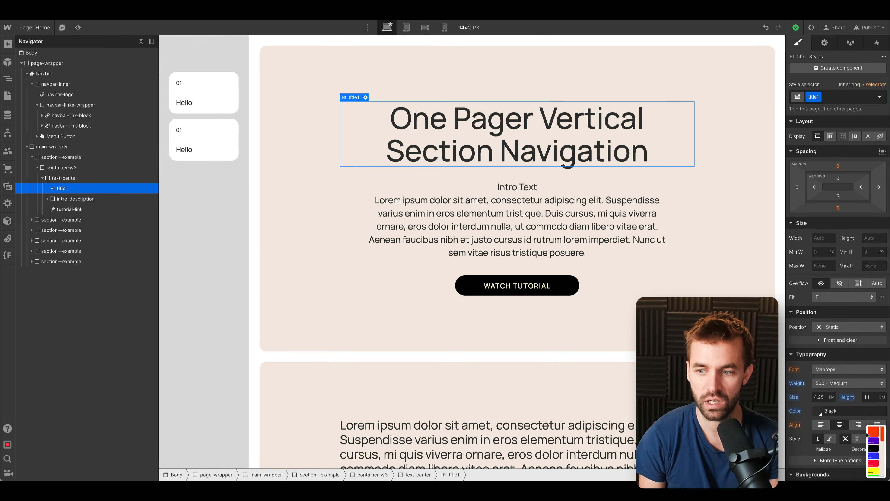
pyautogui.moveTo(867, 434); pyautogui.dragTo(501, 188)
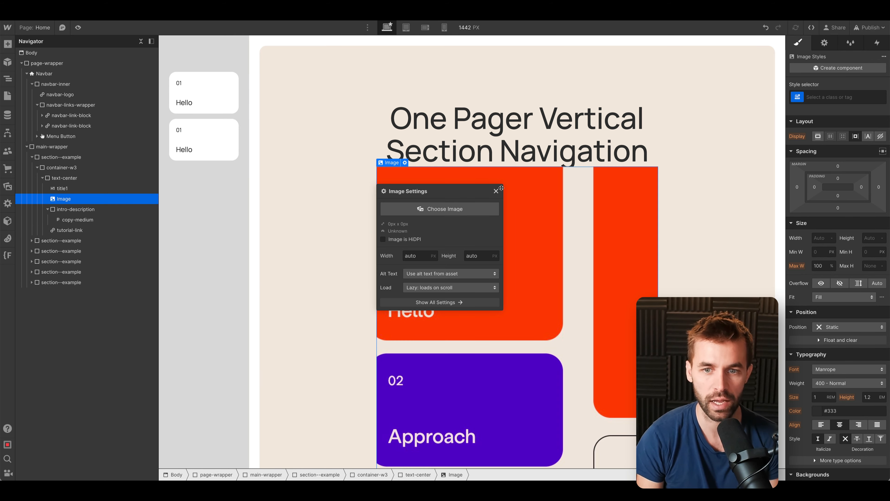
# - Set navbar-link-block's background color to #ff3d03, sampled from the orange-red Hello card in the reference image
pyautogui.scroll(-4, 502, 188)
pyautogui.click(225, 126)
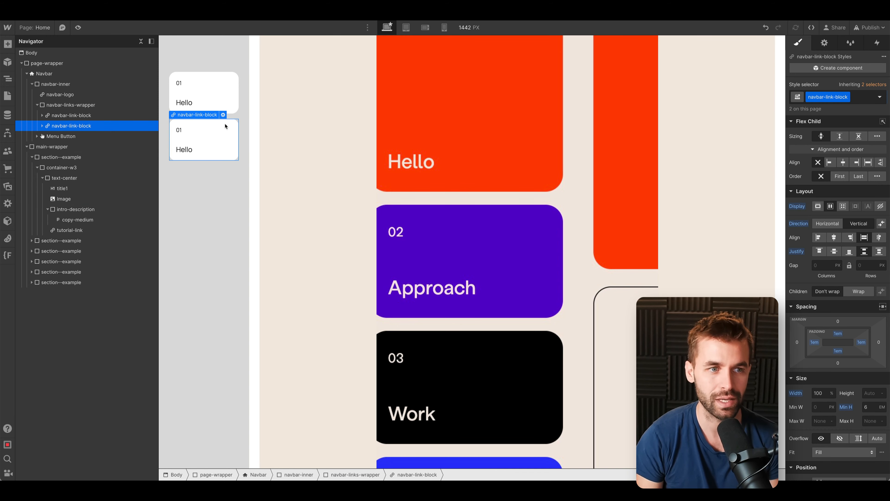
pyautogui.click(120, 116)
pyautogui.scroll(1, 631, 154)
pyautogui.scroll(-5, 823, 190)
pyautogui.scroll(-3, 823, 190)
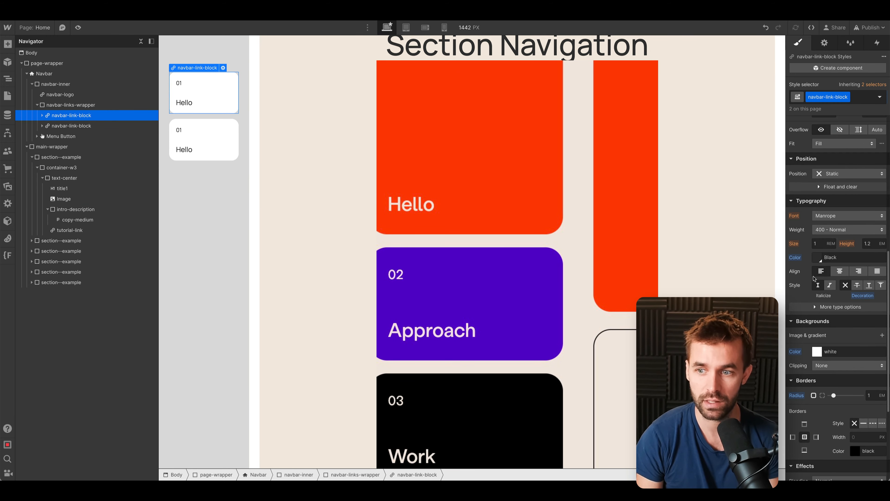
pyautogui.click(817, 352)
pyautogui.write('#ff3d03')
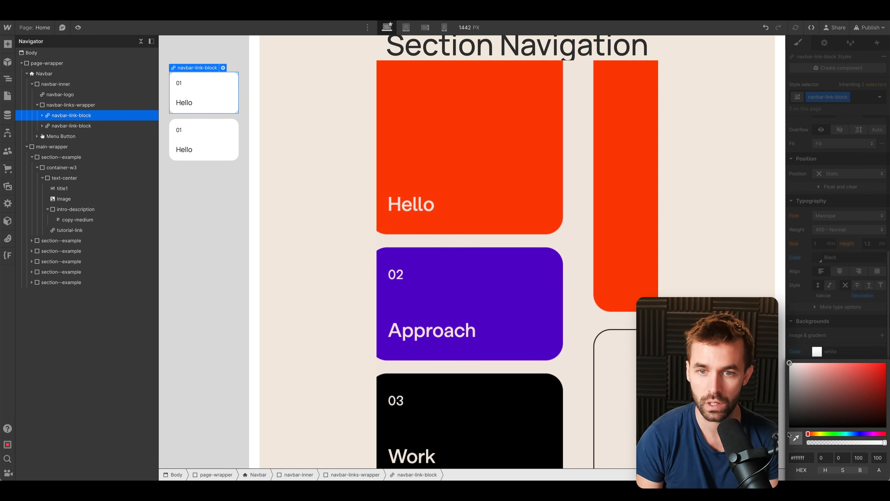
pyautogui.press('Return')
pyautogui.click(252, 122)
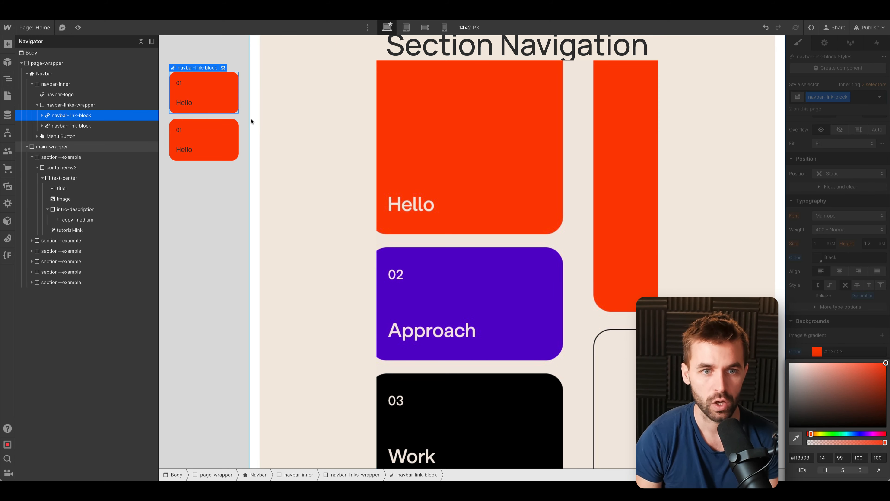
# - Add the combo class is-2 to the second navbar-link-block
pyautogui.scroll(3, 252, 119)
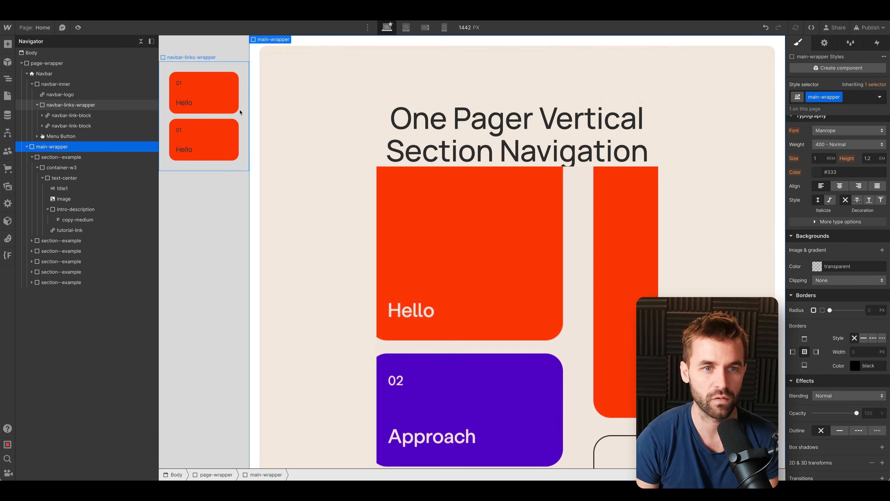
pyautogui.click(225, 103)
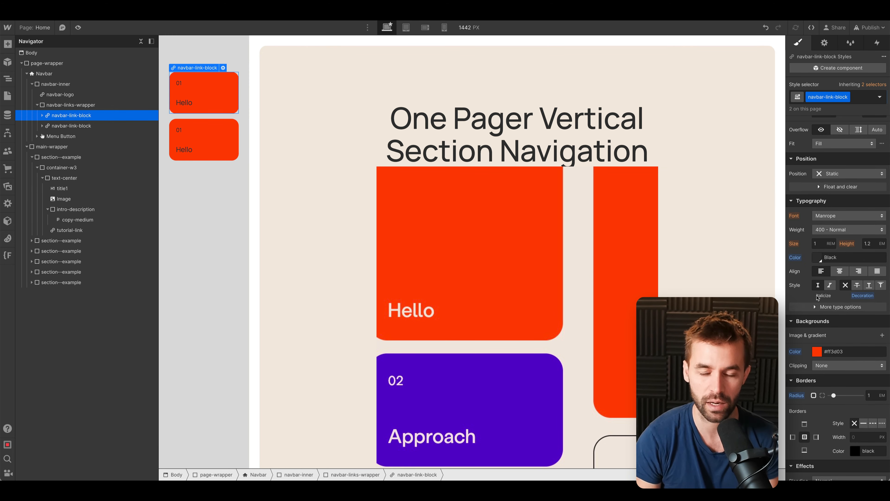
pyautogui.scroll(8, 817, 297)
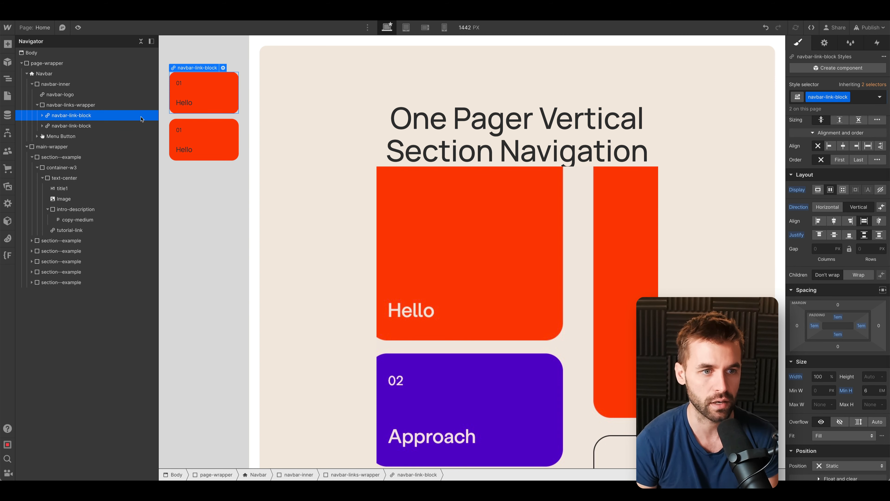
pyautogui.click(116, 124)
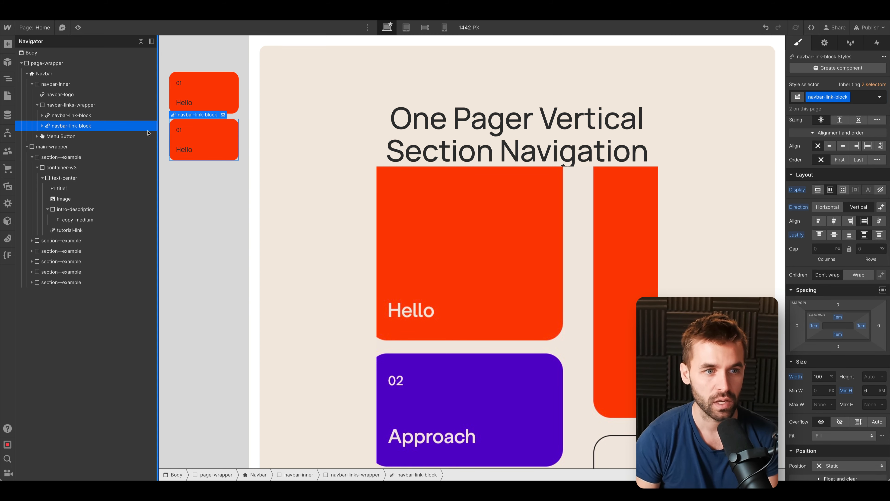
pyautogui.hotkey('ctrl', 'Return')
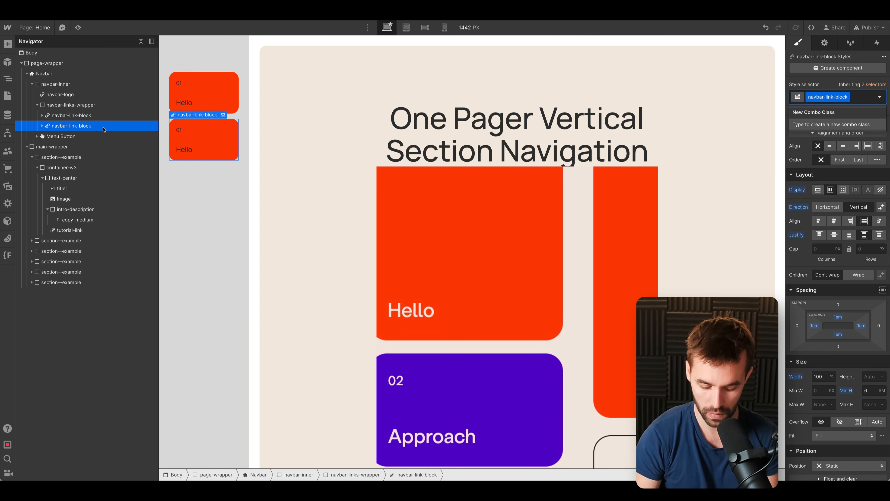
pyautogui.write('is-2')
pyautogui.press('Return')
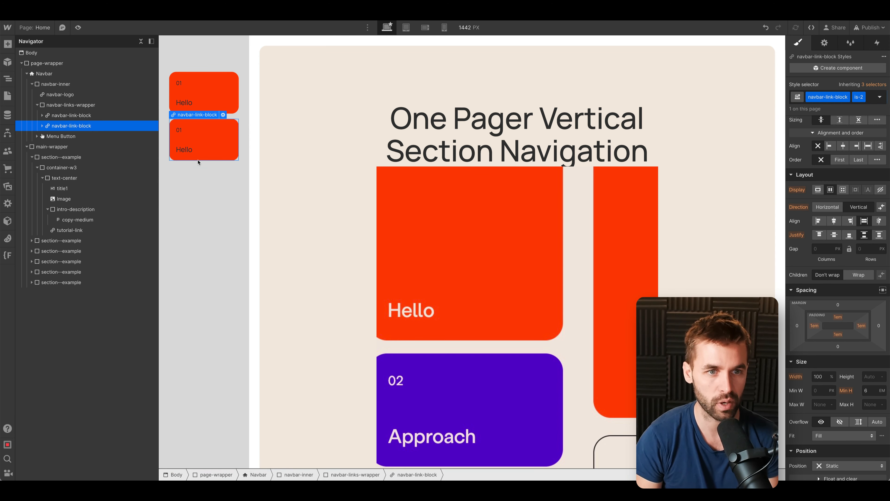
# - Set the is-2 link block's background color to #5b00cd, sampled from the purple Approach card in the reference image
pyautogui.scroll(-6, 709, 249)
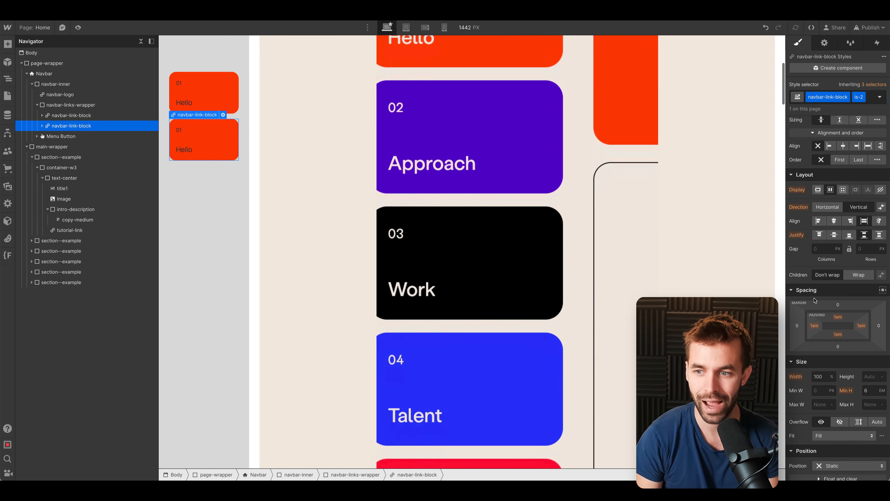
pyautogui.scroll(-7, 815, 301)
pyautogui.click(818, 389)
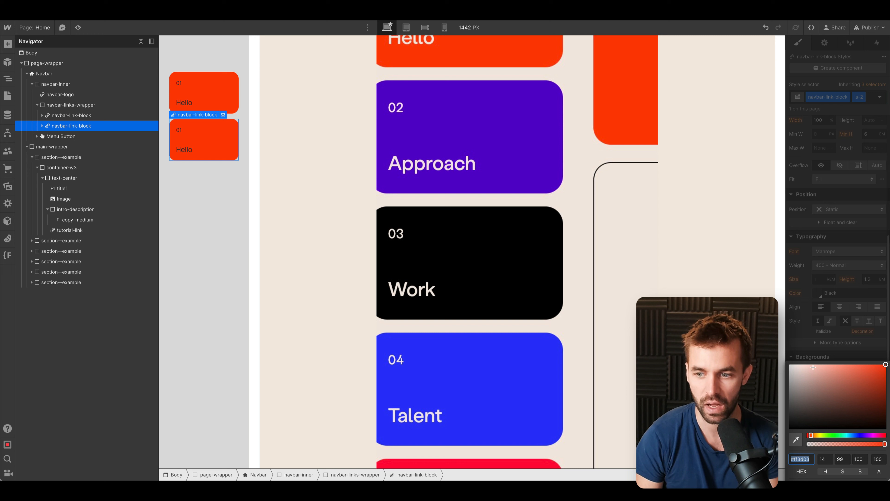
pyautogui.click(796, 439)
pyautogui.click(513, 176)
# - Set the text color of the base navbar-link-block class to the White swatch
pyautogui.click(98, 116)
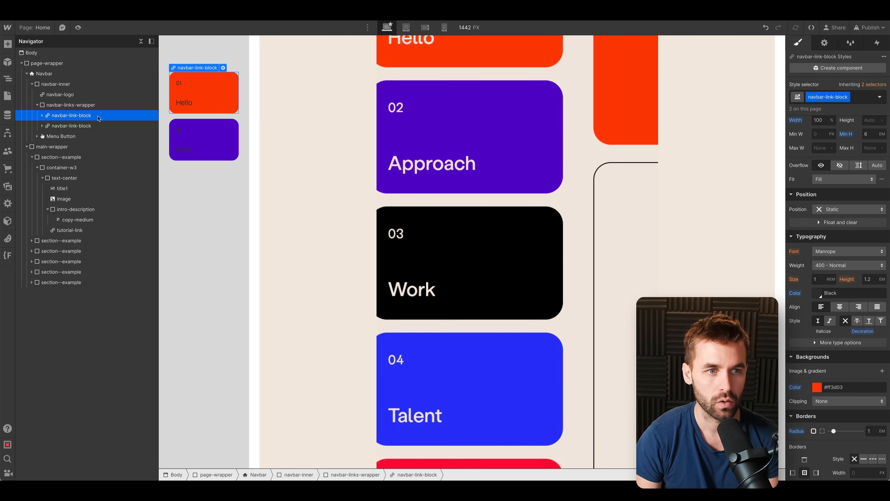
pyautogui.click(99, 126)
pyautogui.click(97, 117)
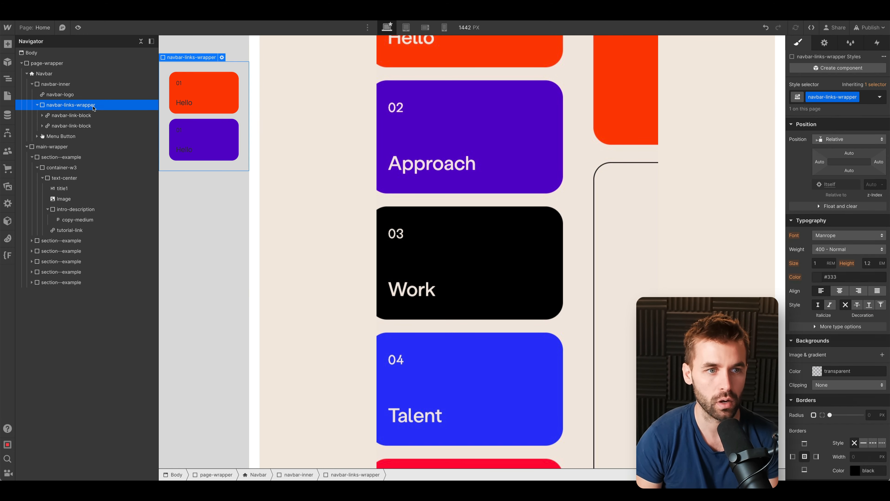
pyautogui.scroll(1, 841, 296)
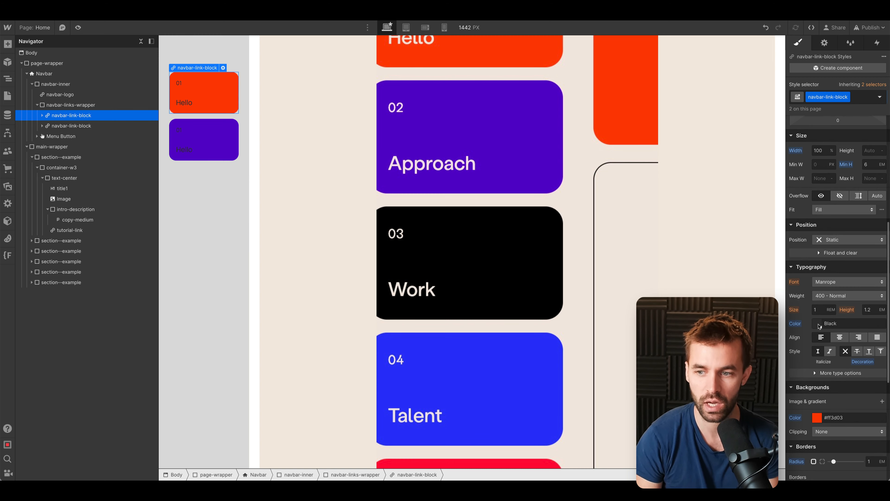
pyautogui.click(818, 325)
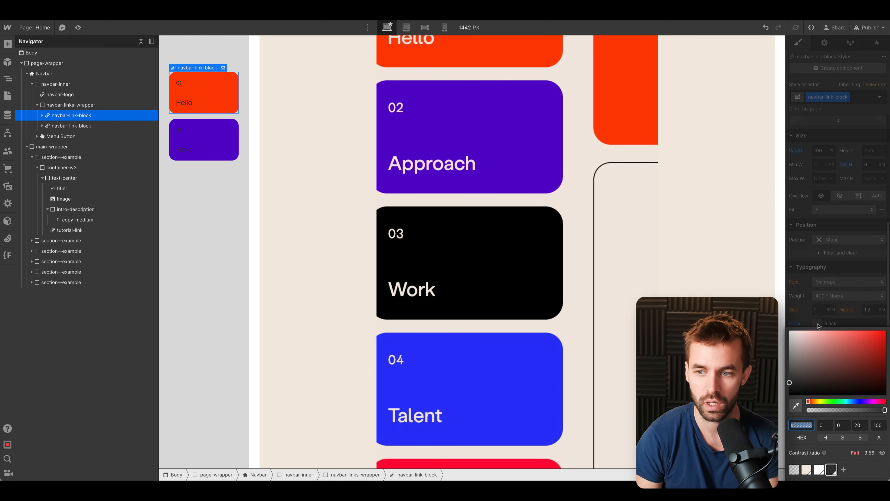
pyautogui.click(820, 470)
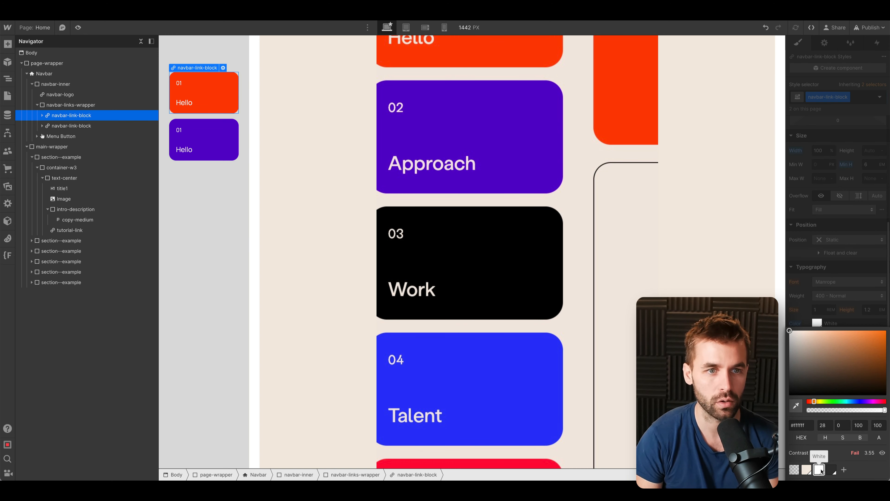
# - Duplicate the second navbar-link-block and replace the copy's is-2 combo class with is-3
pyautogui.click(71, 127)
pyautogui.click(71, 129)
pyautogui.press('super+v')
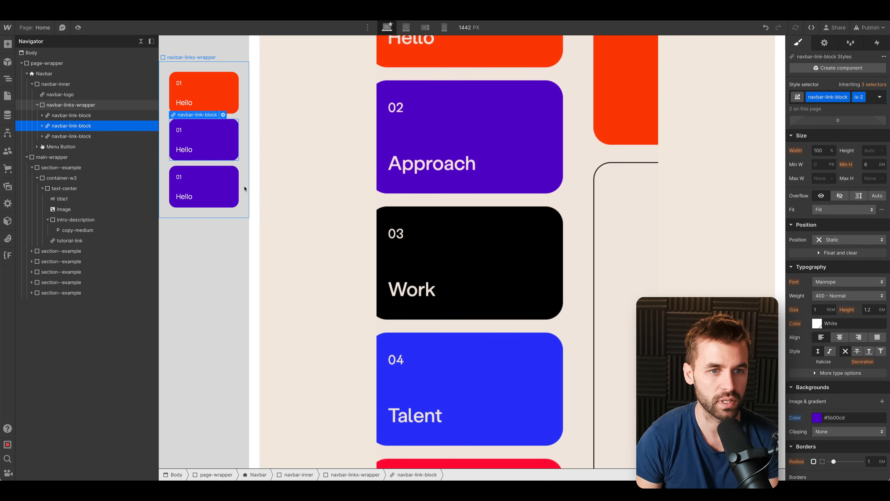
pyautogui.click(110, 136)
pyautogui.press('super+Return')
pyautogui.press('BackSpace')
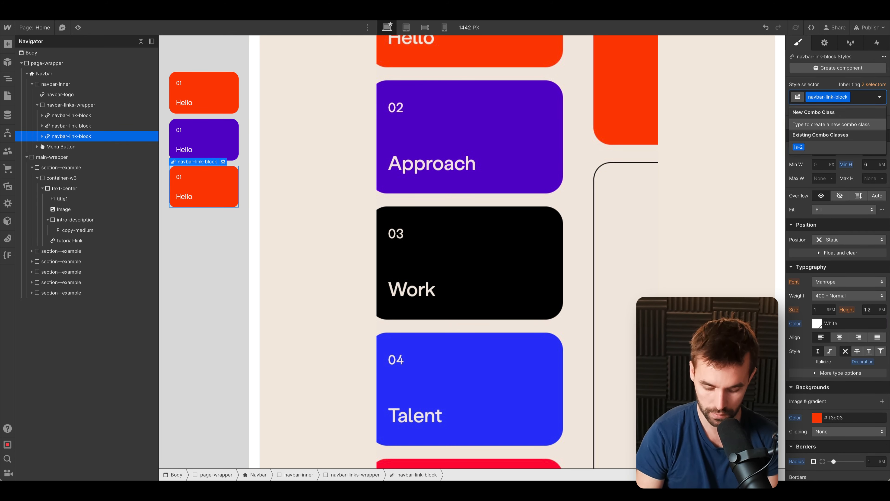
pyautogui.write('is-3')
pyautogui.press('Return')
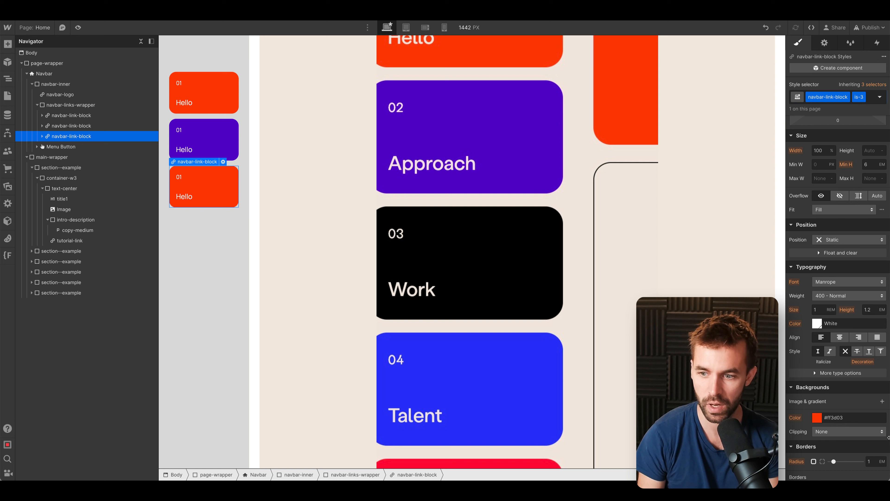
# - Set the is-3 link block's background color to #000000, sampled from the black Work card in the reference image
pyautogui.click(817, 418)
pyautogui.click(797, 439)
pyautogui.click(471, 275)
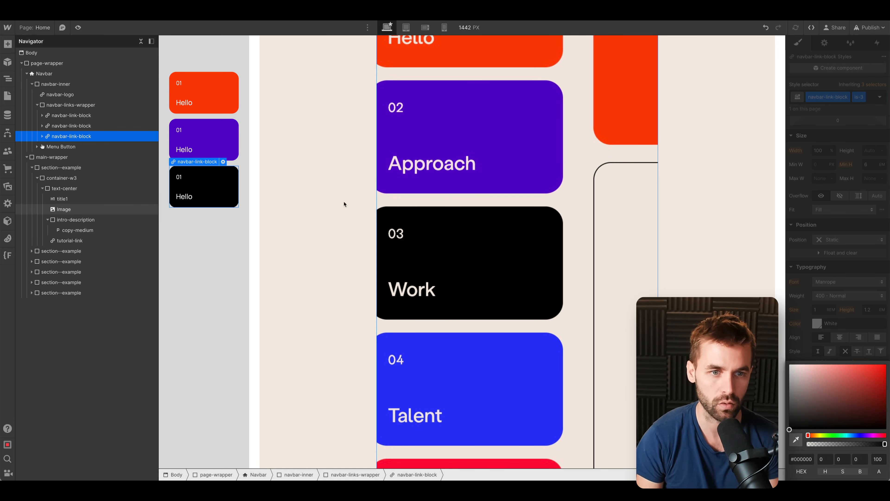
pyautogui.click(320, 173)
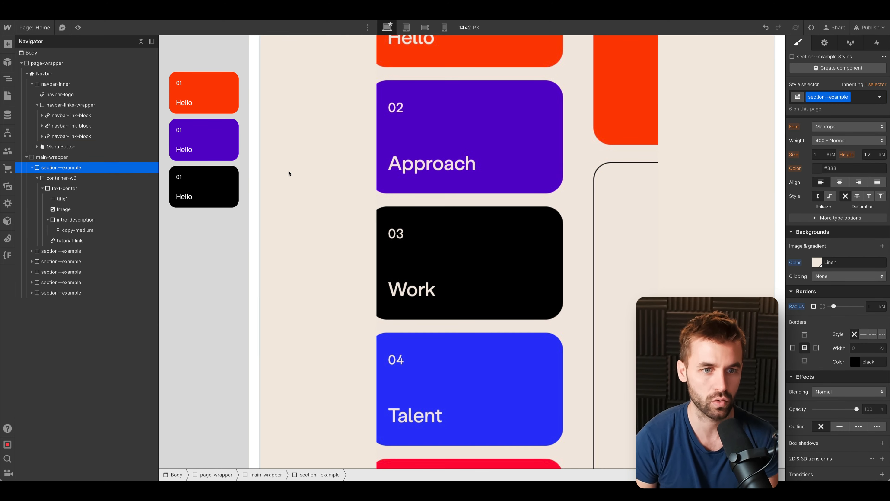
# - Collapse the expanded navbar-link-block elements in the element tree and select the first link block
pyautogui.click(60, 94)
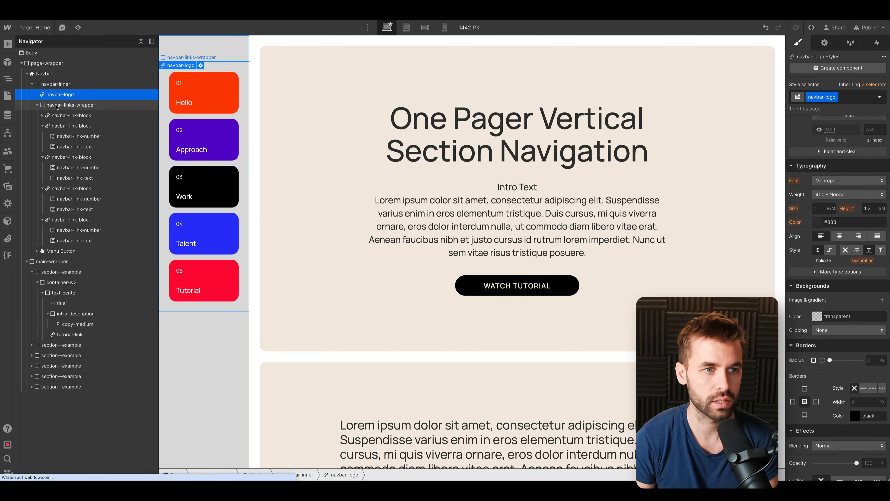
pyautogui.click(42, 126)
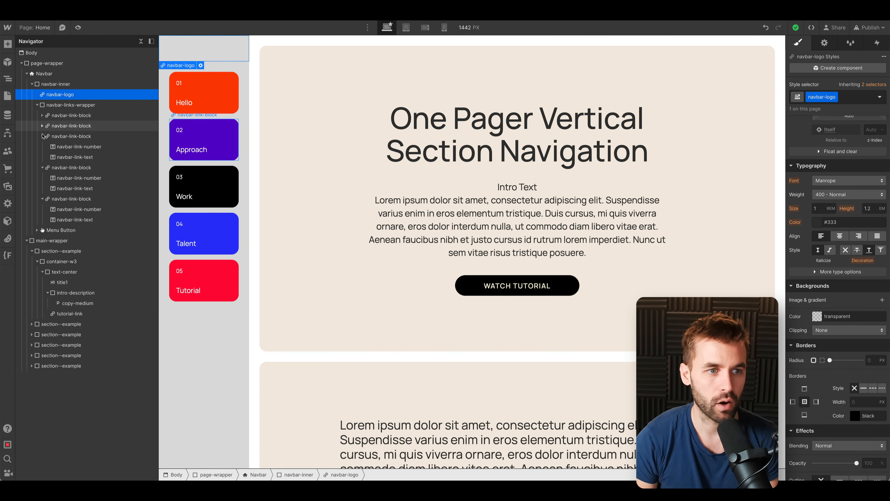
pyautogui.click(42, 136)
pyautogui.click(42, 147)
pyautogui.click(42, 158)
pyautogui.click(65, 115)
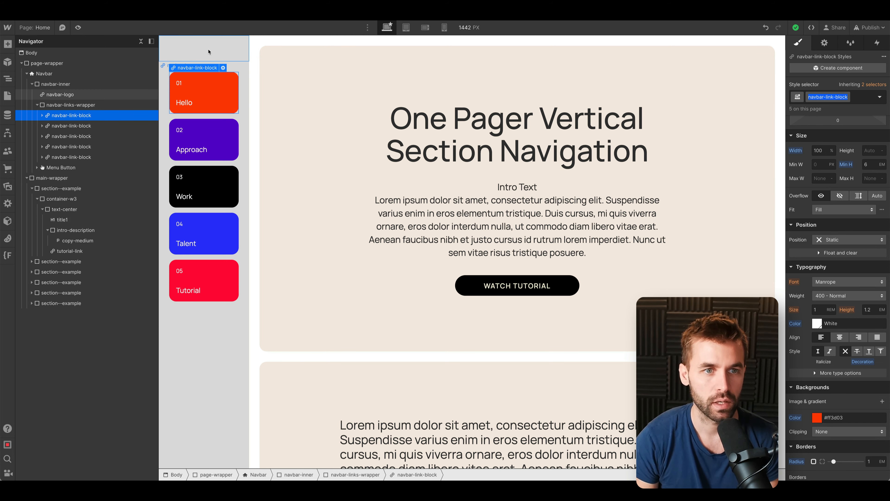
# - Insert a div block inside navbar-logo and give it the class navbar-link-block
pyautogui.click(106, 94)
pyautogui.hotkey('ctrl', 'k')
pyautogui.write('div')
pyautogui.press('Return')
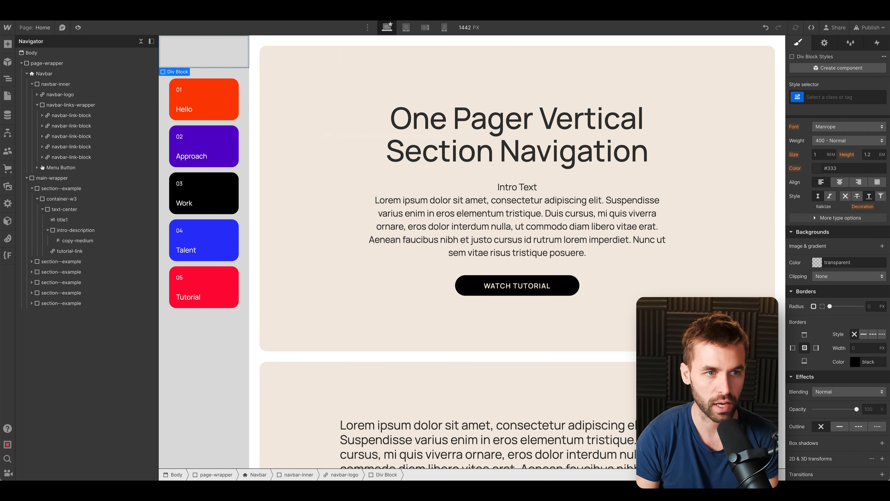
pyautogui.hotkey('ctrl', 'Return')
pyautogui.write('navbar-link-block')
pyautogui.press('Return')
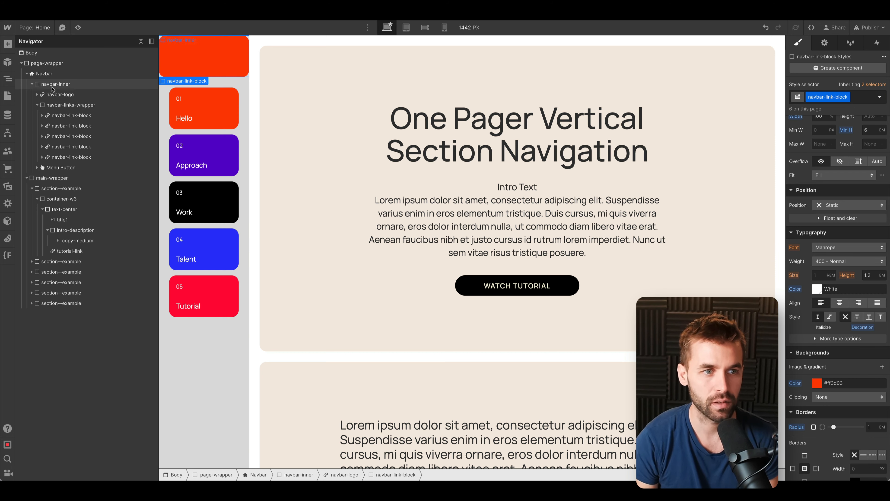
# - Remove the padding on all four sides of navbar-links-wrapper
pyautogui.click(37, 94)
pyautogui.click(60, 95)
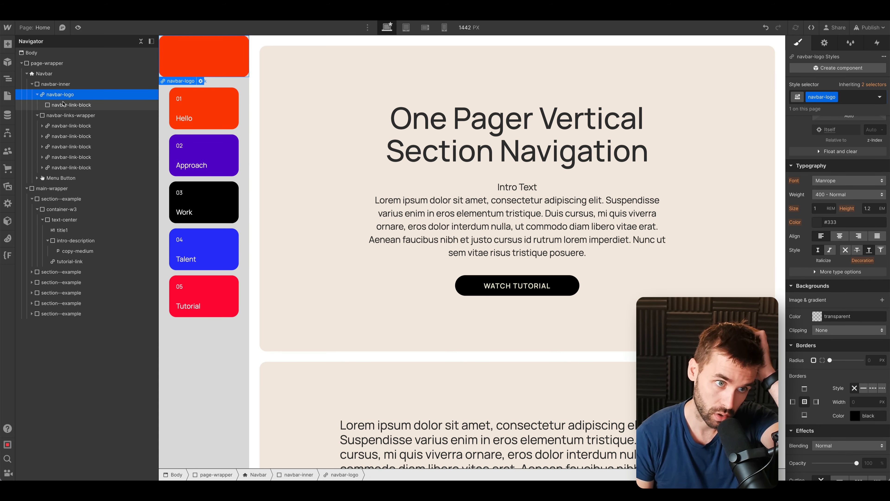
pyautogui.click(59, 85)
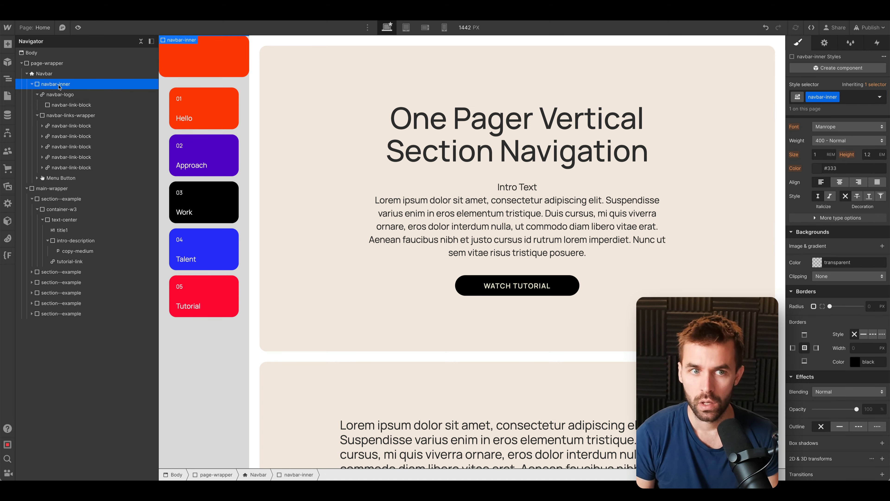
pyautogui.click(57, 114)
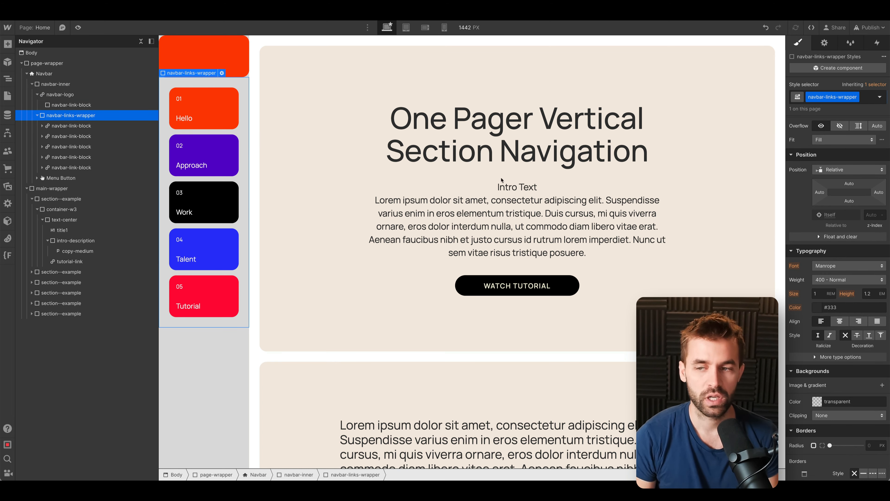
pyautogui.scroll(5, 841, 189)
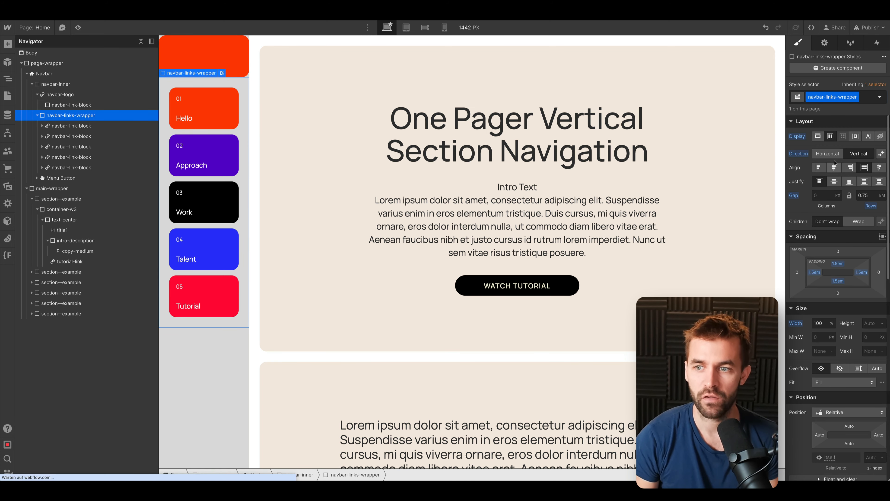
pyautogui.keyDown('alt'); pyautogui.click(838, 264); pyautogui.keyUp('alt')
pyautogui.keyDown('alt'); pyautogui.click(838, 281); pyautogui.keyUp('alt')
pyautogui.keyDown('alt'); pyautogui.click(860, 273); pyautogui.keyUp('alt')
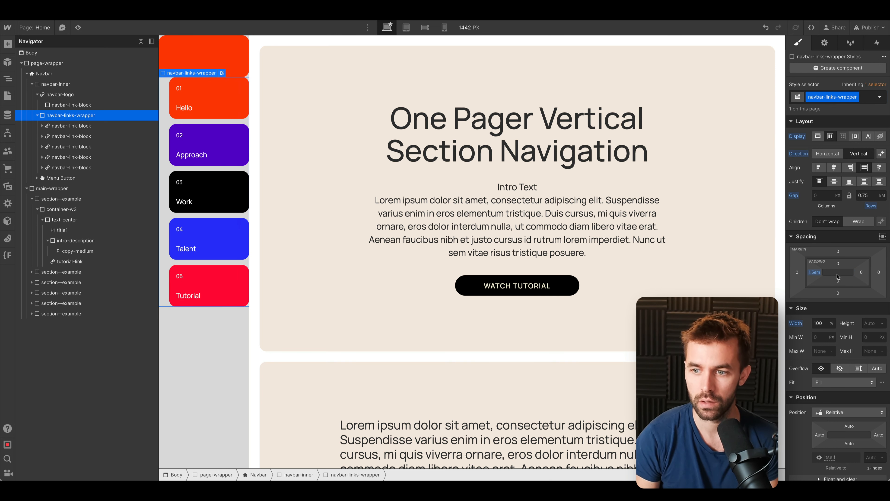
pyautogui.keyDown('alt'); pyautogui.click(815, 272); pyautogui.keyUp('alt')
# - Set the padding of navbar-inner to 1.5em on all four sides
pyautogui.click(88, 87)
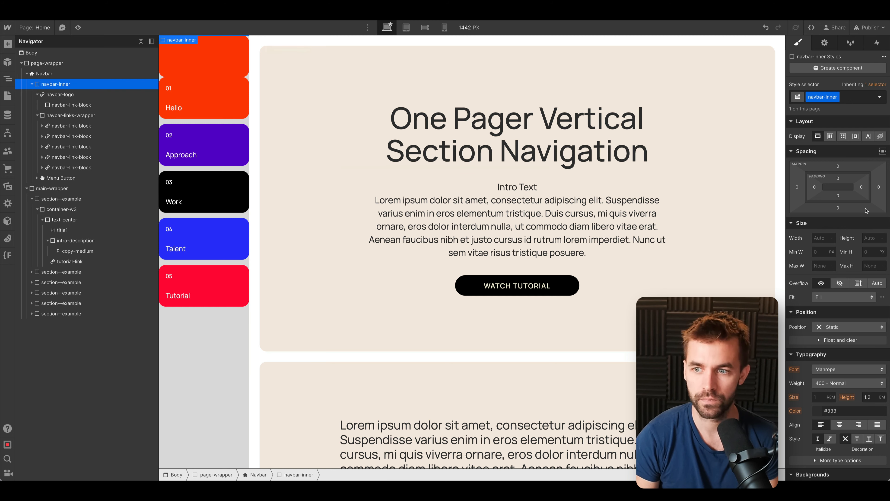
pyautogui.keyDown('shift'); pyautogui.click(838, 178); pyautogui.keyUp('shift')
pyautogui.write('1.1em')
pyautogui.press('Return')
pyautogui.scroll(-1, 838, 178)
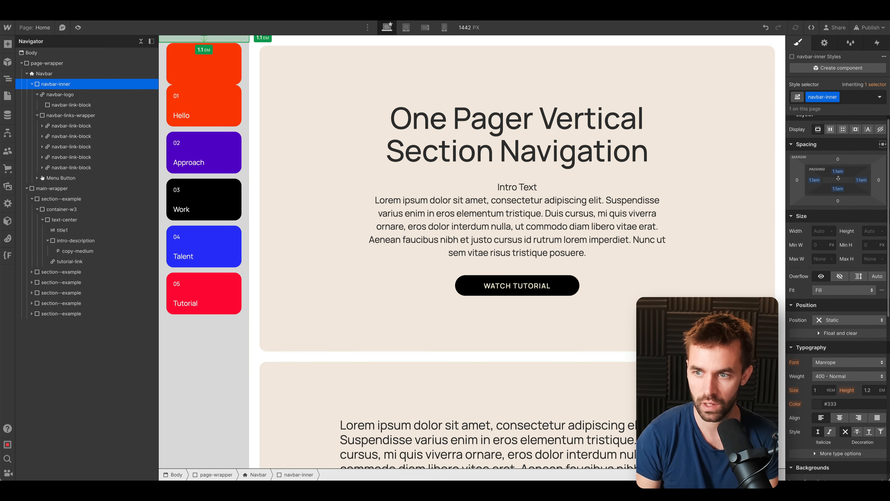
pyautogui.moveTo(838, 178); pyautogui.dragTo(838, 177)
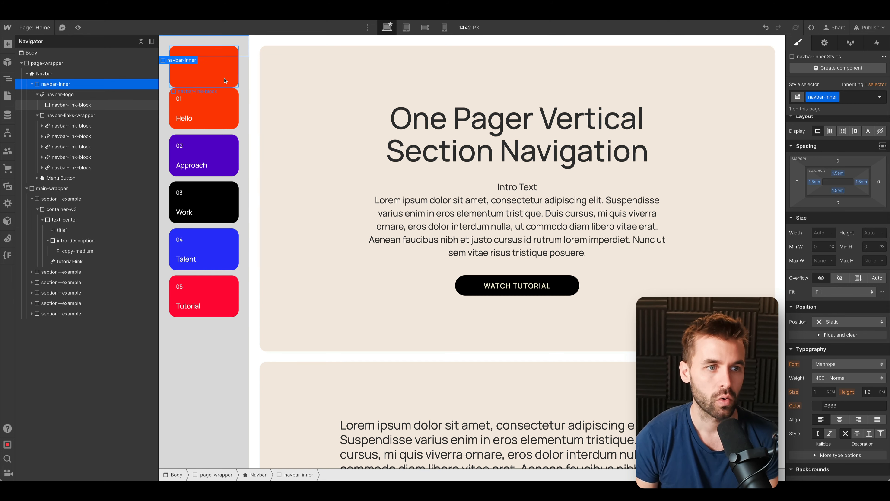
# - Set the bottom margin of navbar-logo to 0.75em
pyautogui.click(90, 95)
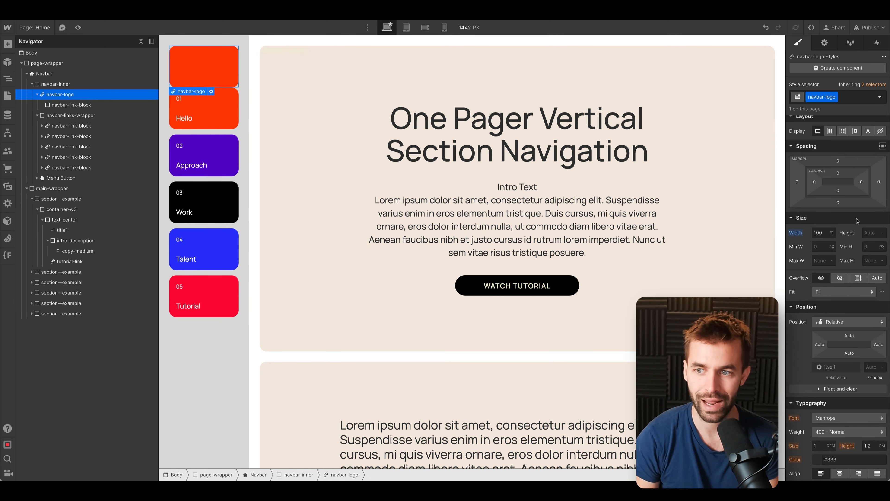
pyautogui.click(838, 203)
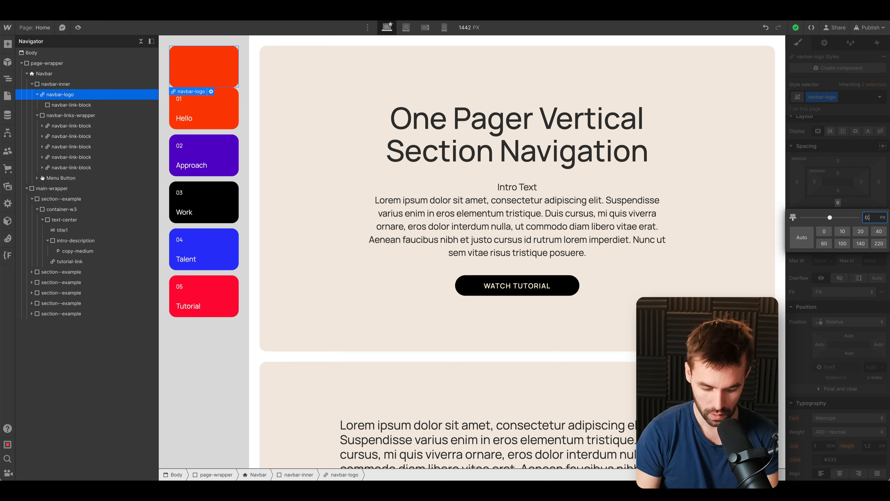
pyautogui.press('Return')
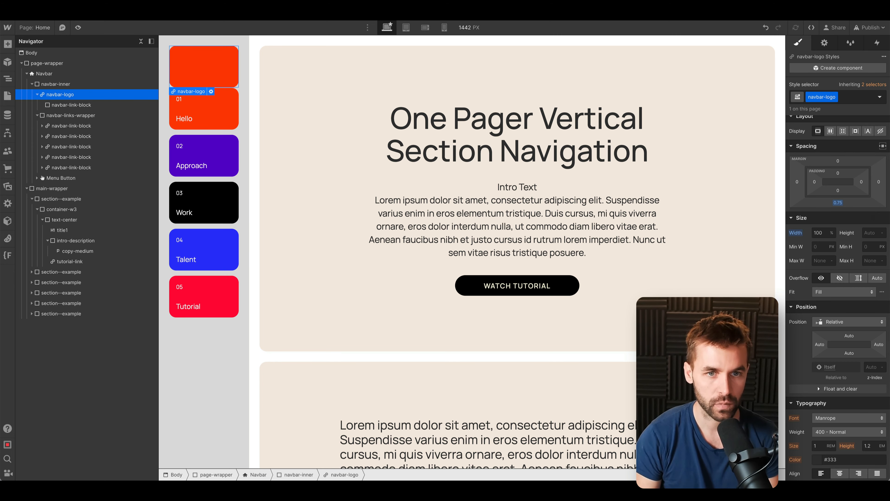
pyautogui.click(838, 203)
pyautogui.press('Return')
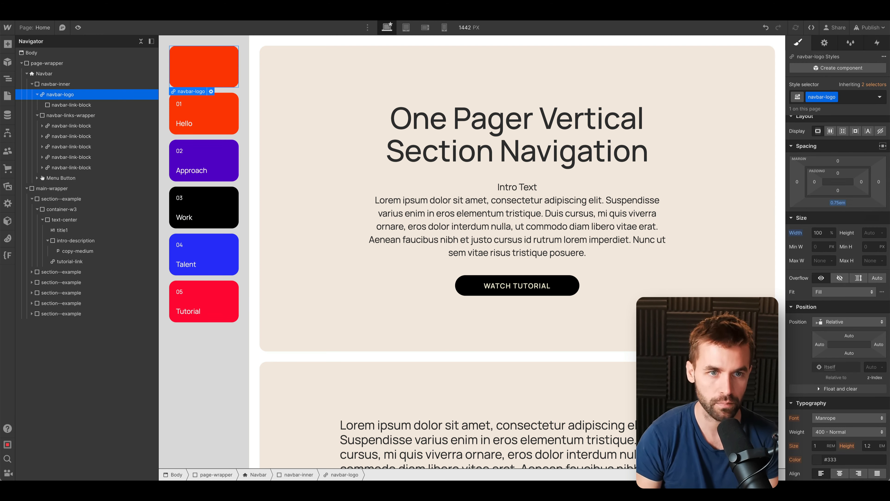
# - Add the combo class is-logo to the navbar-link-block div inside navbar-logo
pyautogui.click(192, 68)
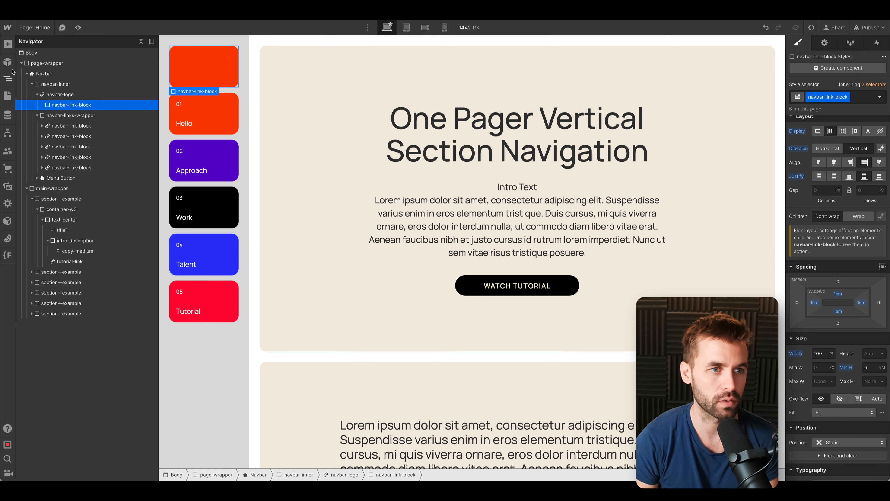
pyautogui.click(864, 98)
pyautogui.write('is-logo')
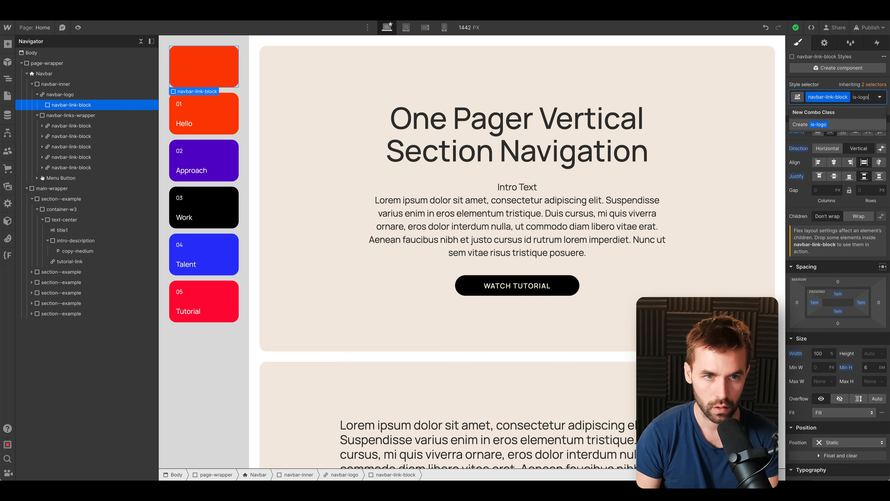
pyautogui.press('Return')
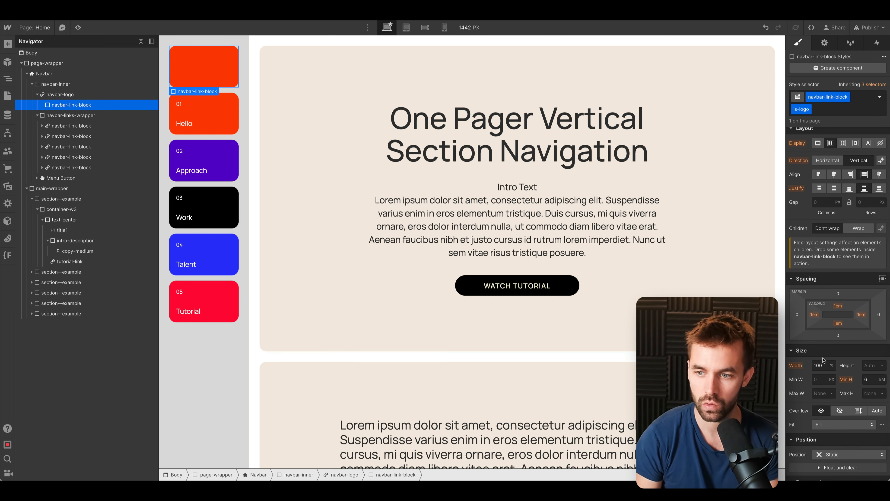
# - Set the is-logo block's background color to the White swatch
pyautogui.scroll(-10, 823, 360)
pyautogui.click(816, 195)
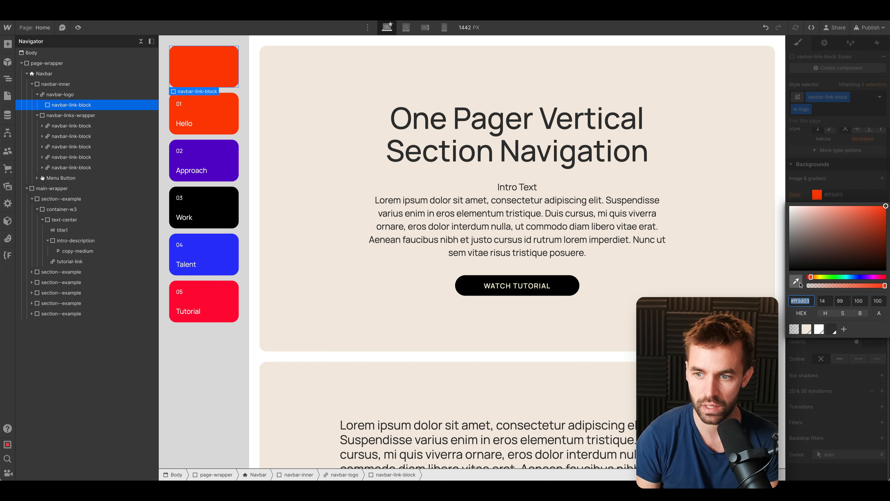
pyautogui.click(819, 329)
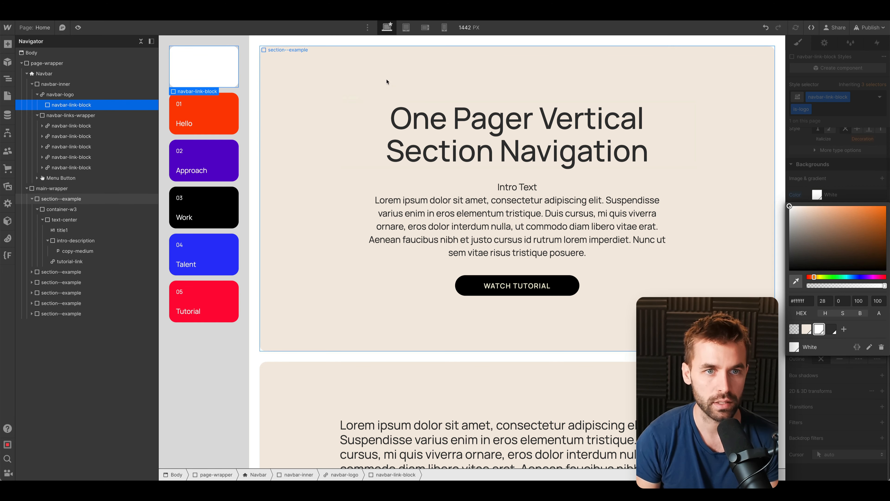
pyautogui.click(232, 40)
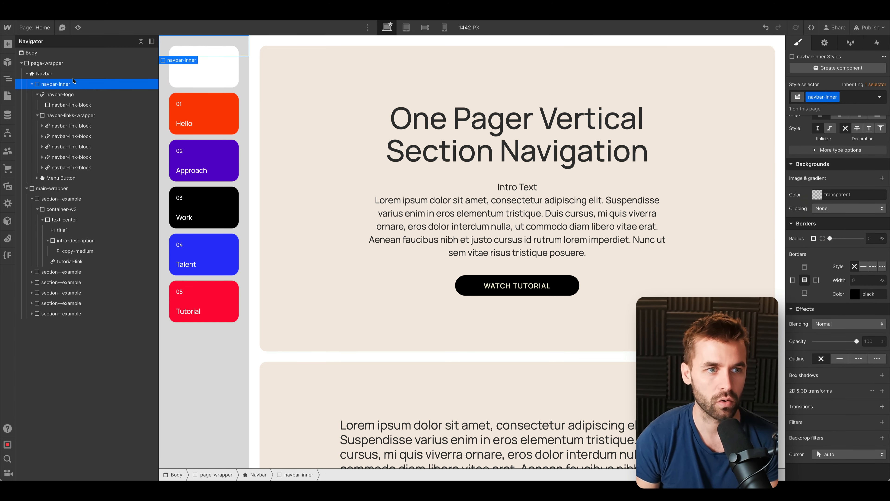
# - Set the background color of the Navbar to the Linen swatch
pyautogui.click(69, 74)
pyautogui.click(819, 197)
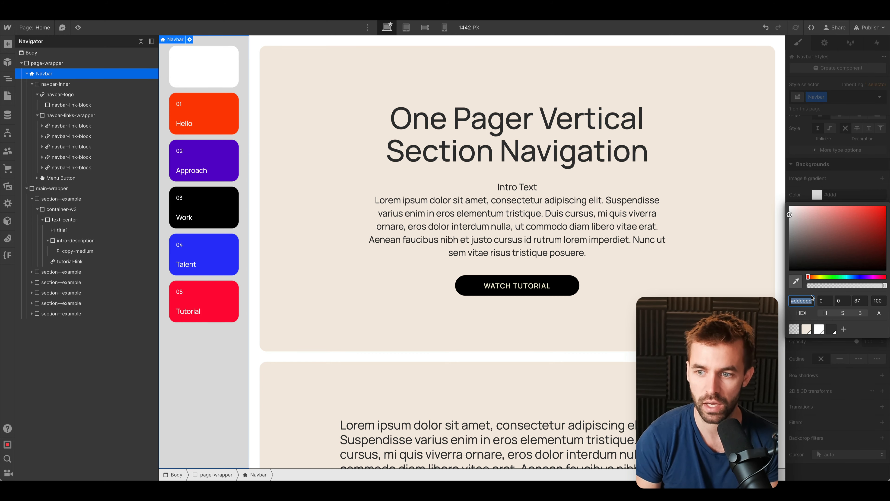
pyautogui.click(806, 328)
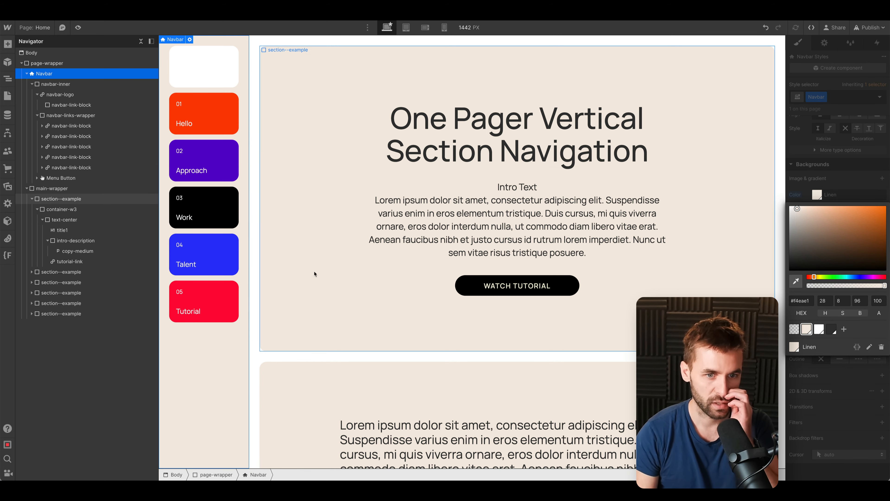
# - Insert the blue triangle Lottie animation from the assets into the logo's navbar-link-block
pyautogui.click(203, 67)
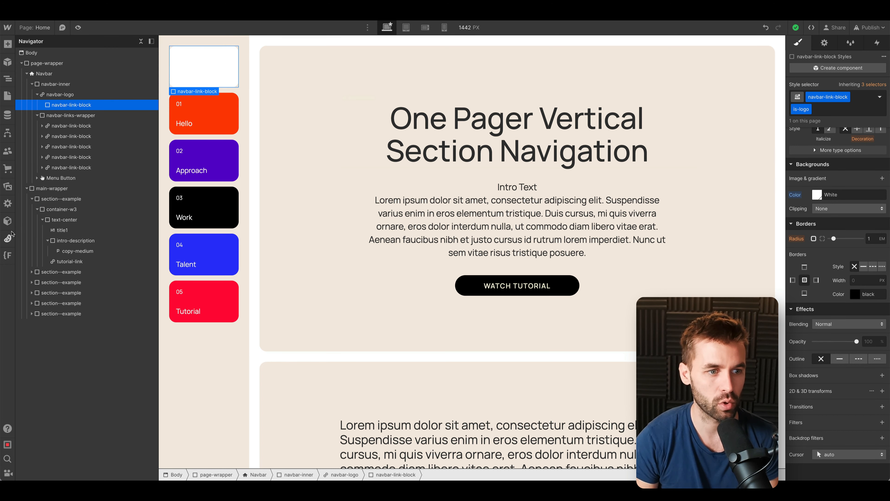
pyautogui.click(8, 186)
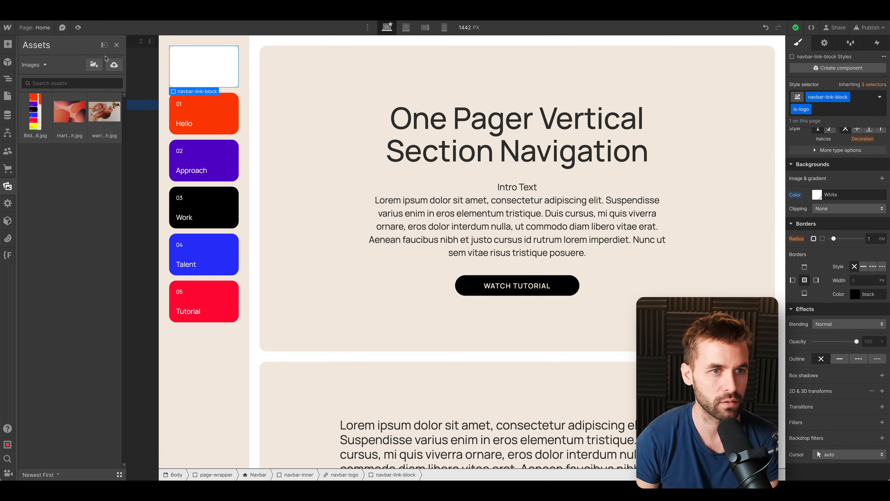
pyautogui.click(106, 58)
pyautogui.click(68, 159)
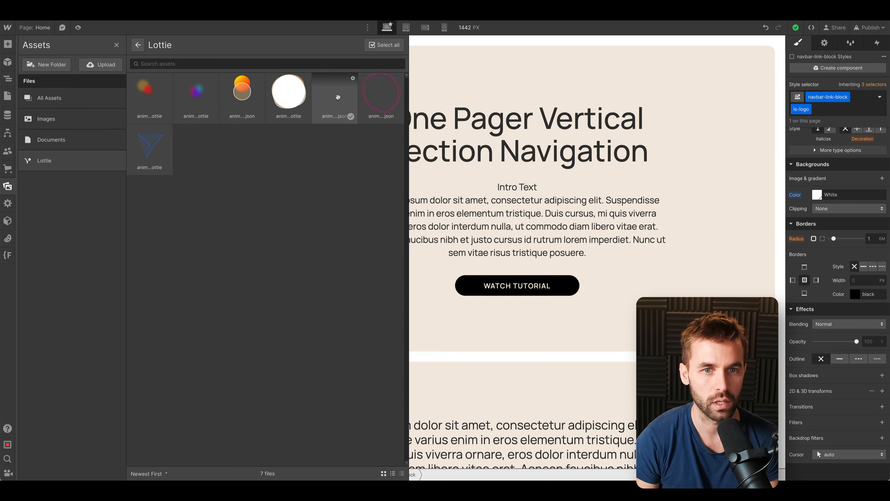
pyautogui.moveTo(151, 143)
pyautogui.mouseDown()
pyautogui.moveTo(154, 84)
pyautogui.moveTo(157, 105)
pyautogui.moveTo(119, 116)
pyautogui.mouseUp()
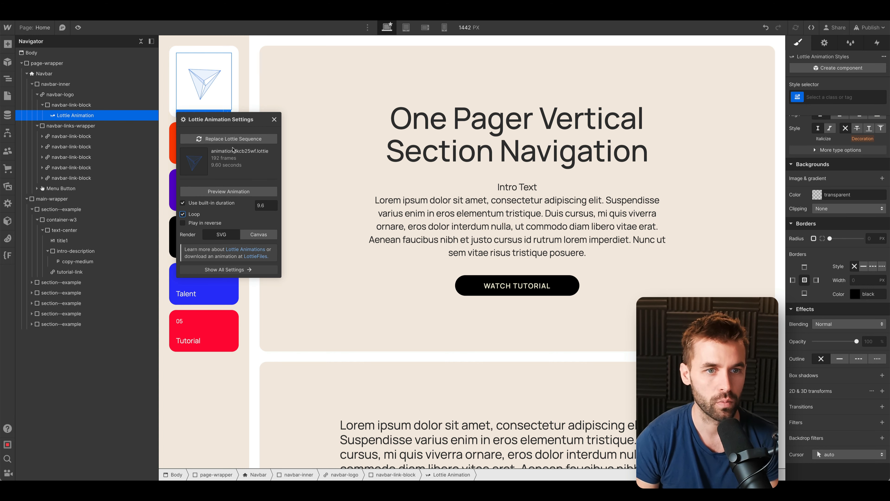
pyautogui.click(317, 89)
# - Set the is-logo block's top and bottom padding to 0.5em and preview the page
pyautogui.click(217, 85)
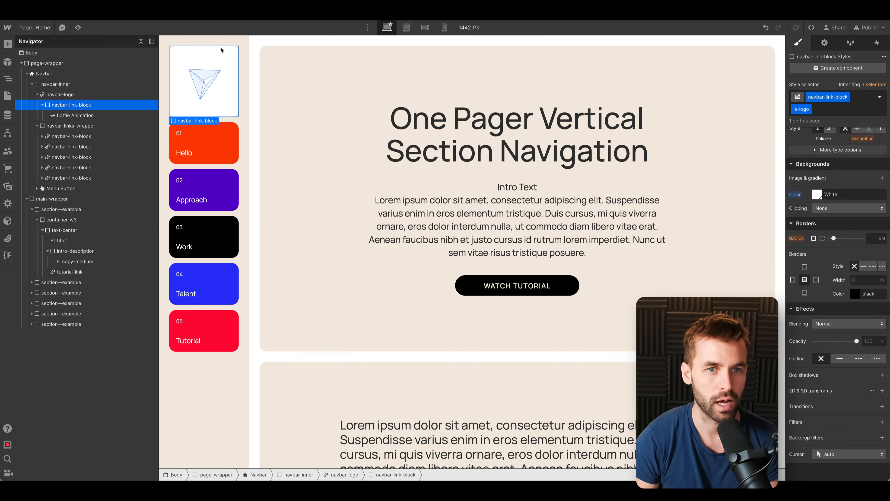
pyautogui.moveTo(839, 276); pyautogui.dragTo(838, 265)
pyautogui.click(78, 28)
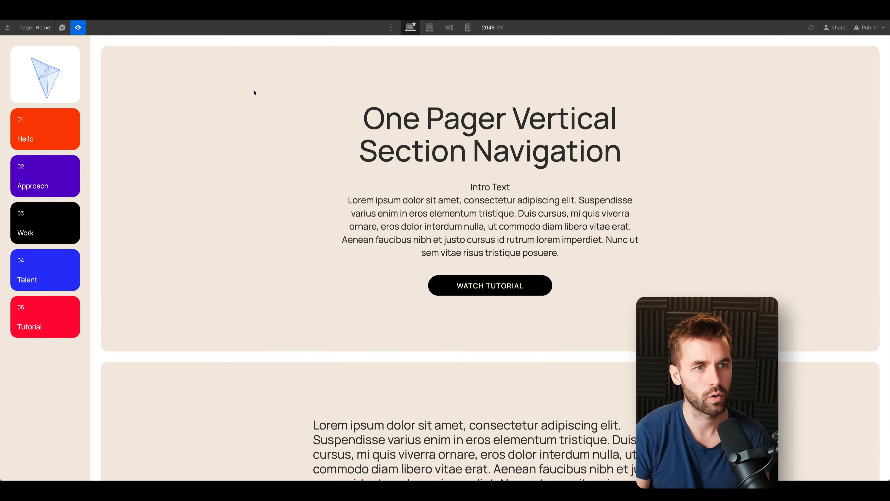
pyautogui.hotkey('ctrl', 'shift', 'p')
pyautogui.moveTo(835, 278); pyautogui.dragTo(837, 278)
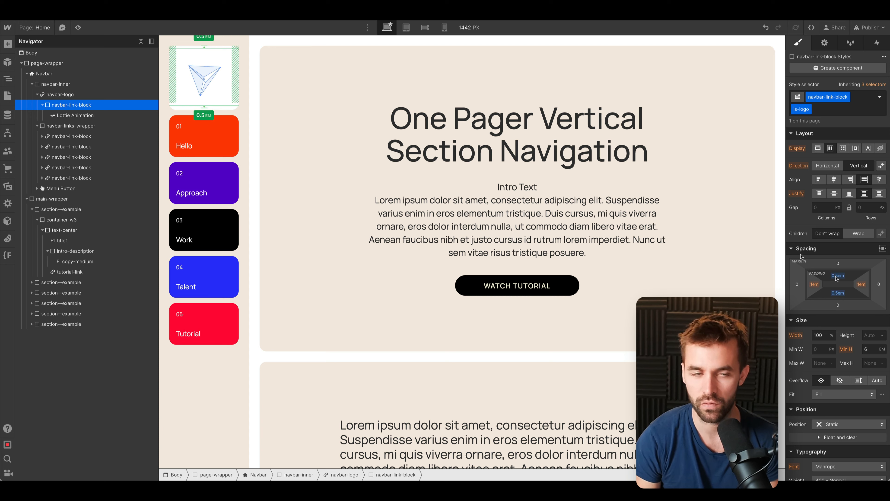
pyautogui.hotkey('ctrl', 'shift', 'p')
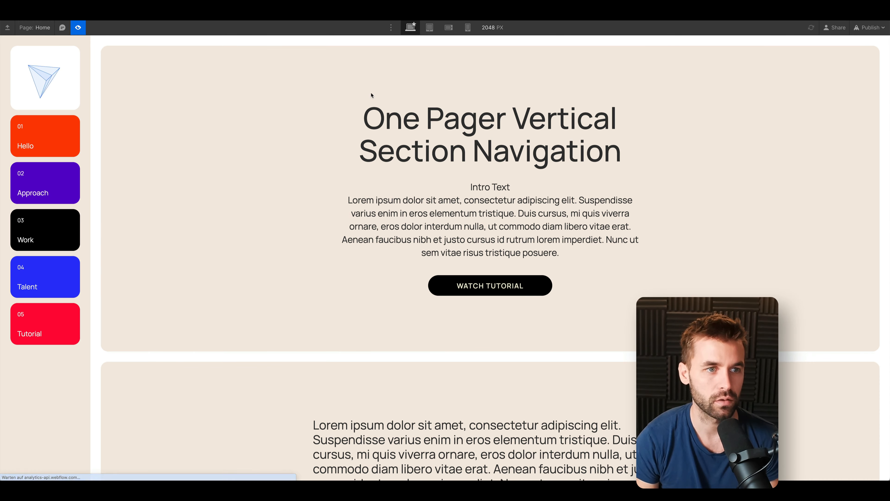
pyautogui.hotkey('ctrl', 'shift', 'p')
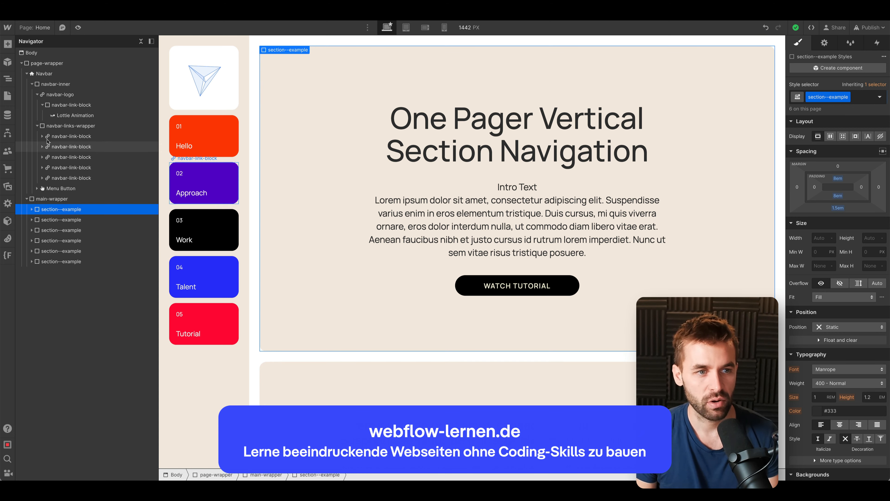
# - Check the in-page linking IDs of the first three section--example blocks in the main-wrapper
pyautogui.click(38, 126)
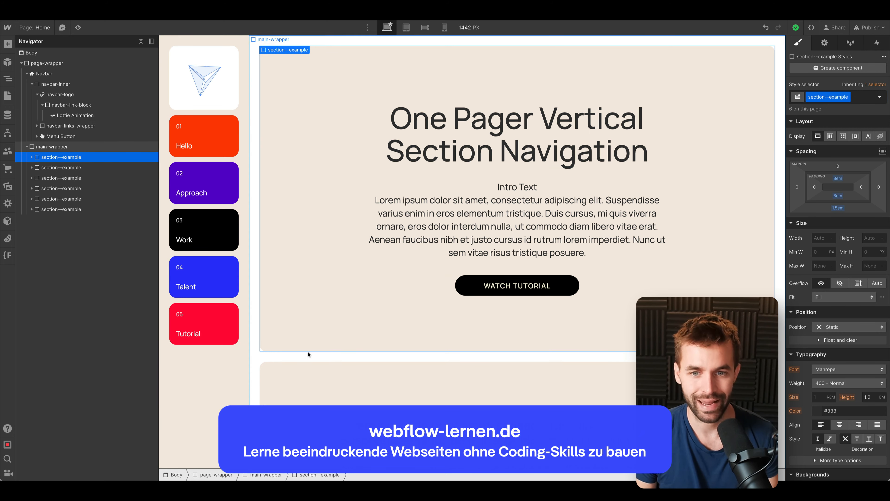
pyautogui.scroll(-1, 308, 353)
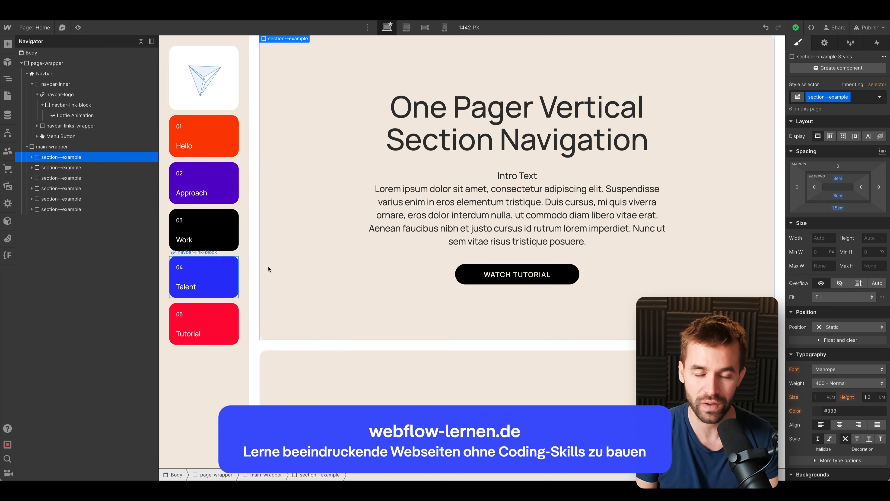
pyautogui.click(819, 46)
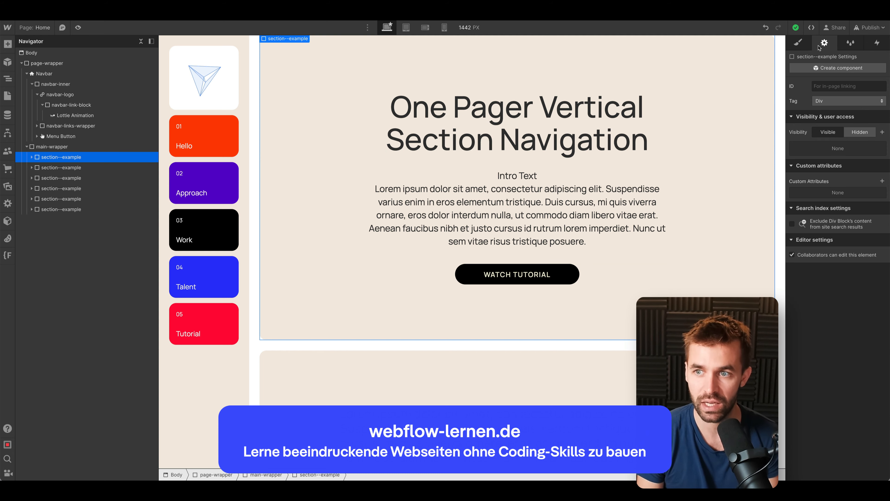
pyautogui.click(82, 170)
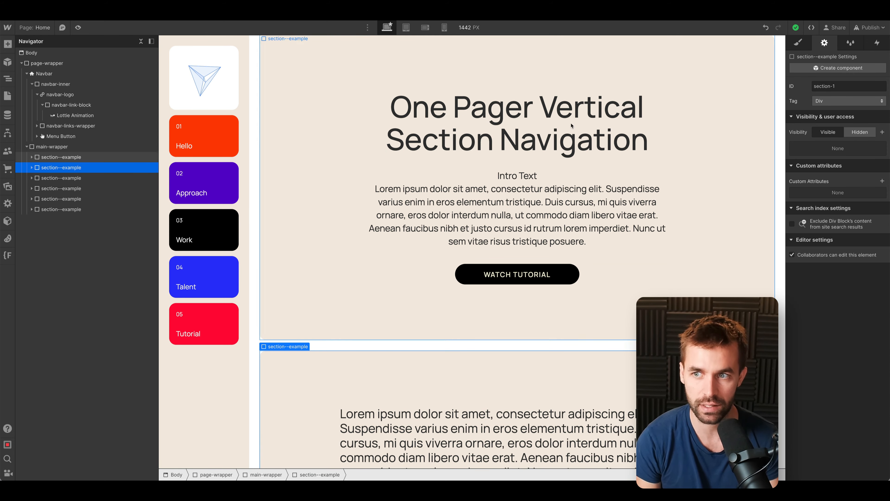
pyautogui.click(107, 178)
pyautogui.click(96, 171)
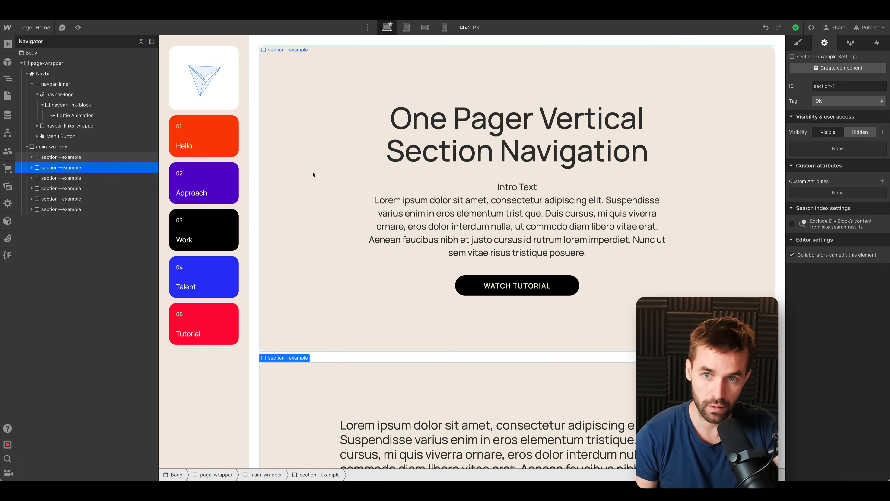
pyautogui.click(100, 159)
pyautogui.click(87, 177)
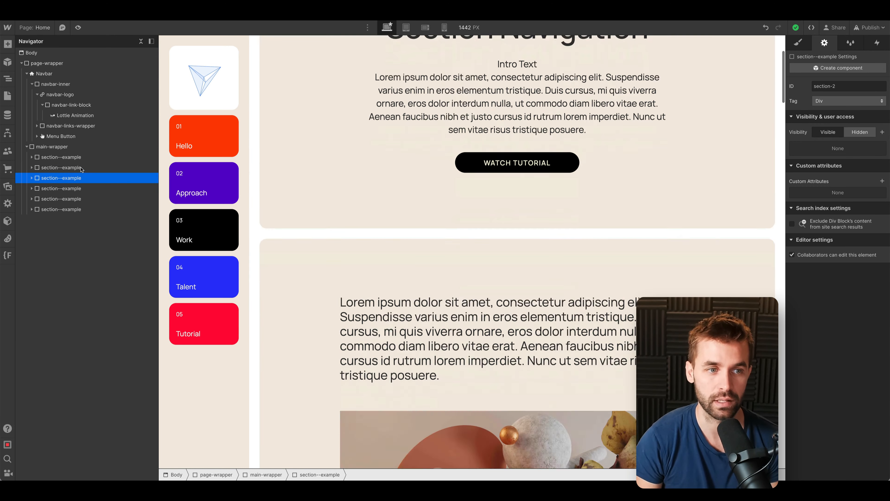
pyautogui.click(80, 168)
pyautogui.click(80, 158)
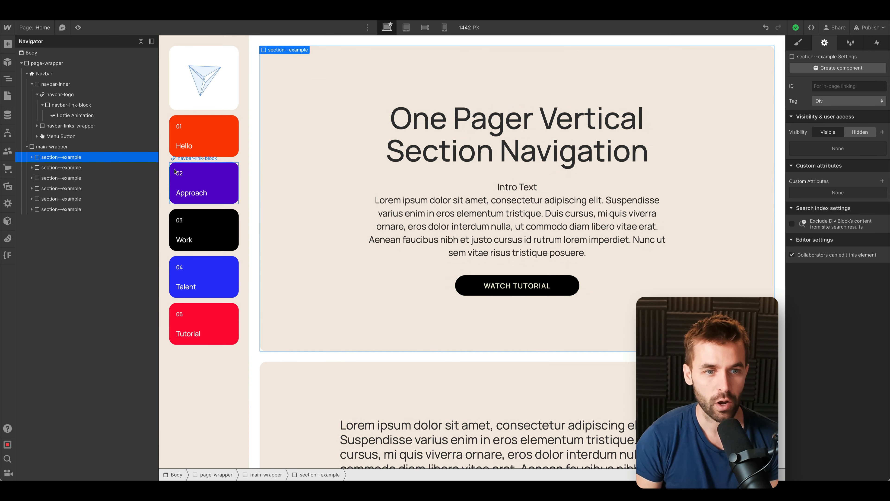
# - Link the Approach card in the navigation to the page section section-2
pyautogui.click(174, 171)
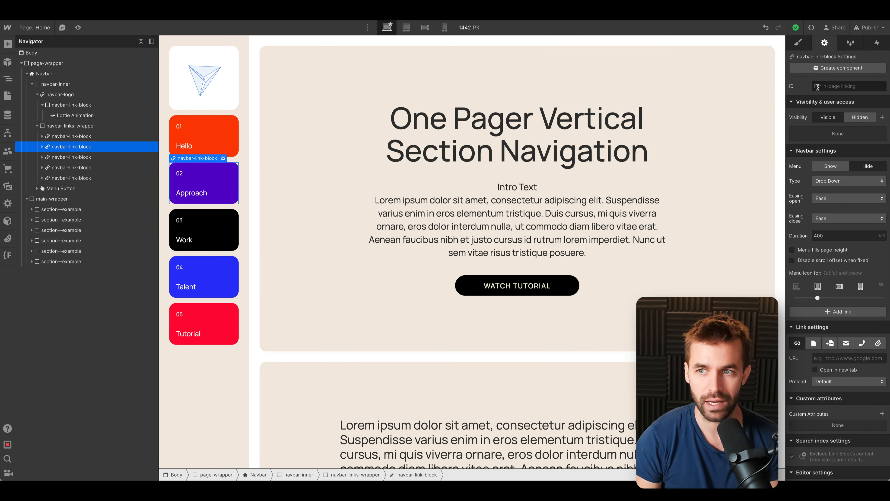
pyautogui.press('s')
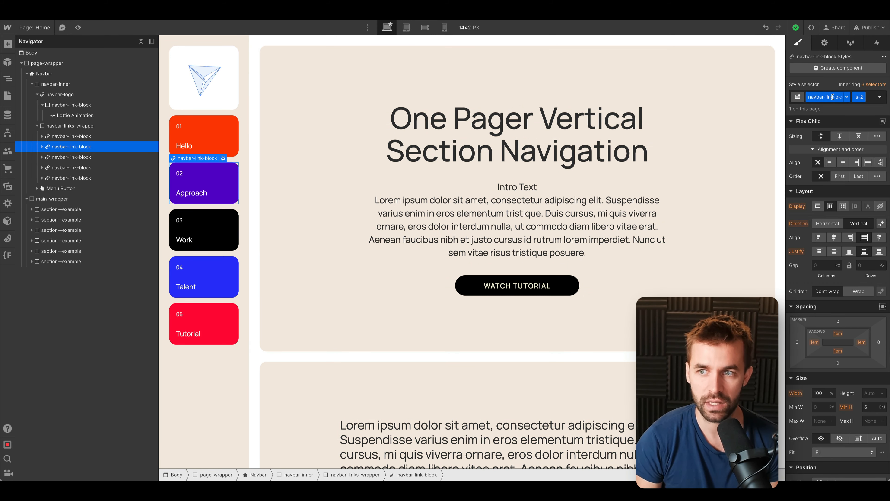
pyautogui.click(825, 43)
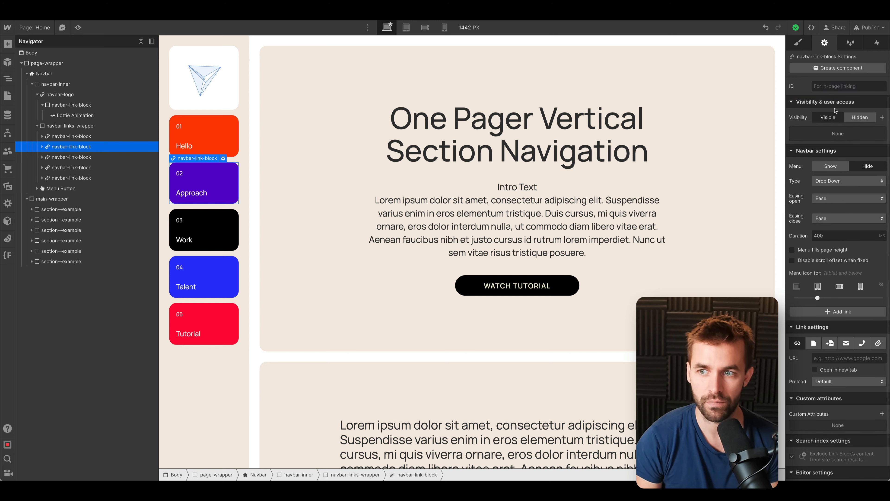
pyautogui.click(830, 342)
pyautogui.click(849, 358)
pyautogui.click(846, 374)
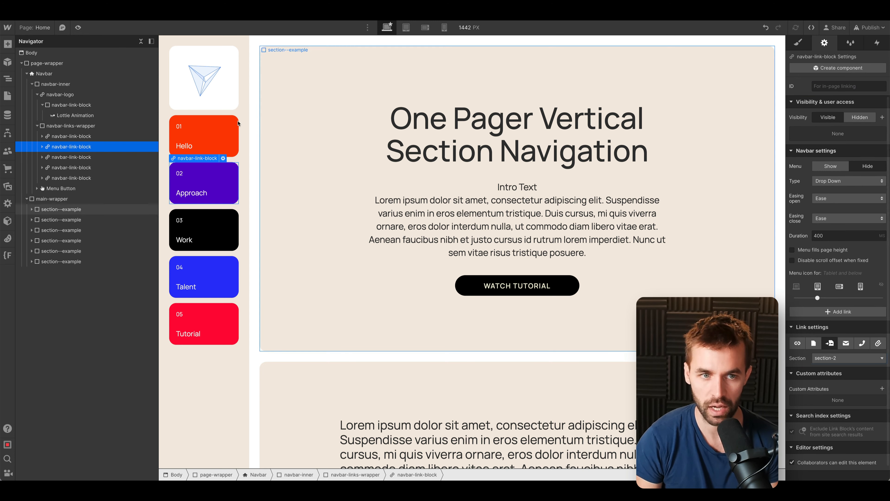
# - Preview the page and test the Approach card's link to its section
pyautogui.hotkey('ctrl', 'shift', 'p')
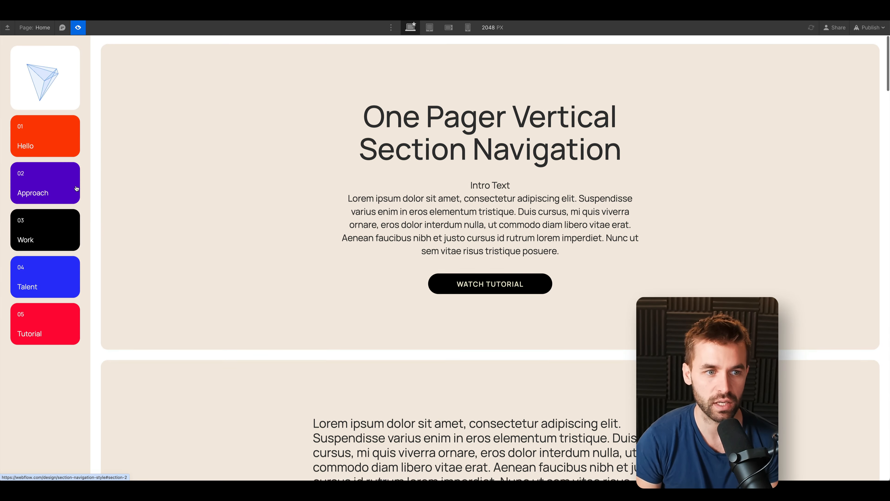
pyautogui.click(76, 188)
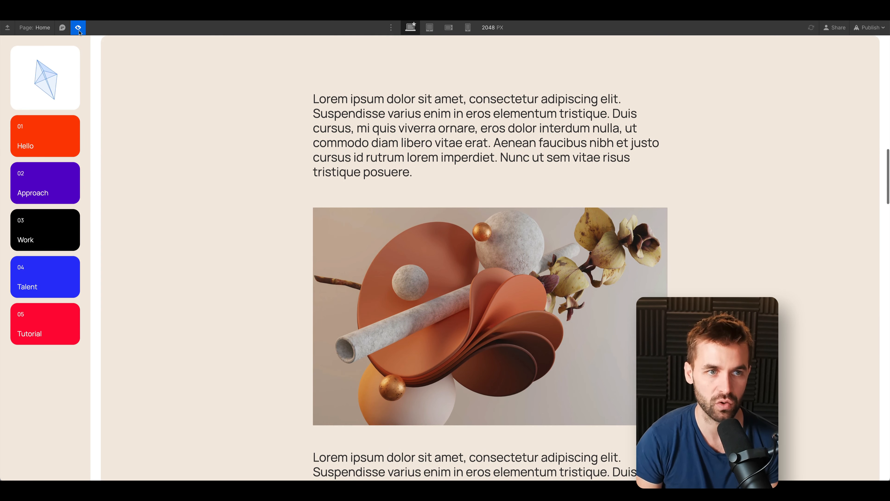
pyautogui.click(78, 27)
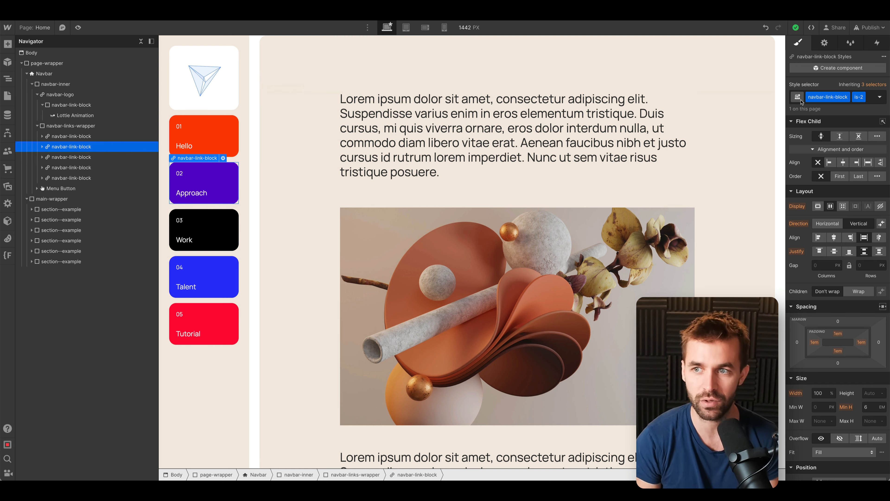
# - Remove the is-2 combo class from the Approach card and link the card to the Home page
pyautogui.press('super+Return')
pyautogui.press('BackSpace')
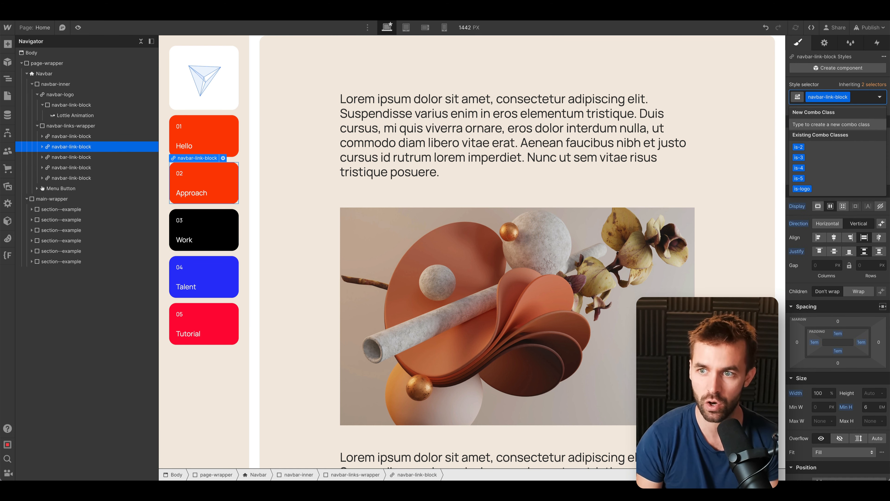
pyautogui.click(825, 44)
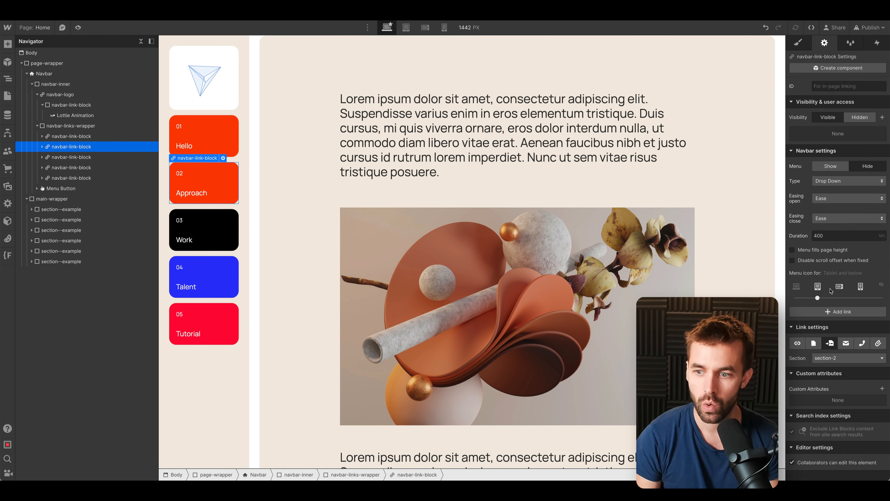
pyautogui.click(812, 344)
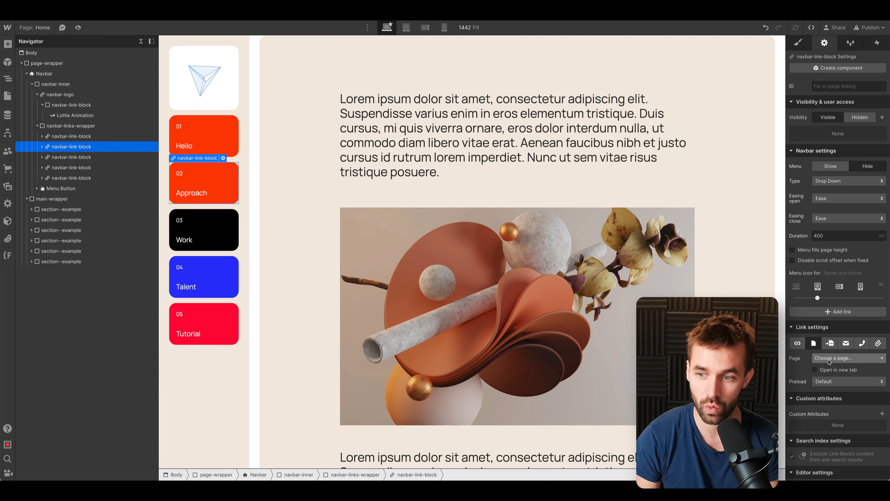
pyautogui.click(829, 359)
pyautogui.click(828, 377)
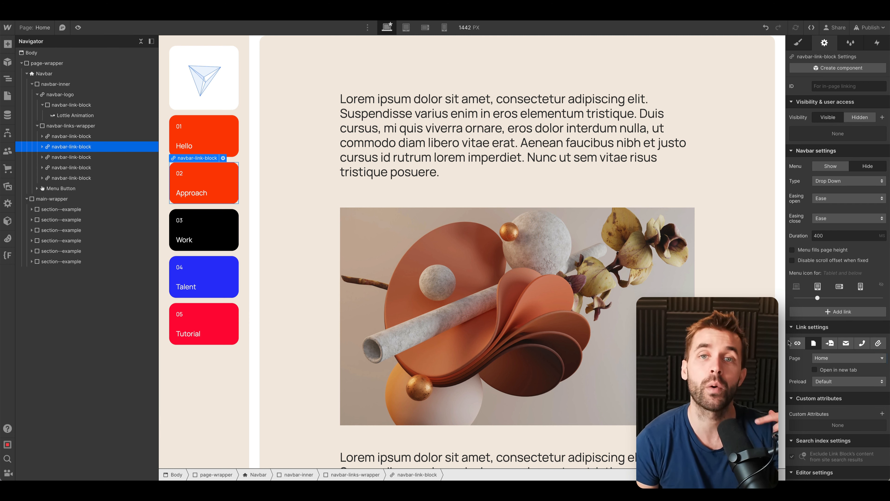
pyautogui.click(7, 95)
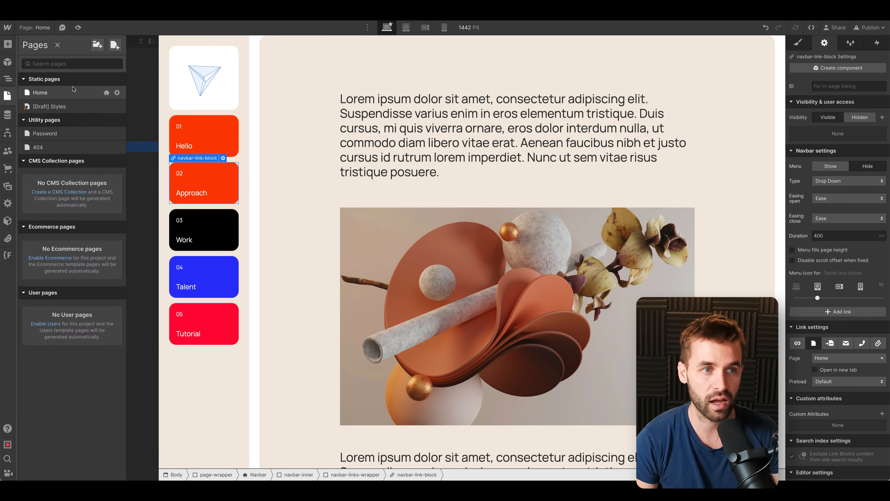
pyautogui.click(220, 165)
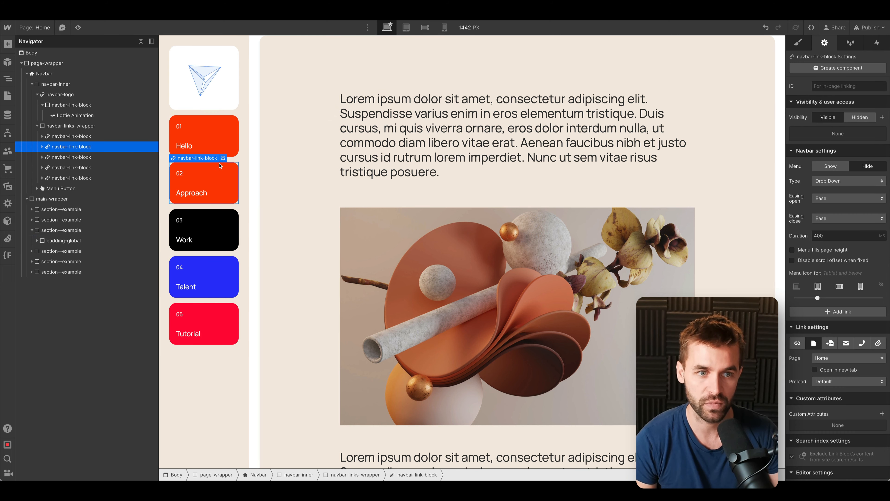
# - Set the minimum height of the navbar-link-block's Current state to 11em
pyautogui.click(799, 43)
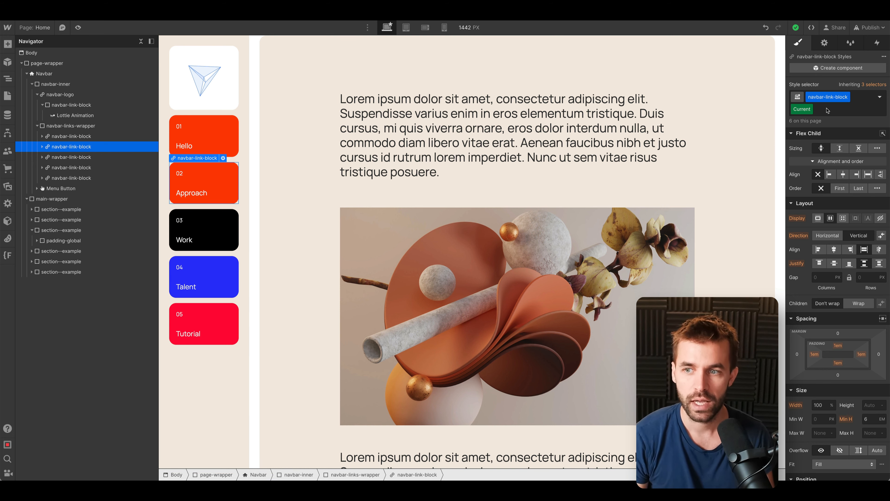
pyautogui.scroll(-3, 856, 184)
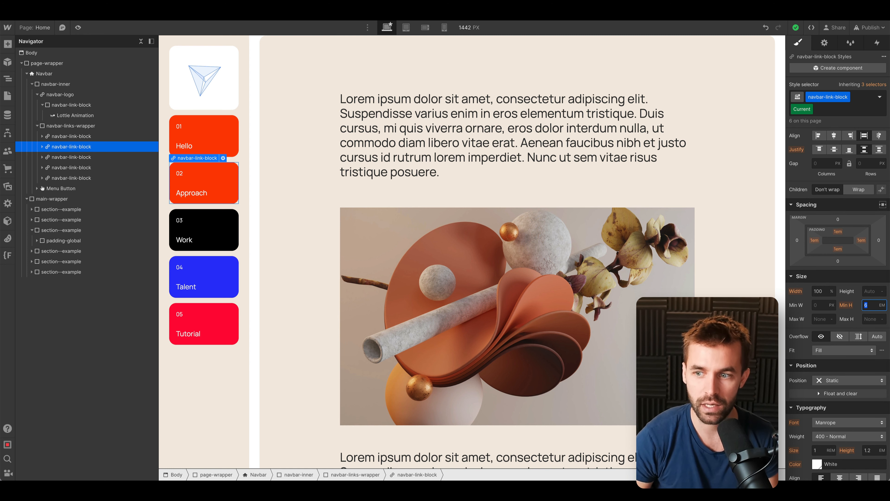
pyautogui.press('Up')
pyautogui.press('Up')
pyautogui.press('Up')
pyautogui.press('Up')
pyautogui.press('Up')
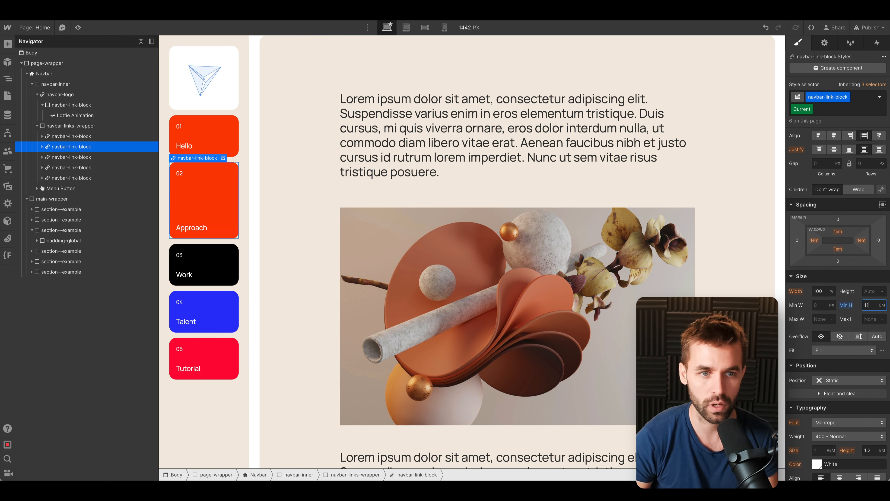
pyautogui.press('Down')
pyautogui.press('Up')
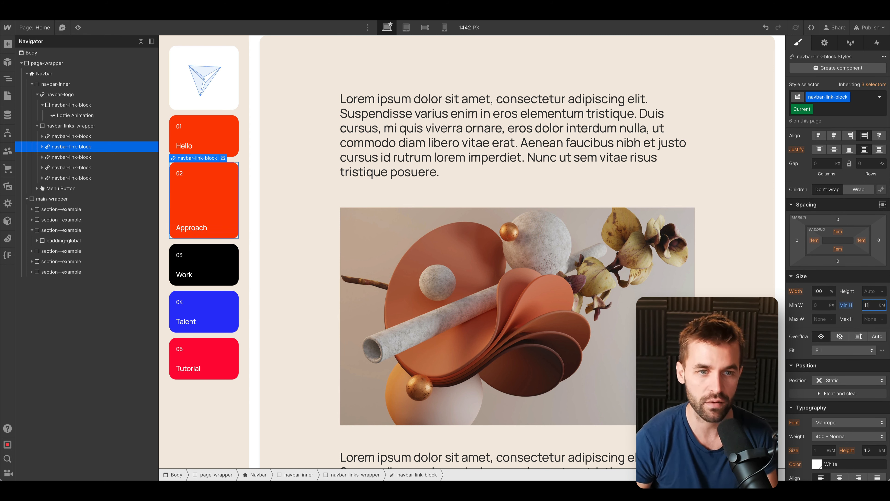
# - Raise the Current state's minimum height to 13em and add a 200 ms Min Height transition to the base navbar-link-block class
pyautogui.press('Up')
pyautogui.press('Up')
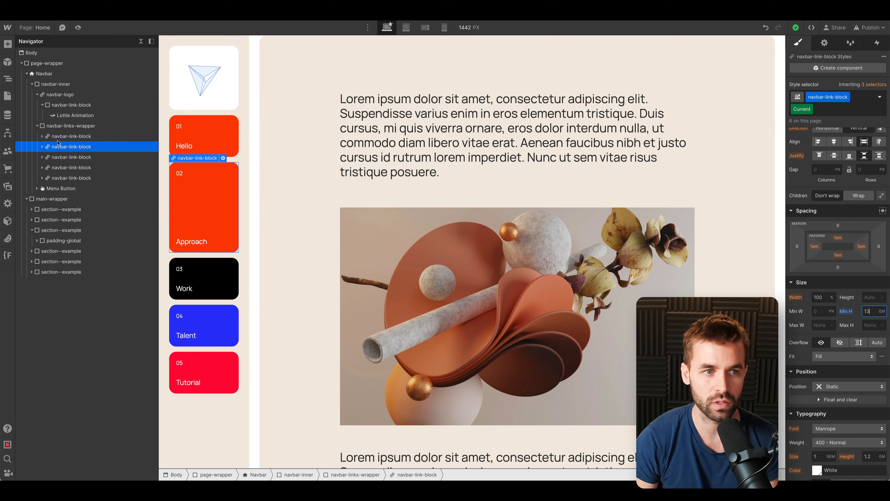
pyautogui.click(58, 139)
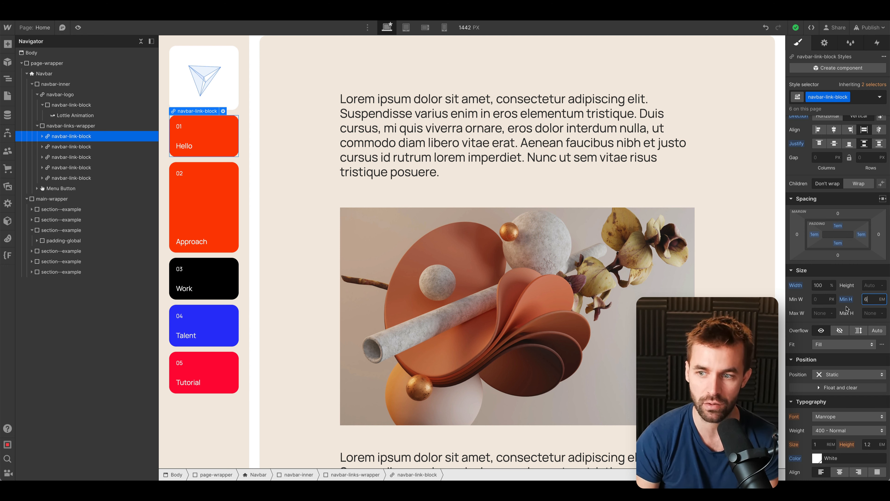
pyautogui.scroll(-10, 859, 335)
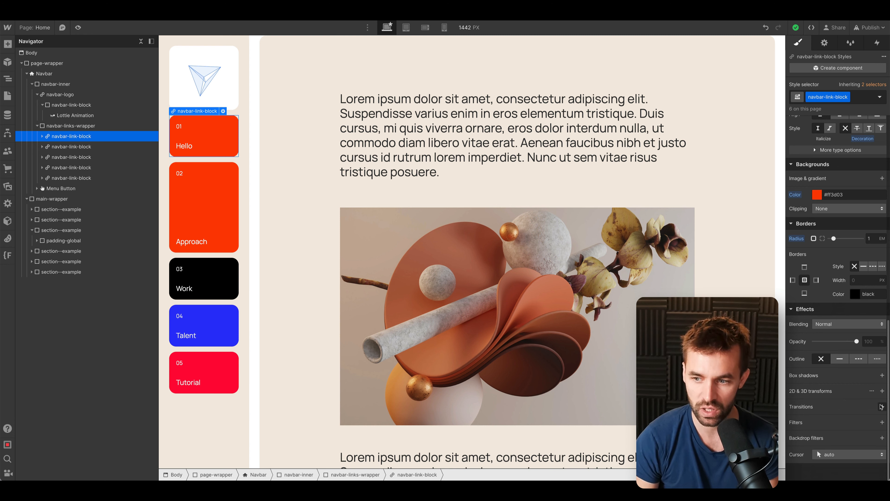
pyautogui.click(882, 406)
pyautogui.click(849, 435)
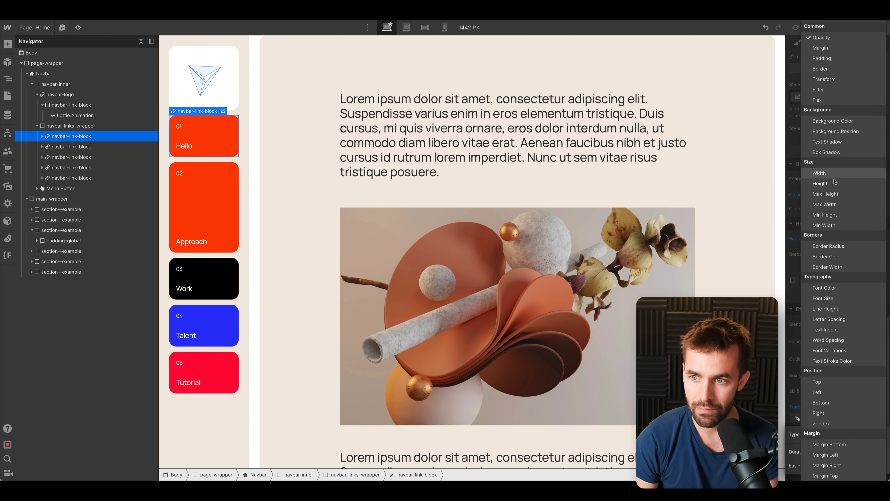
pyautogui.click(833, 216)
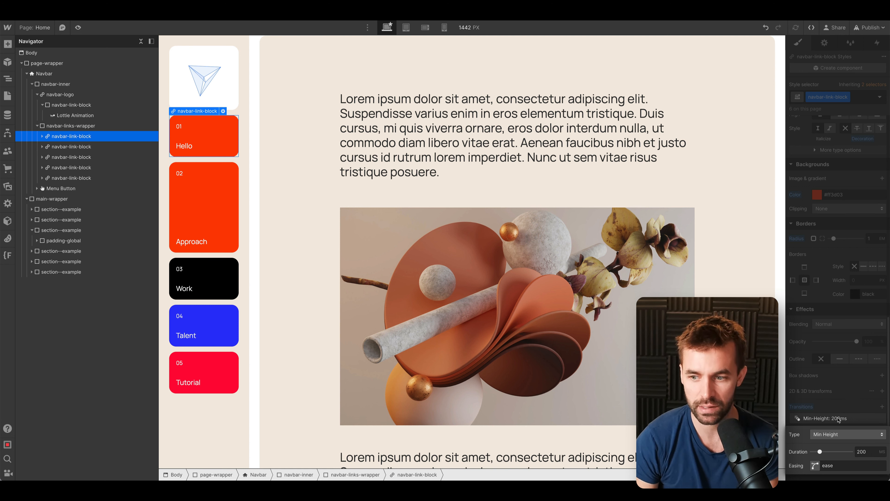
pyautogui.click(838, 419)
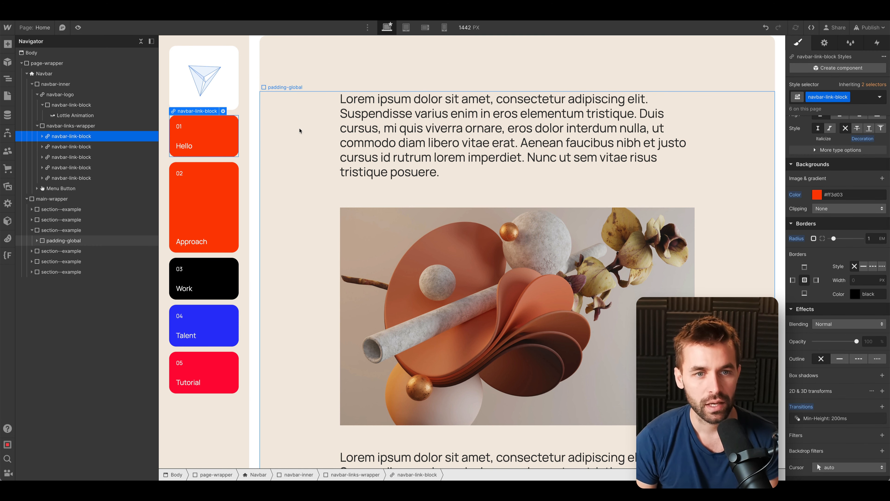
# - Link the Approach card to the page section section-2
pyautogui.click(224, 168)
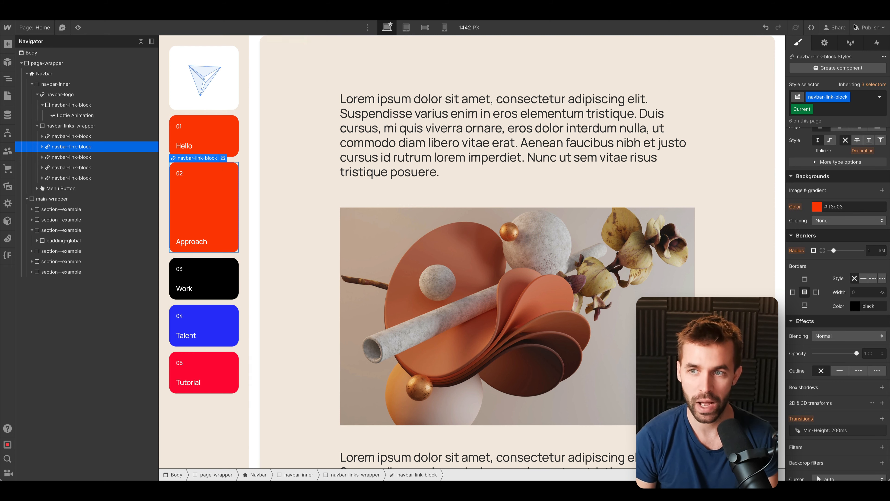
pyautogui.click(824, 42)
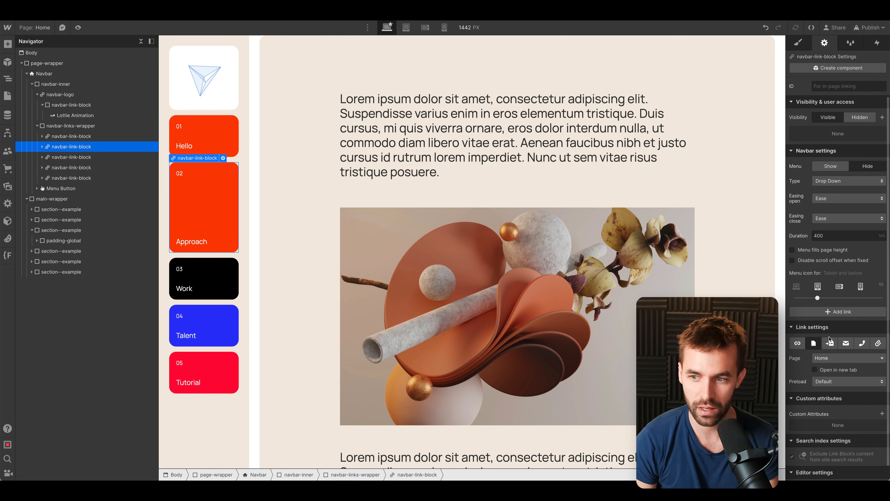
pyautogui.click(830, 342)
pyautogui.click(841, 358)
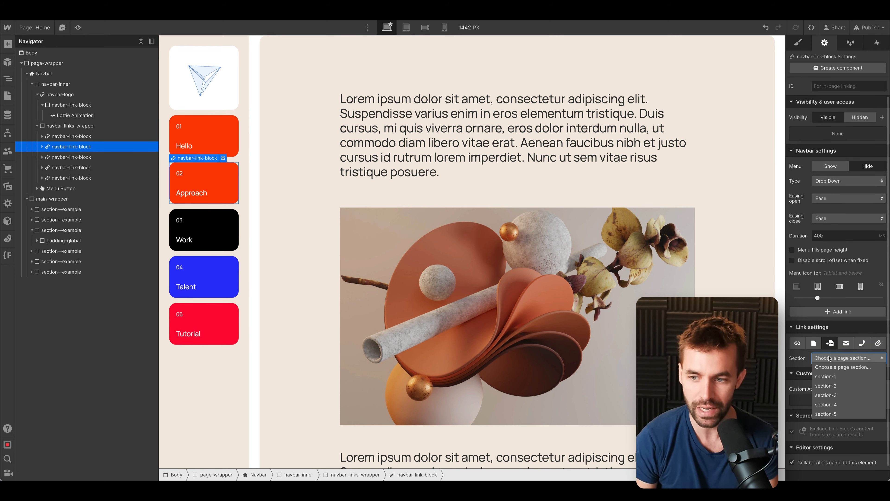
pyautogui.click(829, 384)
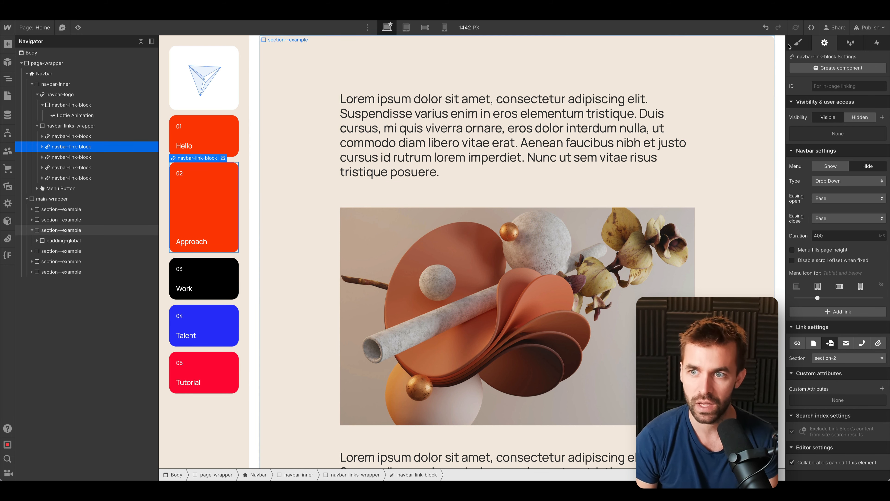
pyautogui.click(798, 43)
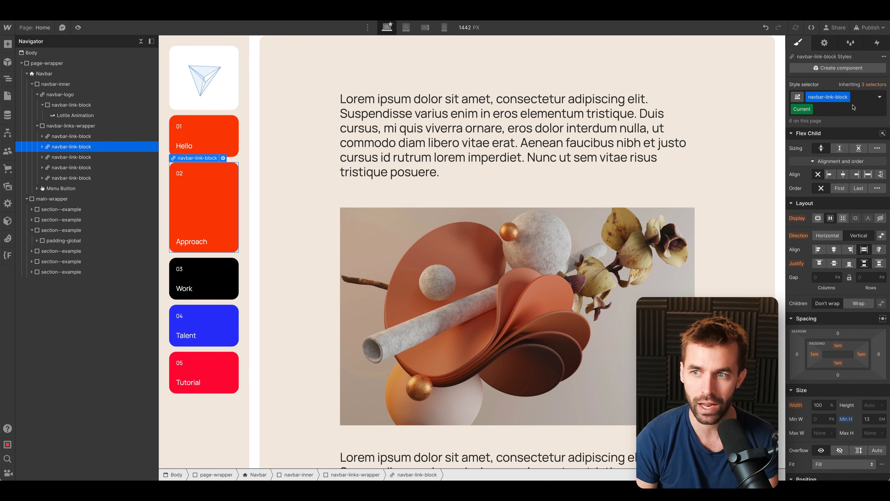
# - Link the Hello card to the page section section-1
pyautogui.click(85, 138)
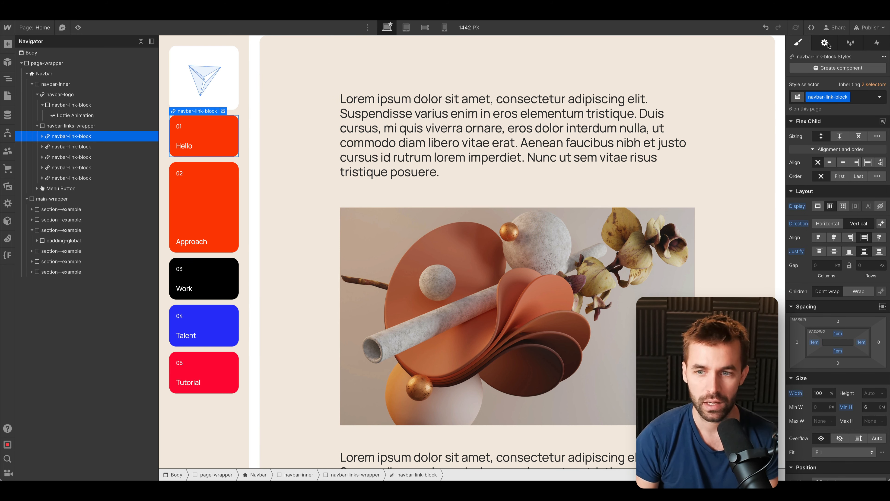
pyautogui.click(828, 44)
pyautogui.click(830, 343)
pyautogui.click(831, 357)
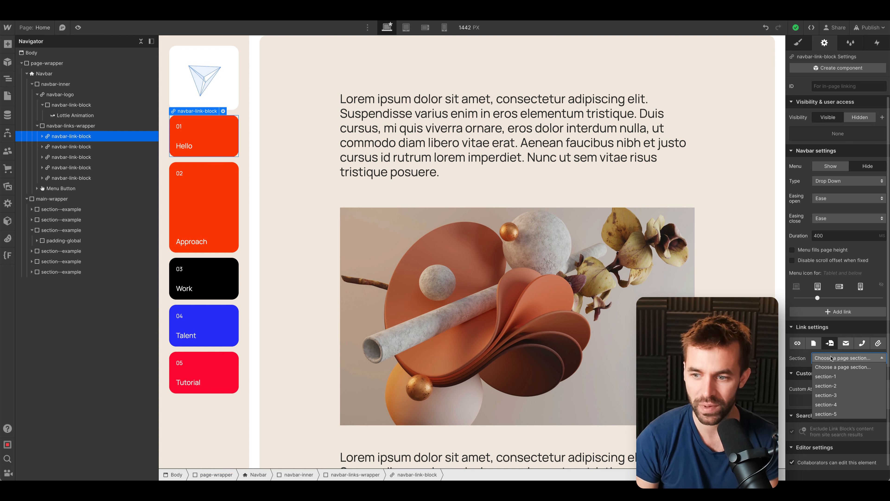
pyautogui.click(834, 376)
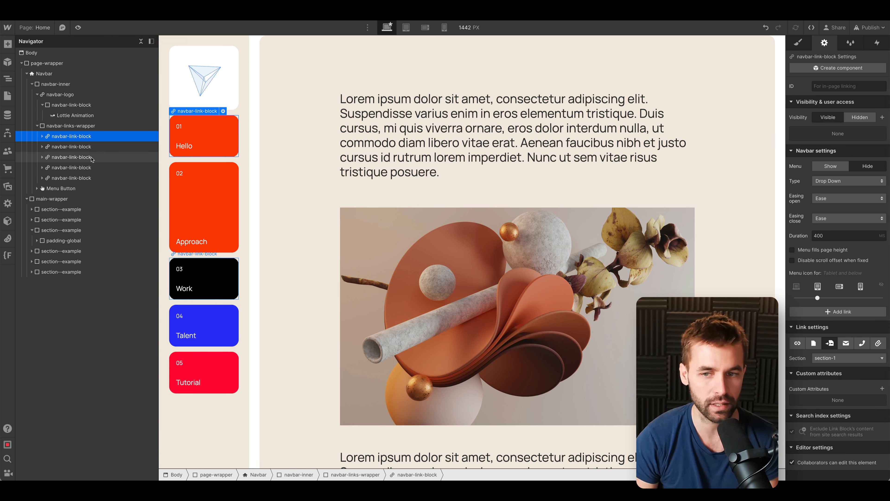
# - Link the Work card to the page section section-3 and switch the Talent card's link type to page section
pyautogui.click(92, 160)
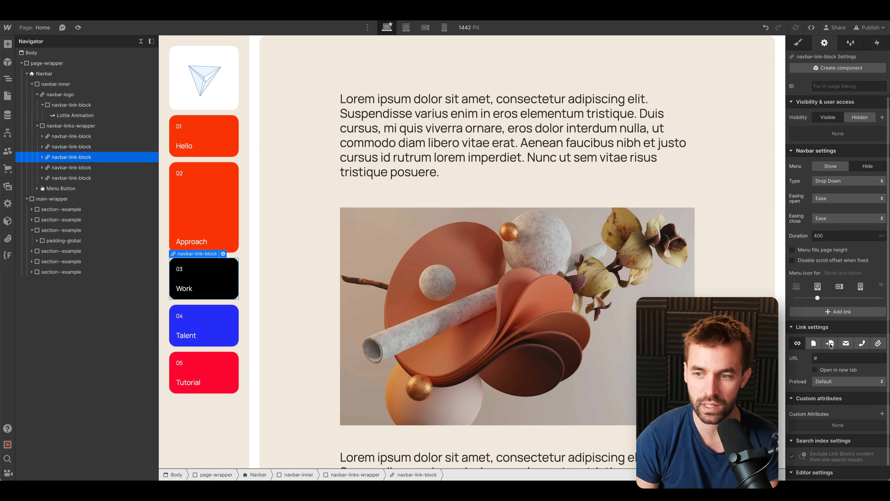
pyautogui.click(830, 343)
pyautogui.click(848, 357)
pyautogui.click(837, 395)
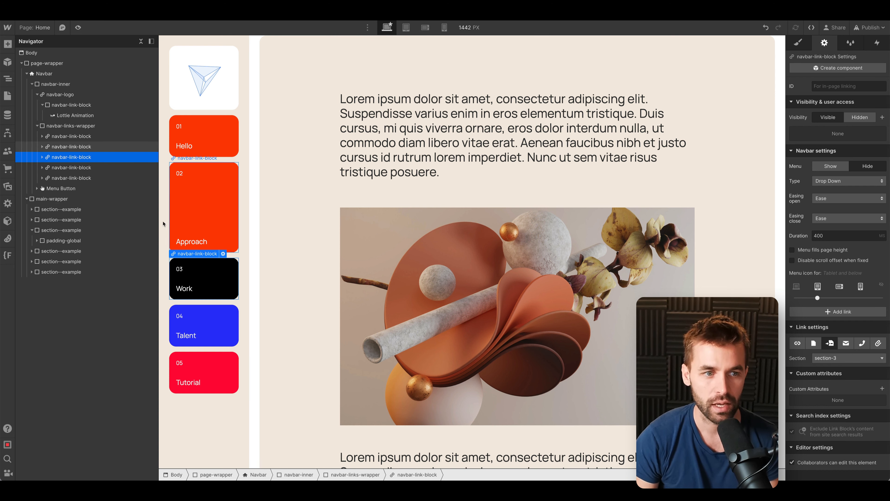
pyautogui.click(80, 168)
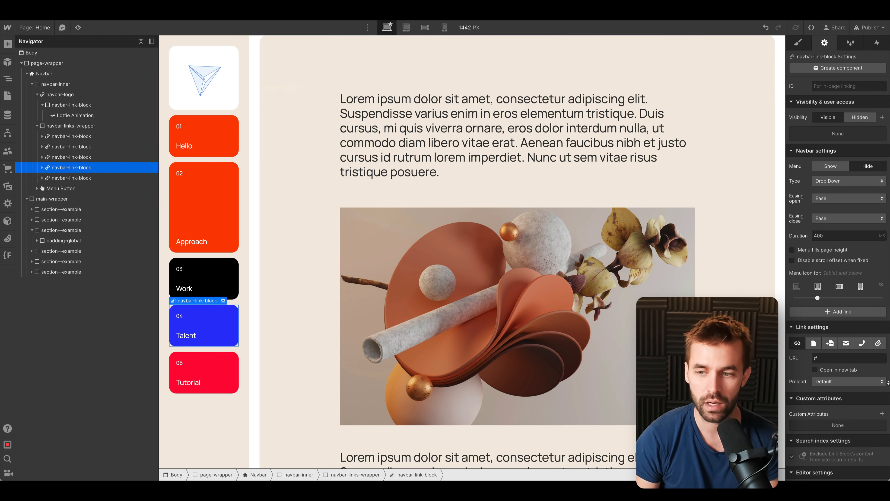
pyautogui.click(829, 343)
# - Add the is-2 combo class back to the Approach card
pyautogui.click(223, 166)
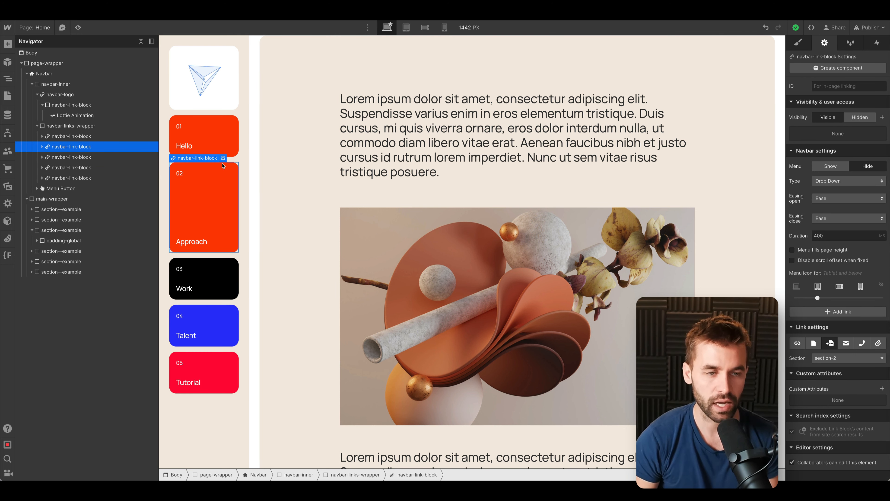
pyautogui.hotkey('ctrl', 'Return')
pyautogui.press('Return')
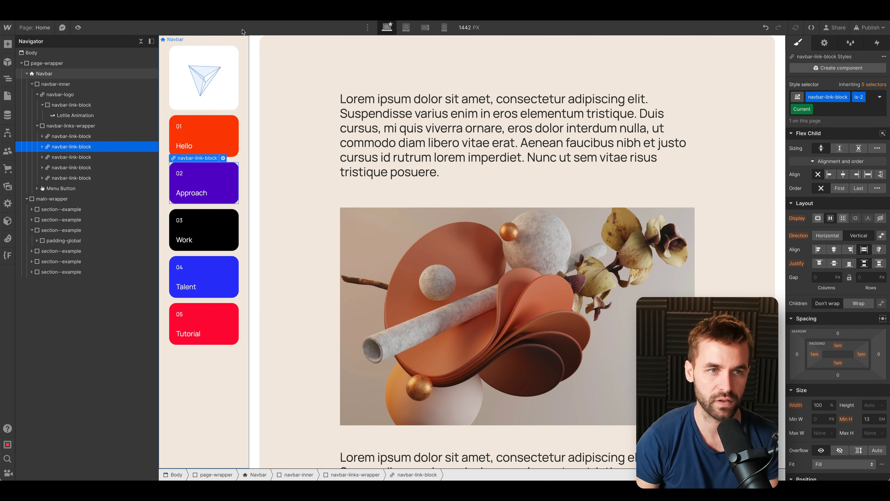
# - Preview the page and check how each navigation card enlarges as its section from Hello to Tutorial is reached
pyautogui.click(78, 27)
pyautogui.scroll(-7, 351, 140)
pyautogui.scroll(-15, 351, 140)
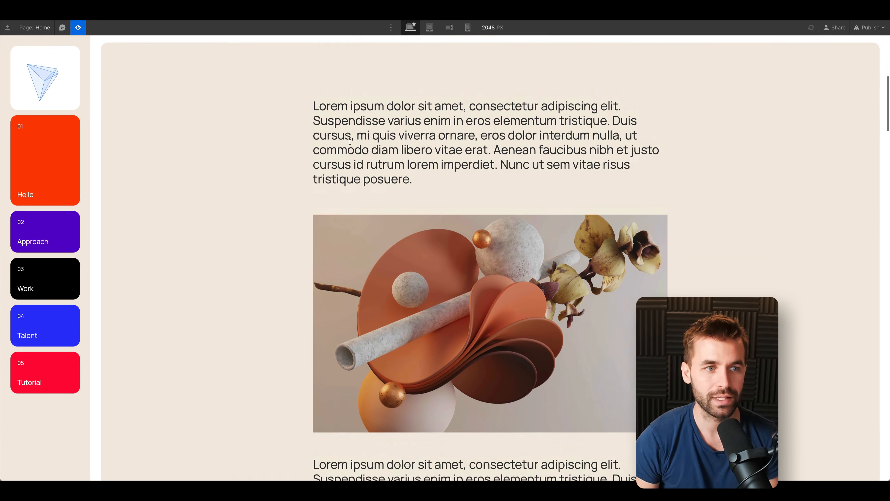
pyautogui.scroll(-15, 316, 123)
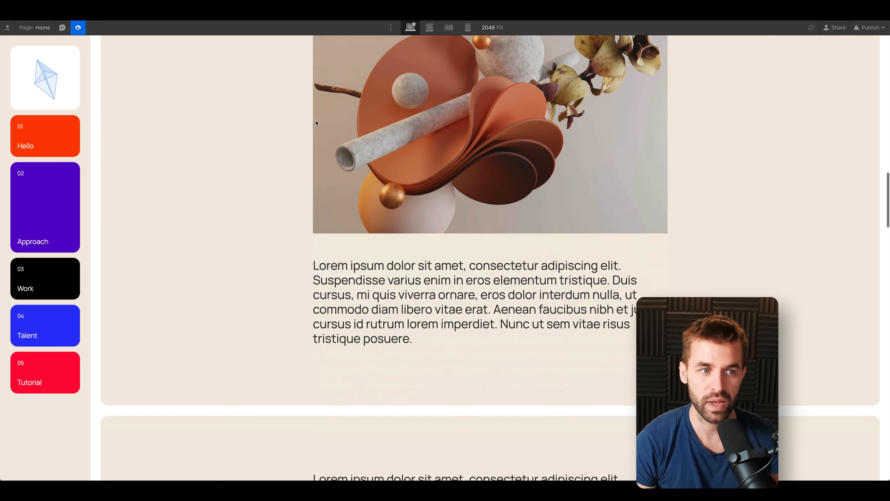
pyautogui.scroll(-15, 318, 131)
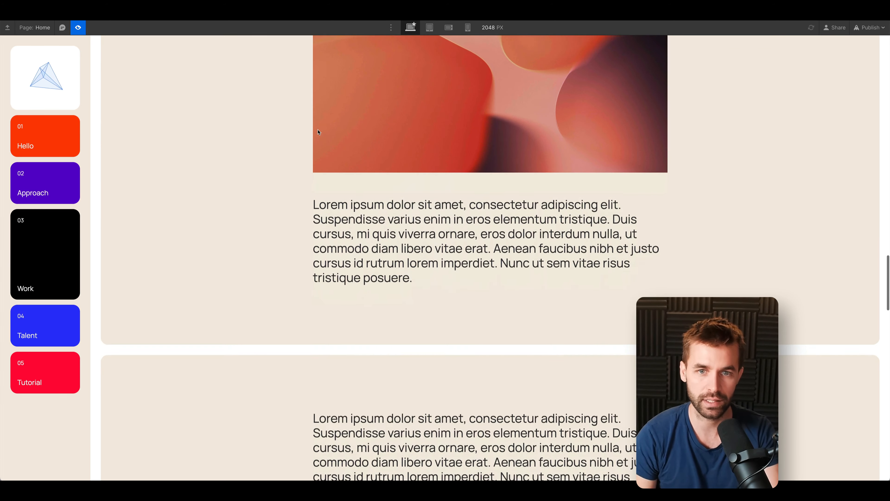
pyautogui.scroll(-10, 318, 137)
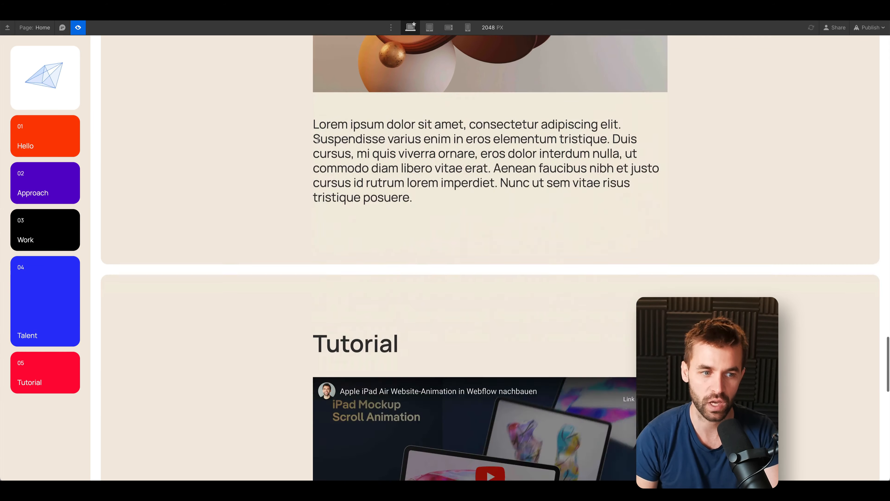
pyautogui.scroll(5, 318, 142)
pyautogui.scroll(8, 319, 143)
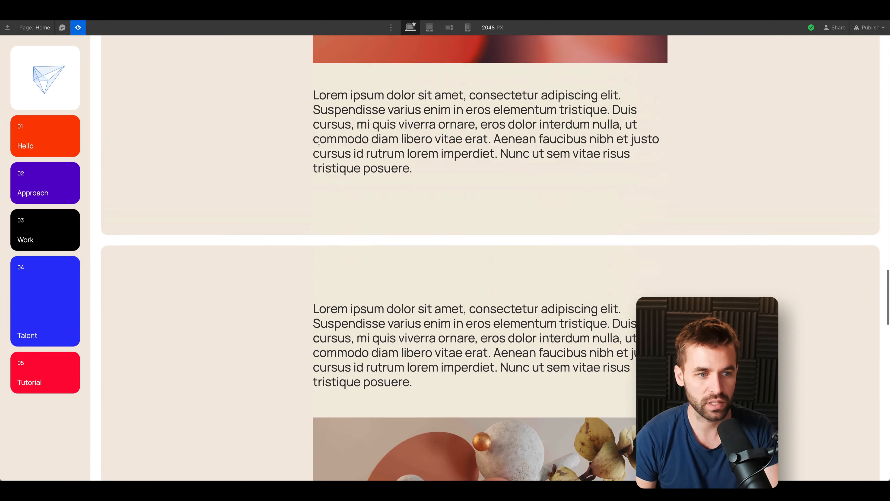
pyautogui.scroll(-12, 319, 145)
pyautogui.scroll(-2, 319, 146)
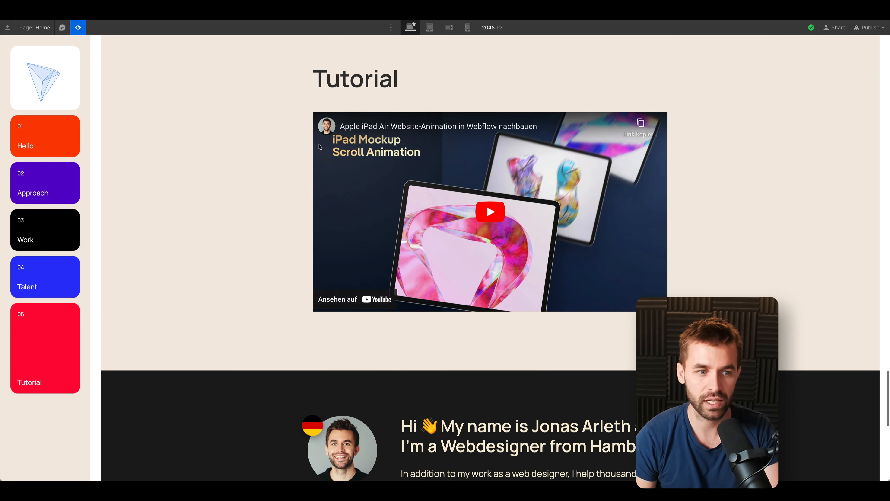
pyautogui.scroll(10, 319, 146)
pyautogui.scroll(10, 319, 145)
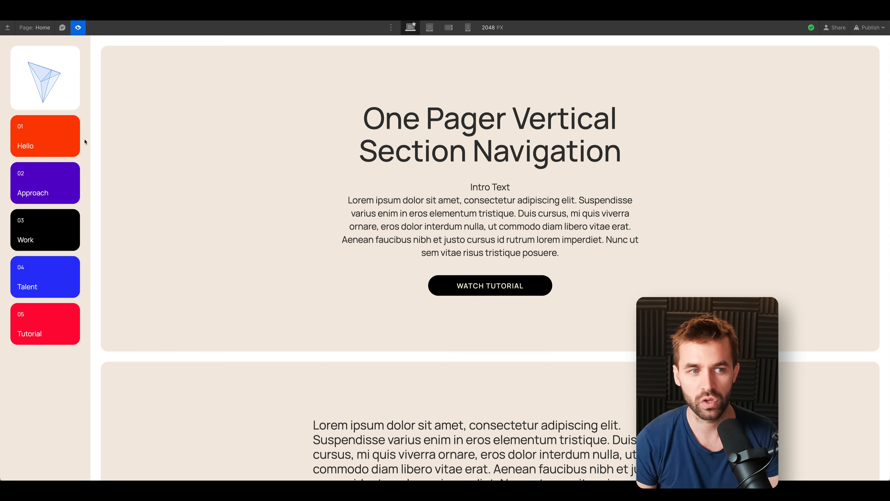
# - Examine on the RNN reference site how the small dot in the Work card moves along with the section's scroll progress
pyautogui.scroll(-5, 220, 123)
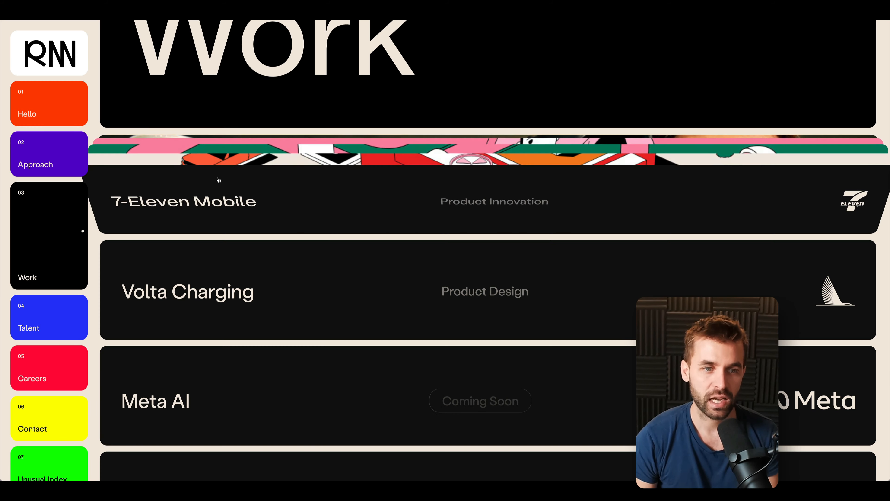
pyautogui.scroll(-5, 87, 262)
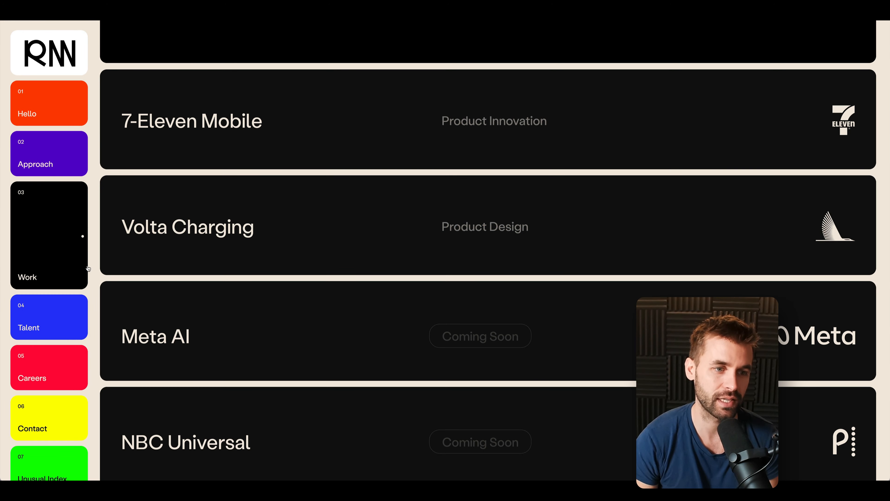
pyautogui.scroll(-5, 98, 245)
pyautogui.scroll(10, 105, 246)
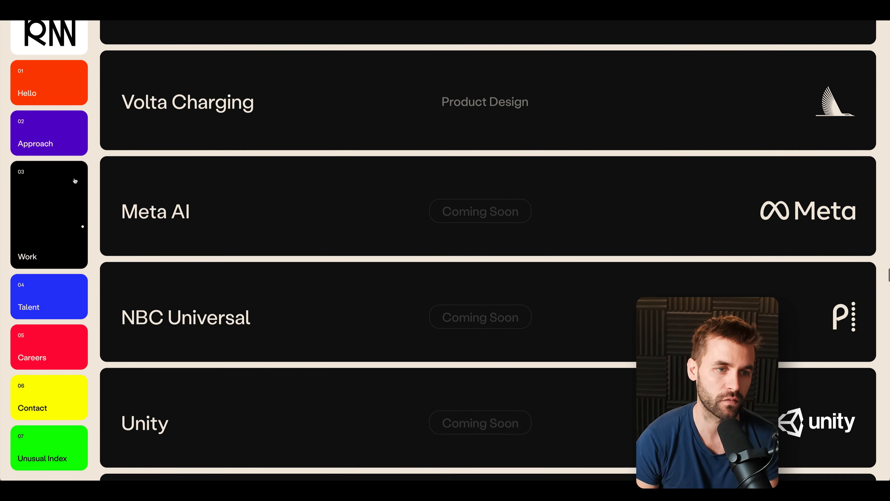
pyautogui.scroll(5, 102, 226)
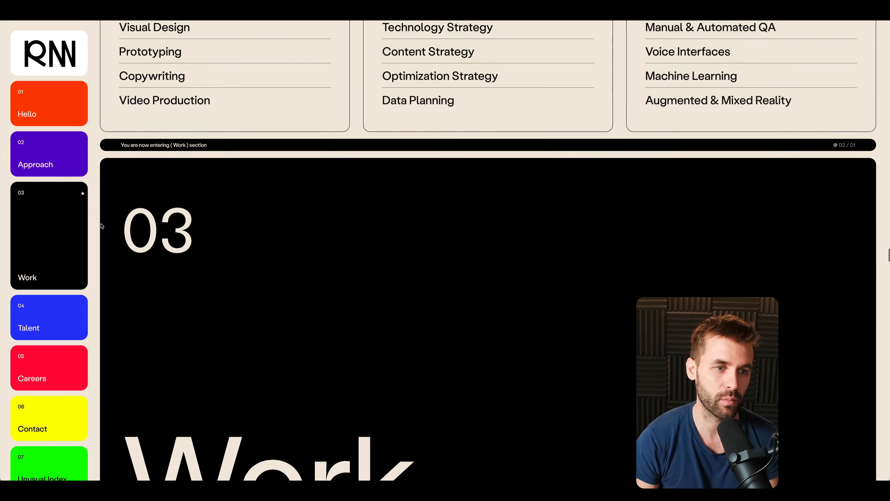
pyautogui.scroll(-8, 102, 227)
pyautogui.scroll(-5, 102, 226)
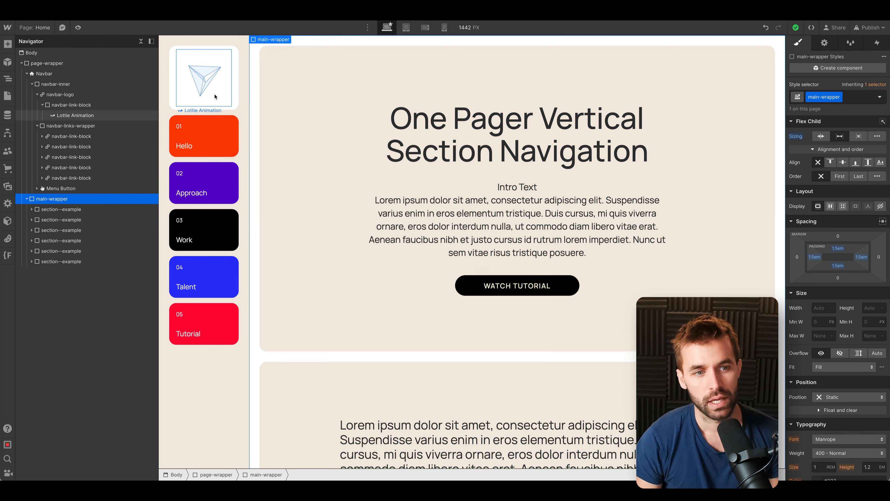
# - Add a div block inside the Hello card's link block and give it the class navbar-link-dot-wrapper
pyautogui.click(43, 139)
pyautogui.click(42, 137)
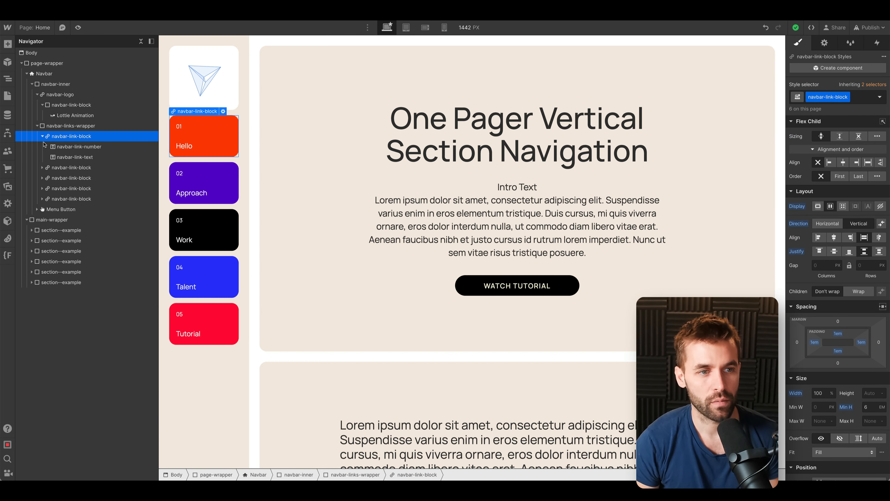
pyautogui.hotkey('ctrl', 'e')
pyautogui.write('div')
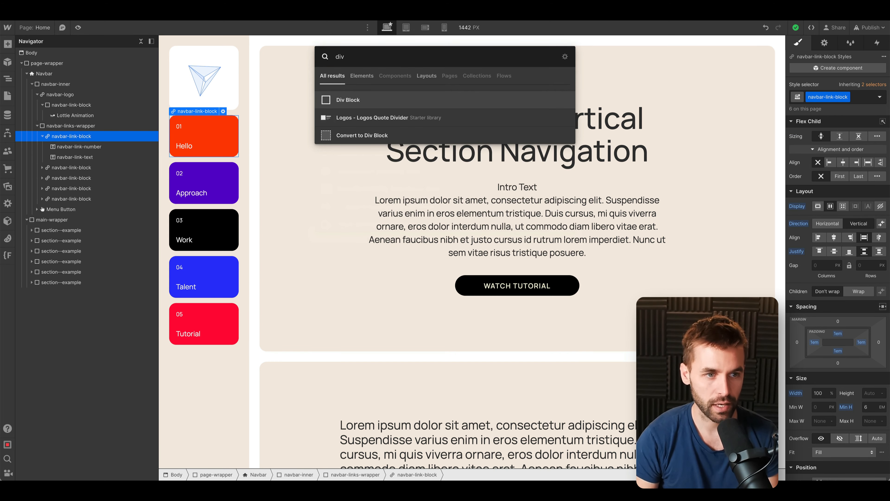
pyautogui.press('Return')
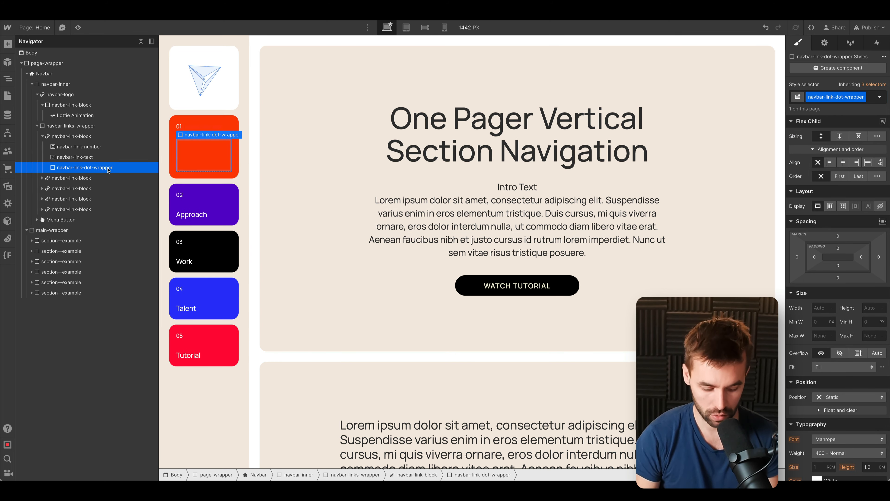
# - Add a div block inside the Hello card's navbar-link-dot-wrapper and give it the class navbar-link-dot
pyautogui.hotkey('ctrl', 'e')
pyautogui.write('div')
pyautogui.press('Return')
pyautogui.hotkey('ctrl', 'Return')
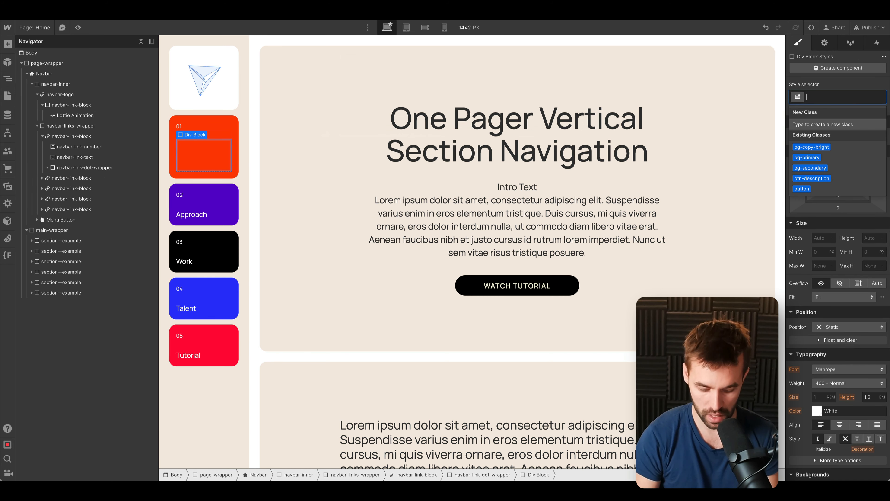
pyautogui.write('navbar-link')
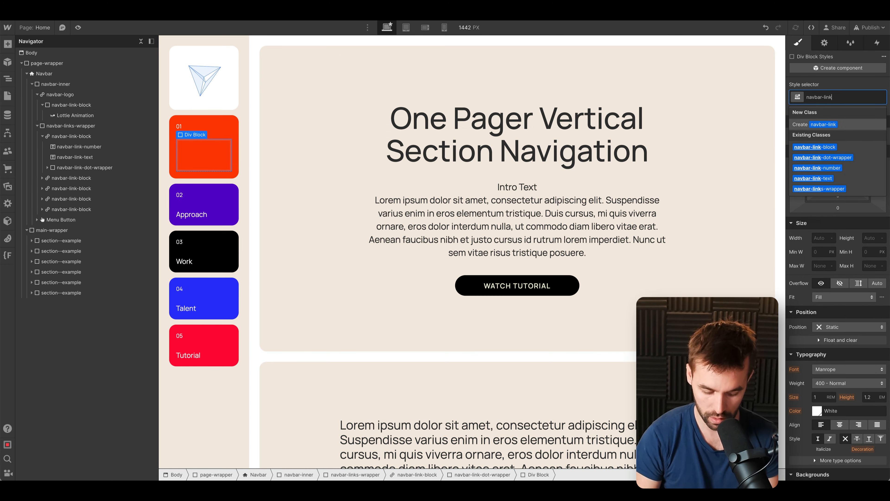
pyautogui.write('-dot')
pyautogui.press('Return')
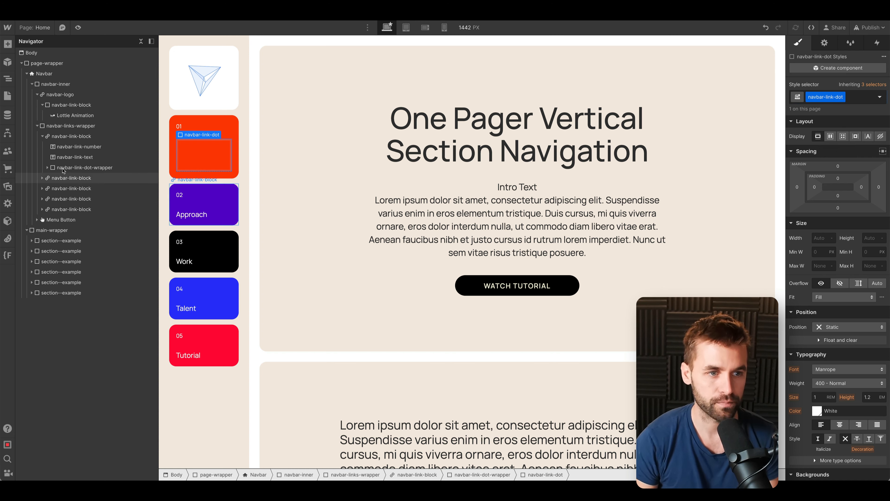
# - Set the navbar-link-dot's width and height to 0.4em
pyautogui.click(48, 167)
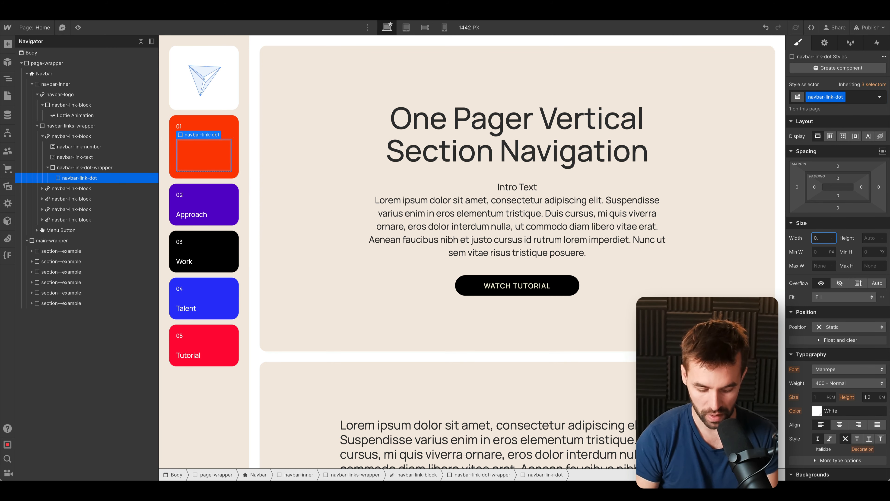
pyautogui.write('0.4em')
pyautogui.press('Tab')
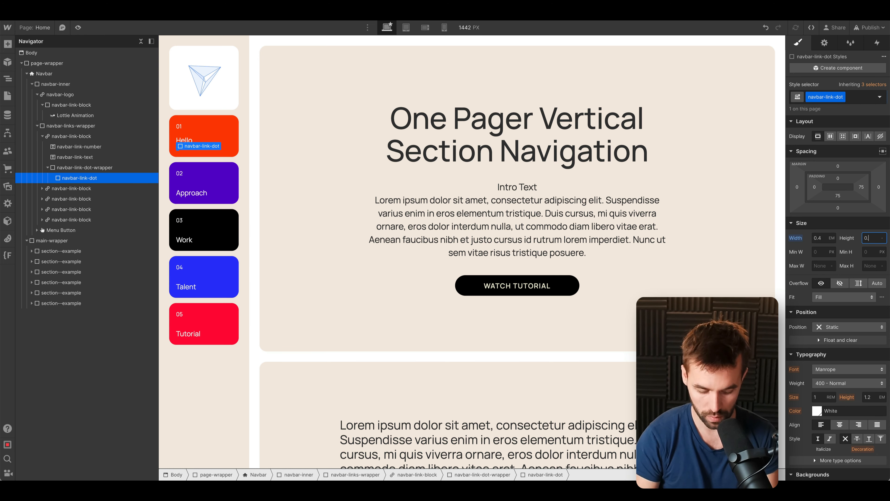
pyautogui.press('Return')
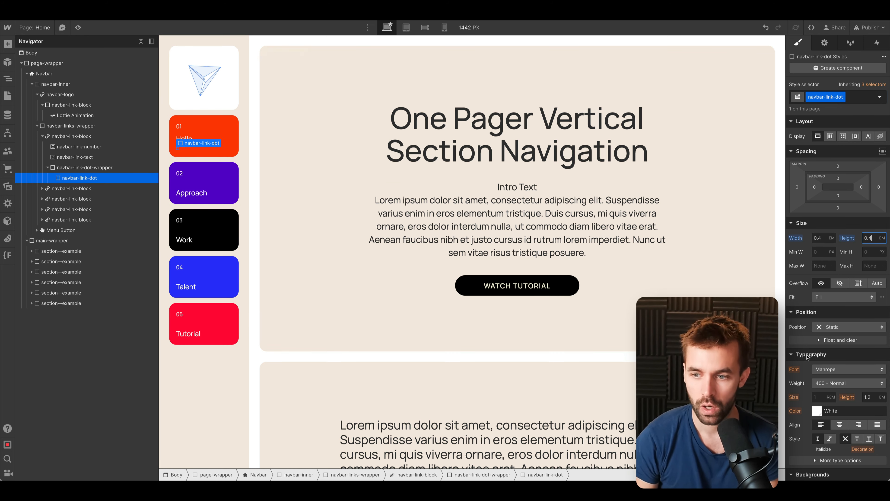
# - Give the navbar-link-dot a white background color and round its corners
pyautogui.scroll(-8, 821, 305)
pyautogui.click(817, 194)
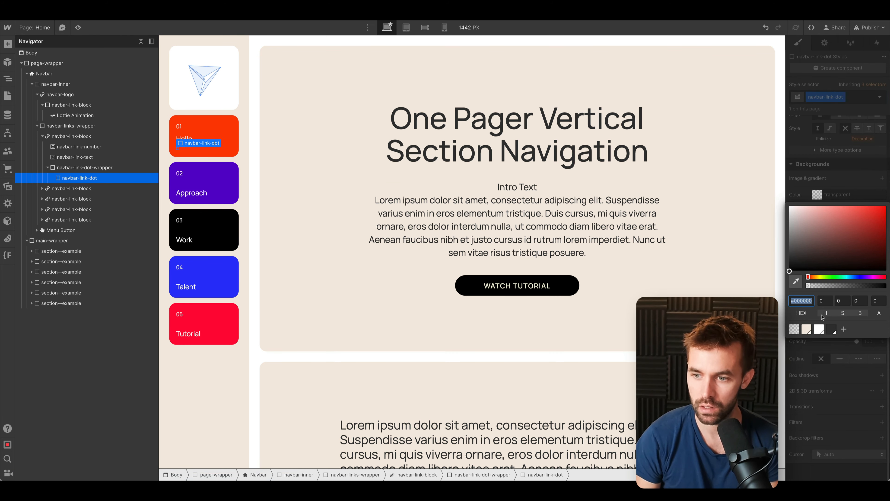
pyautogui.click(823, 318)
pyautogui.press('Escape')
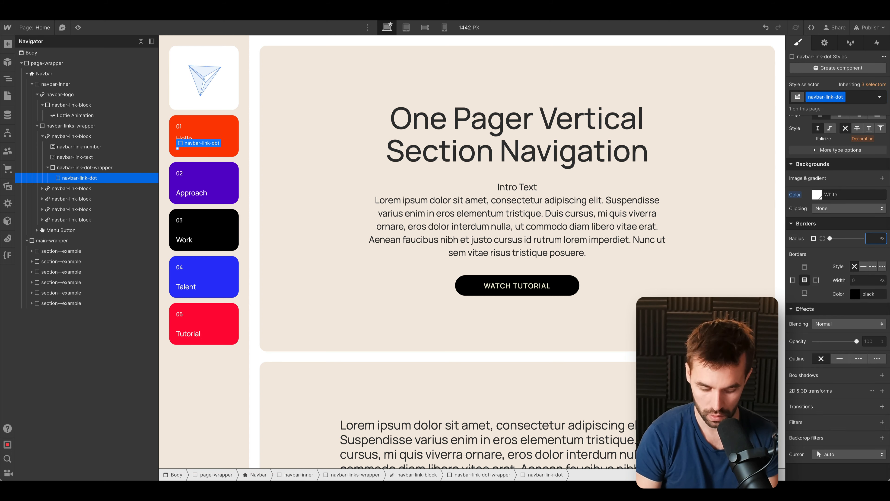
# - Set the position of the Hello card's navbar-link-block to Relative
pyautogui.click(79, 169)
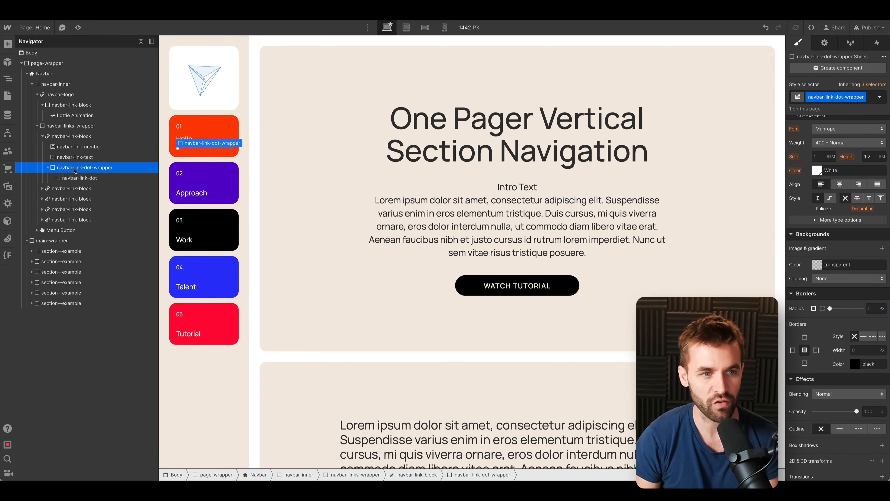
pyautogui.click(82, 137)
pyautogui.scroll(5, 844, 288)
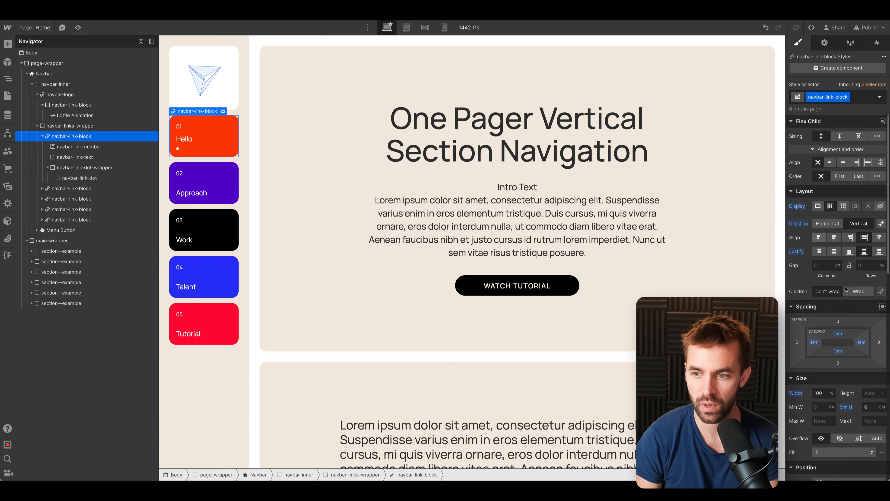
pyautogui.scroll(-3, 837, 390)
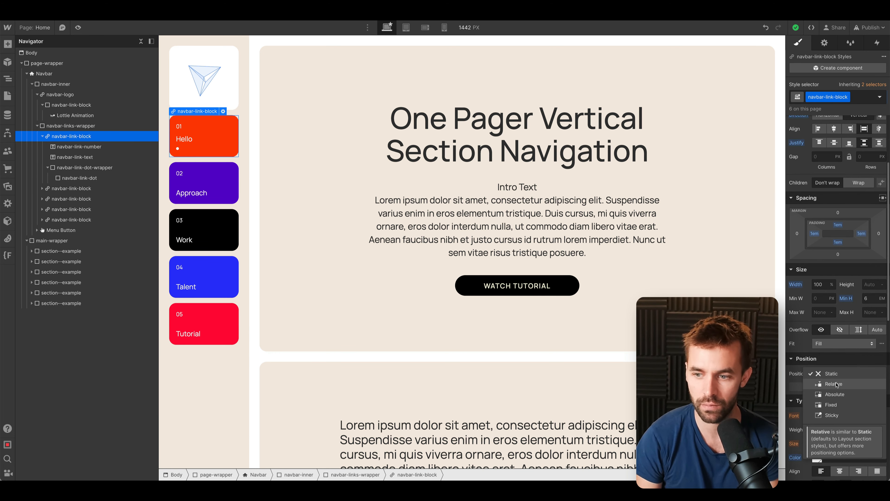
# - Position the navbar-link-dot-wrapper absolutely along the card's right edge with a right offset of 1em
pyautogui.click(73, 169)
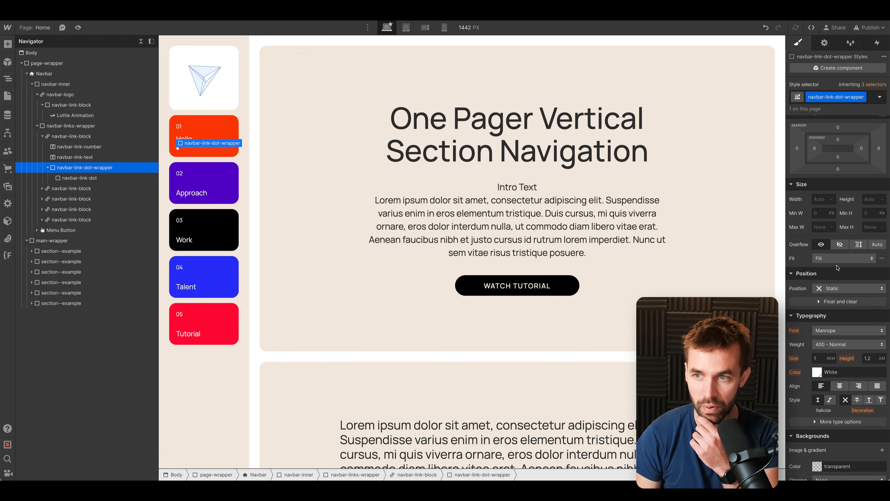
pyautogui.click(848, 288)
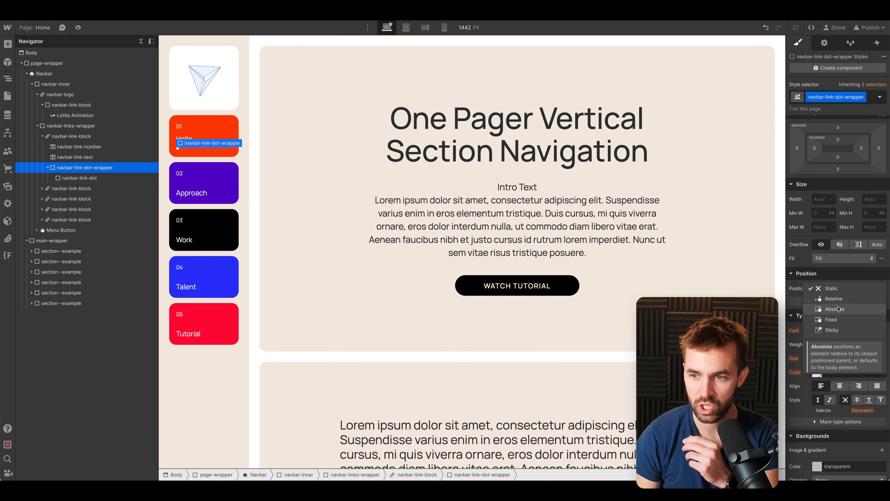
pyautogui.click(848, 317)
pyautogui.click(857, 301)
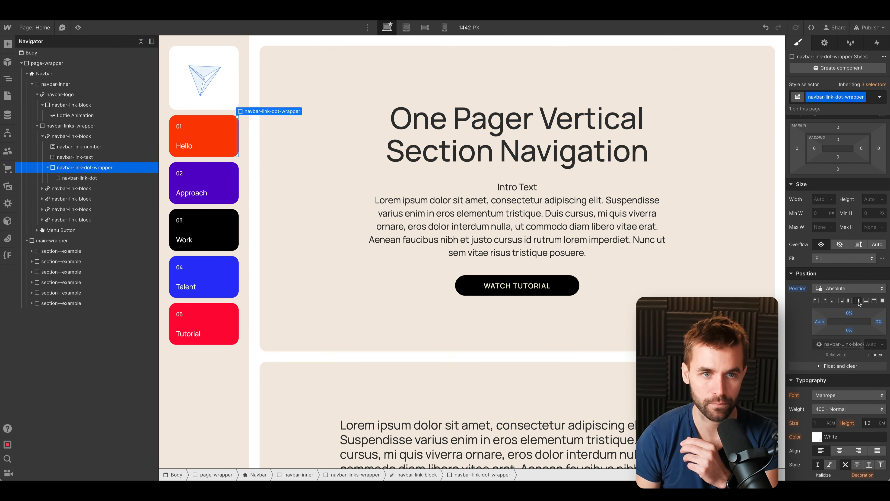
pyautogui.click(879, 322)
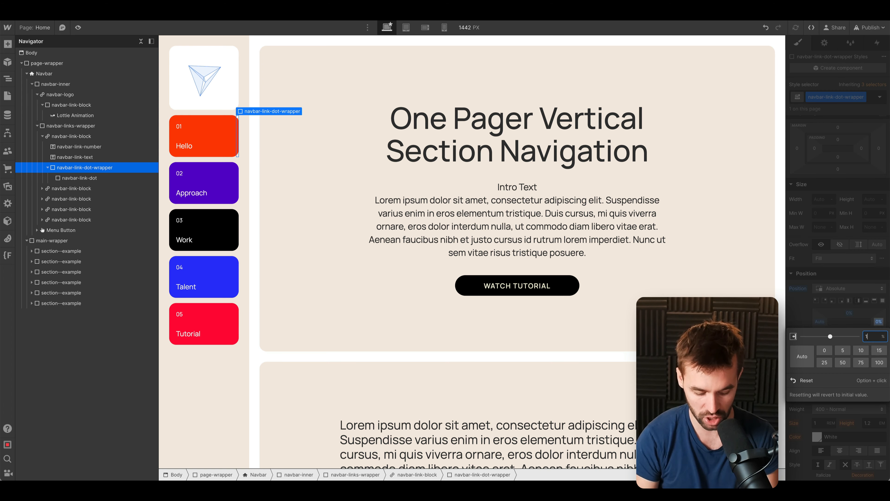
pyautogui.press('Return')
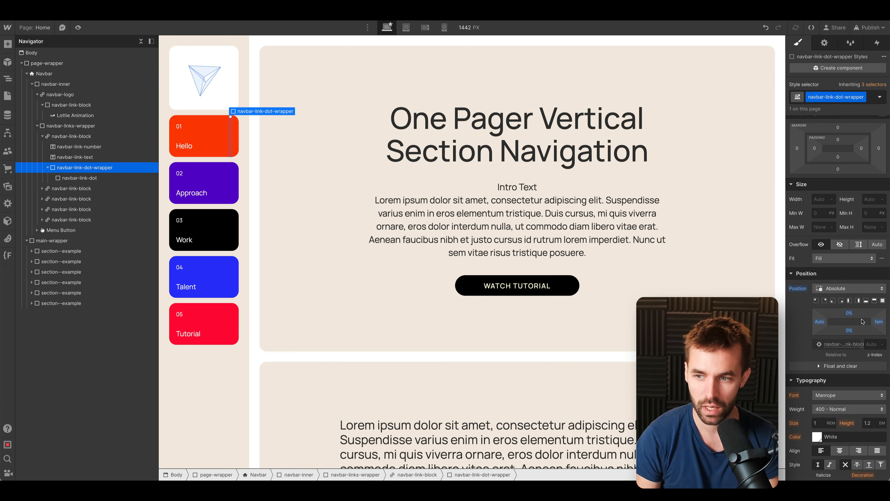
# - Set the navbar-link-dot-wrapper's top and bottom offsets to 1em each
pyautogui.click(852, 315)
pyautogui.write('1em')
pyautogui.press('Return')
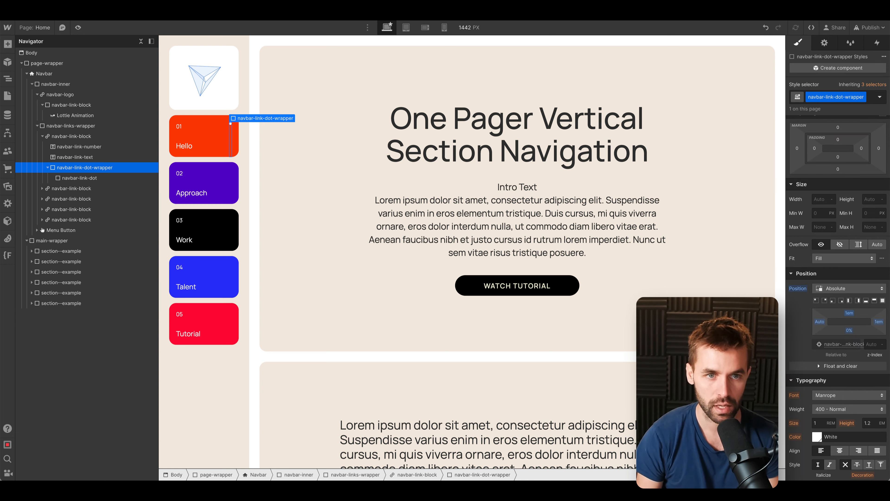
pyautogui.click(849, 330)
pyautogui.write('1em')
pyautogui.press('Return')
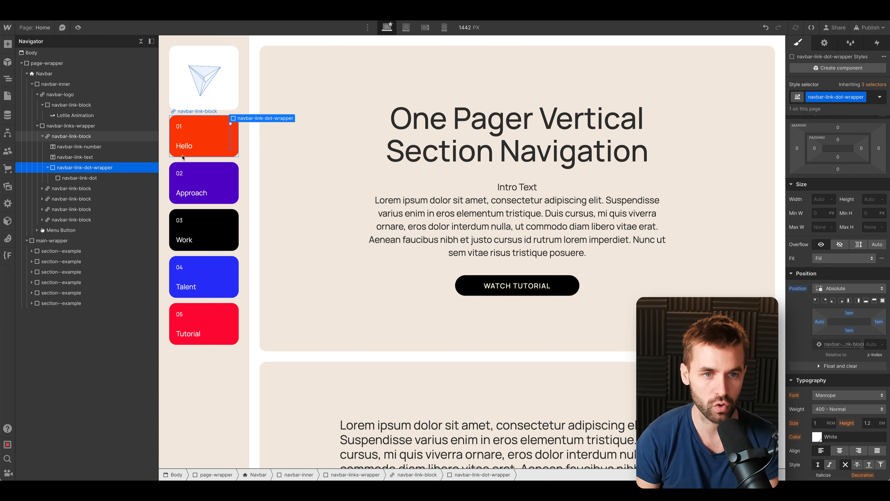
# - Preview the page to check the Hello card's dot, and copy the dot wrapper into the Approach card's link block
pyautogui.click(72, 136)
pyautogui.click(77, 27)
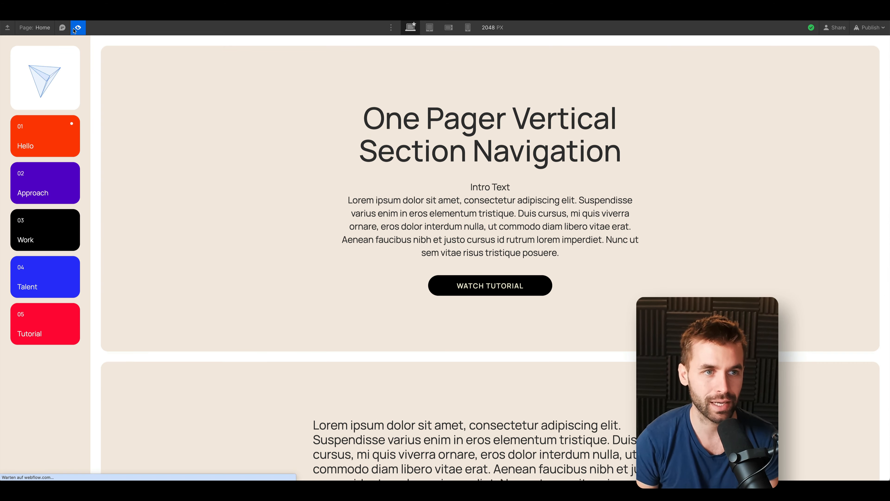
pyautogui.scroll(-10, 190, 116)
pyautogui.scroll(10, 191, 118)
pyautogui.hotkey('ctrl', 'shift', 'p')
pyautogui.click(79, 208)
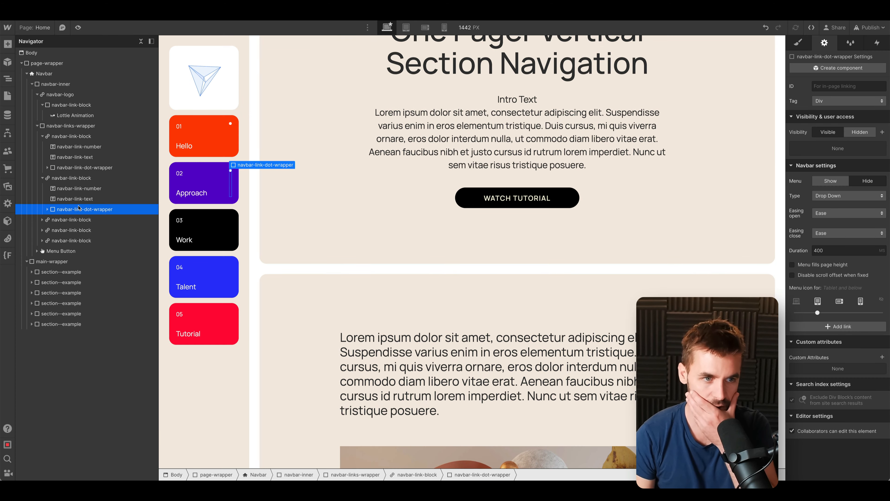
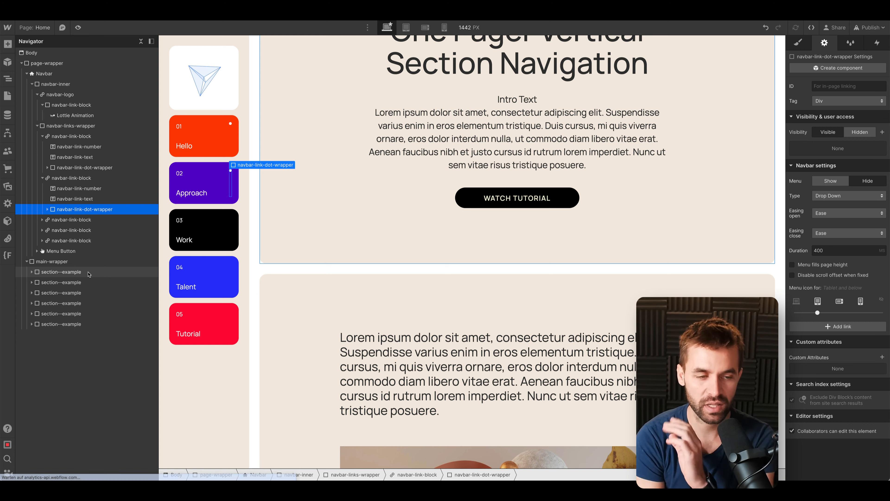
# - Add a While scrolling in view trigger to the third section--example and create a scroll animation named Section 2 – Dot
pyautogui.click(86, 282)
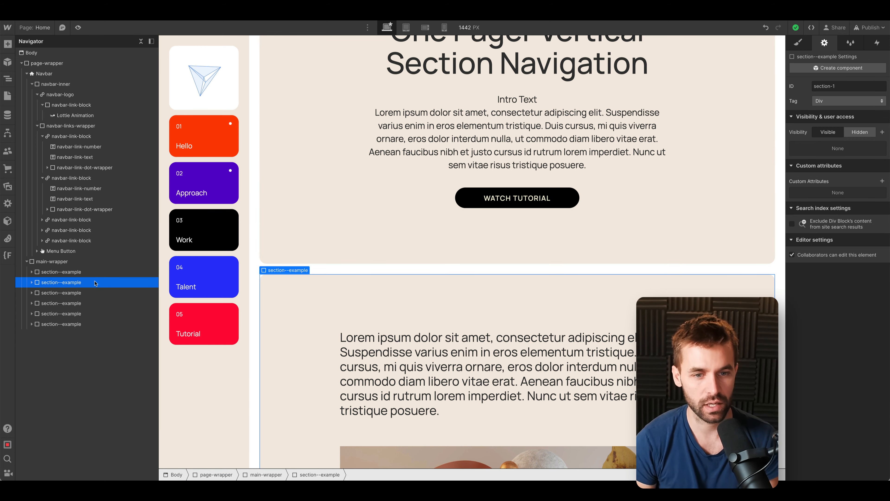
pyautogui.click(76, 293)
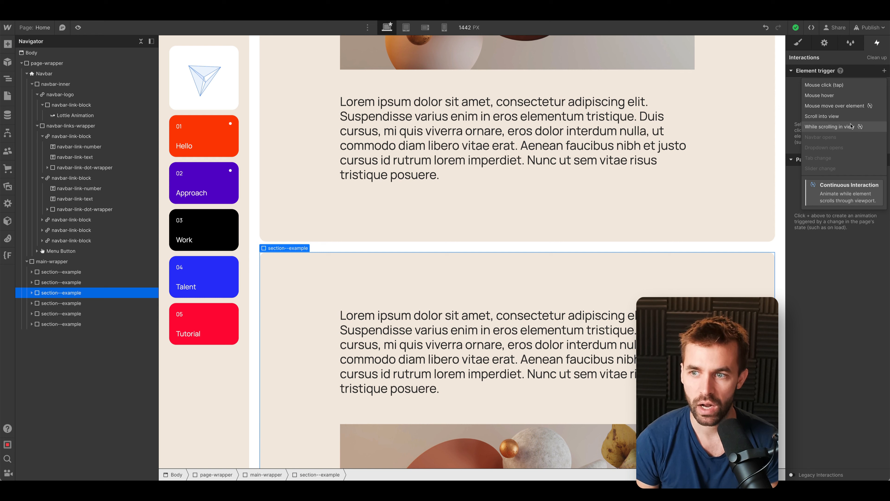
pyautogui.click(851, 126)
pyautogui.click(848, 117)
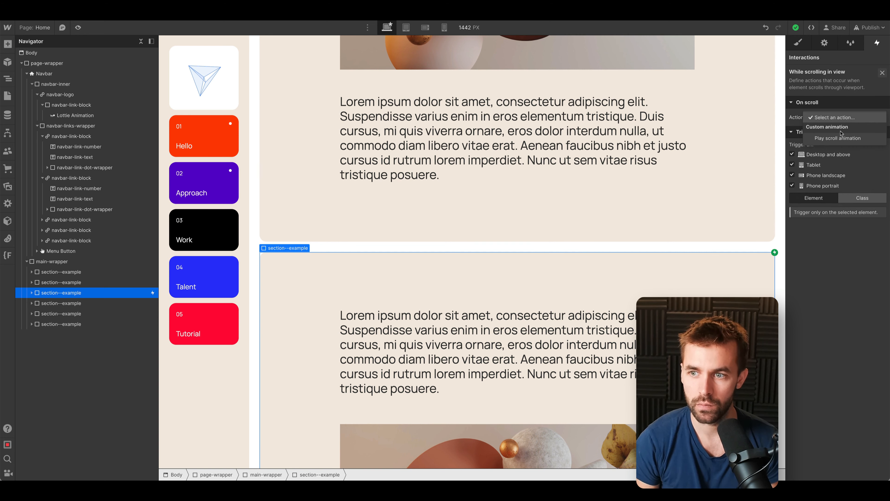
pyautogui.click(849, 138)
pyautogui.click(883, 168)
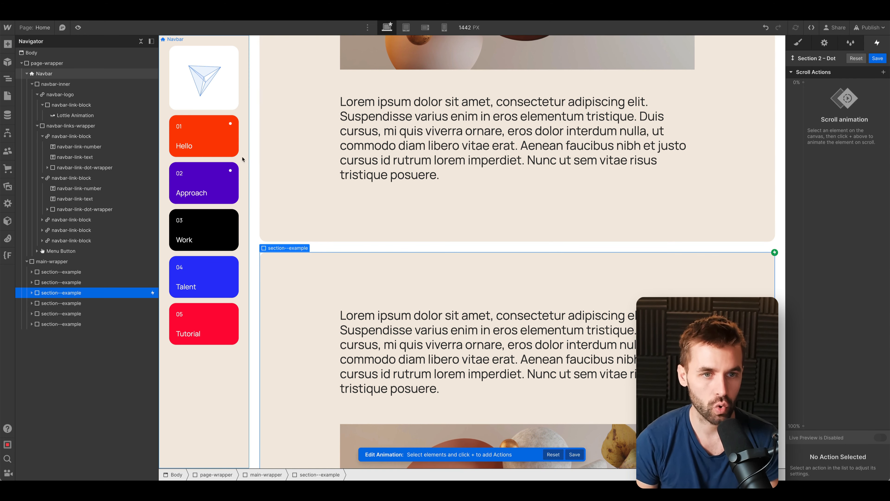
# - Add a Move action for the navbar-link-dot-wrapper class, going vertically from 0% at the 0% keyframe to 100% at the 100% keyframe
pyautogui.click(70, 209)
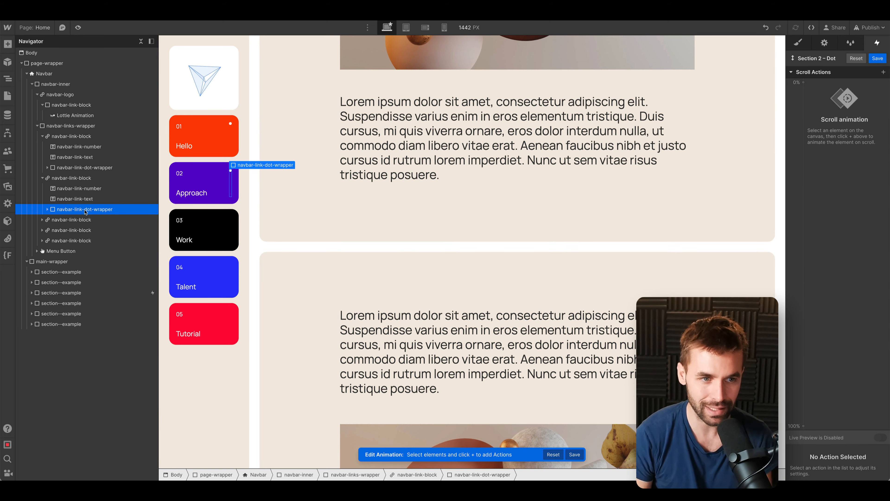
pyautogui.click(817, 86)
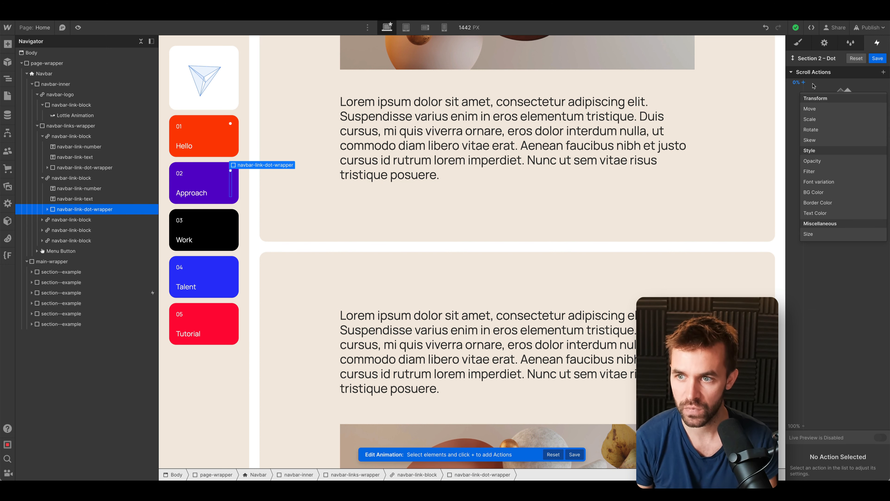
pyautogui.click(838, 110)
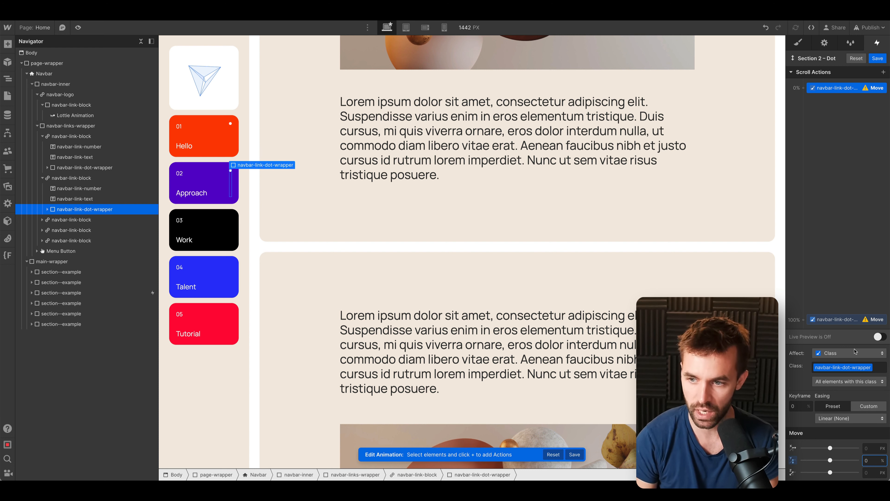
pyautogui.click(848, 319)
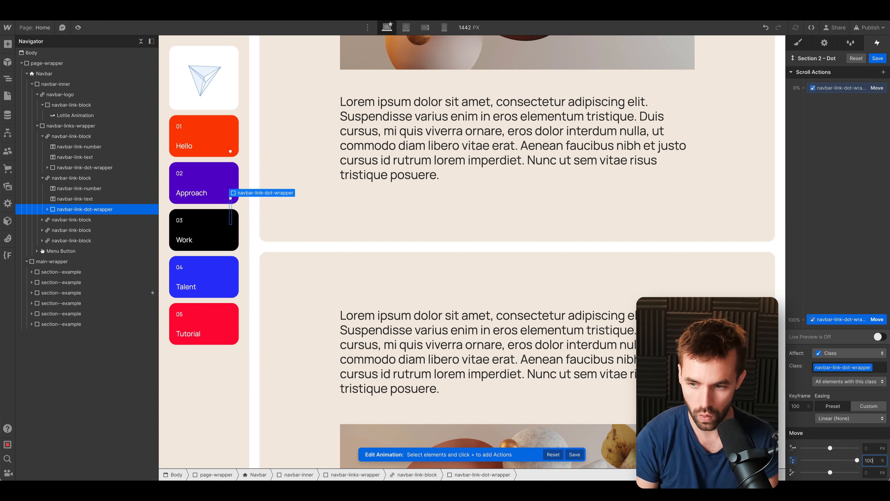
# - Turn on the animation's live preview and check how the dot moves while the sections scroll through the viewport
pyautogui.click(880, 337)
pyautogui.scroll(-15, 262, 218)
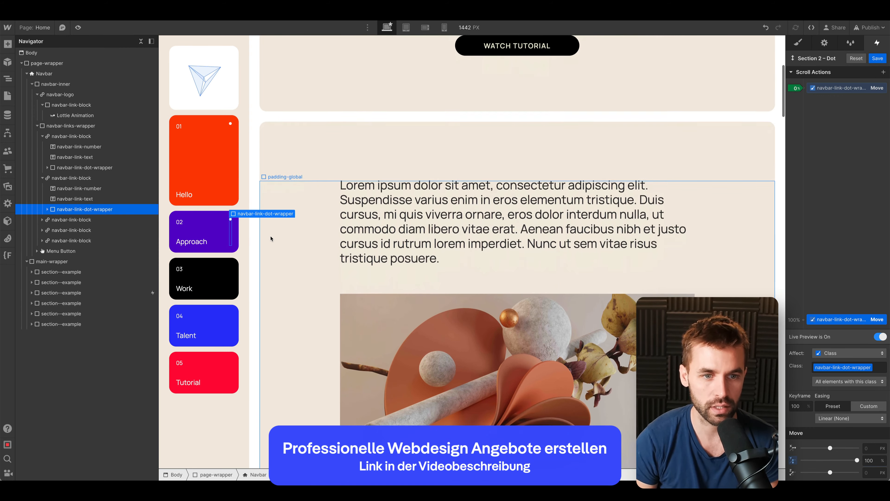
pyautogui.scroll(-5, 271, 235)
pyautogui.scroll(-6, 272, 232)
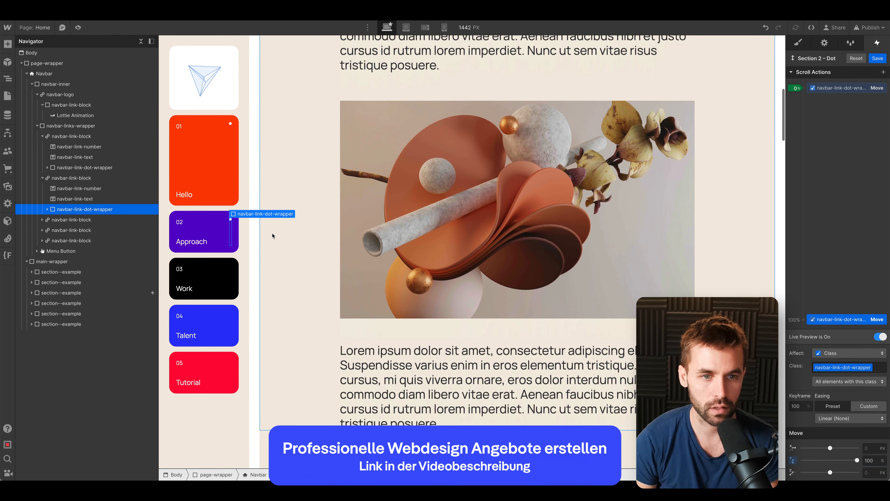
pyautogui.scroll(-5, 272, 237)
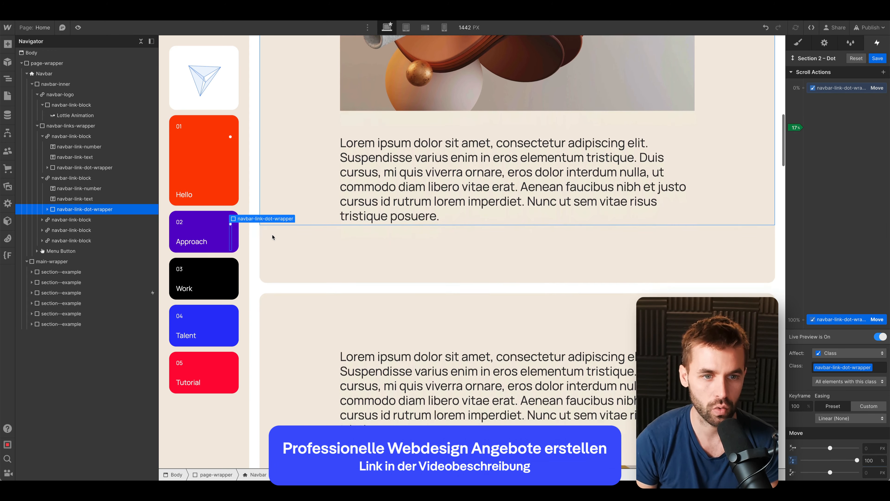
pyautogui.scroll(1, 273, 237)
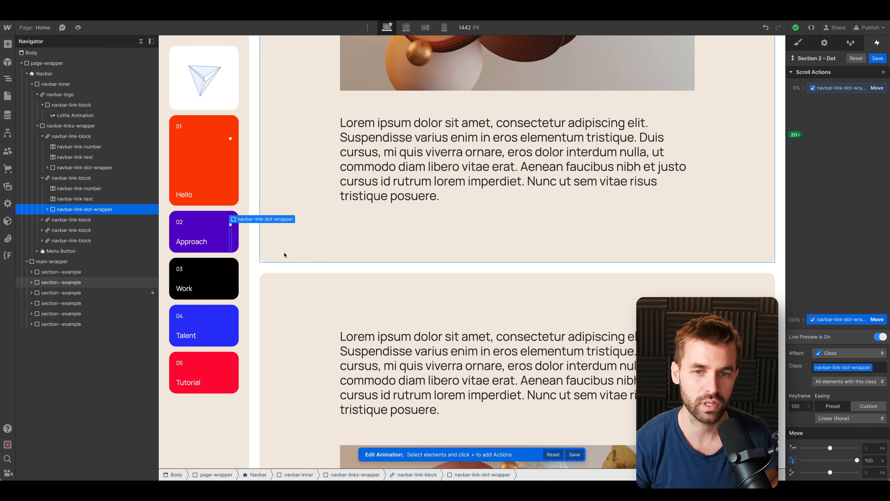
pyautogui.scroll(-1, 284, 253)
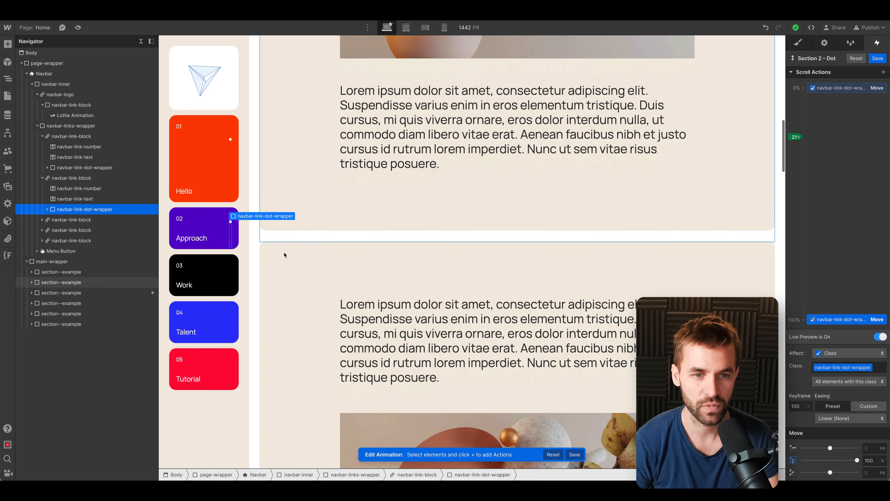
pyautogui.scroll(3, 374, 225)
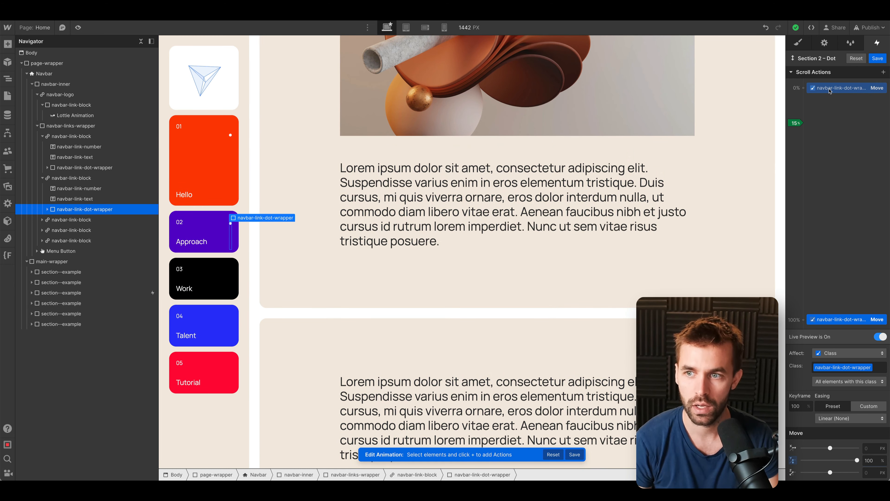
# - Add Opacity actions for the navbar-link-dot-wrapper class, with 0% at the 0% keyframe and 100% at the 20% keyframe
pyautogui.scroll(-3, 572, 210)
pyautogui.scroll(4, 571, 210)
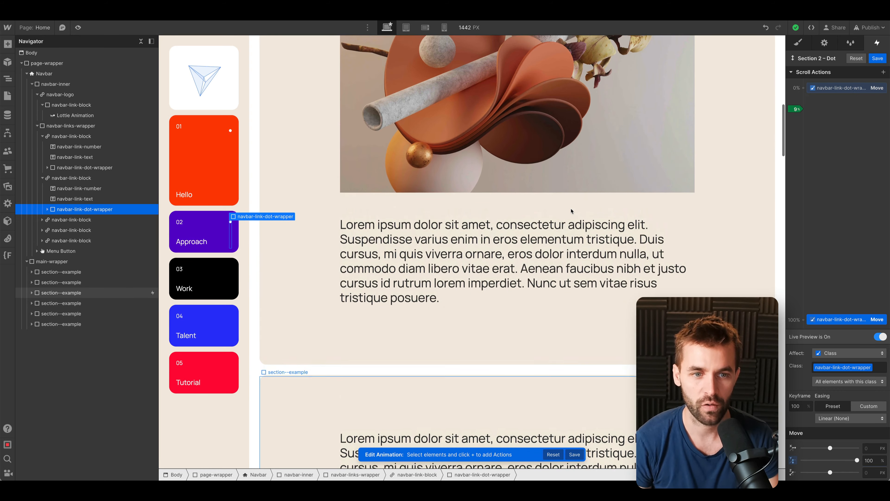
pyautogui.scroll(-4, 571, 210)
pyautogui.scroll(-10, 572, 211)
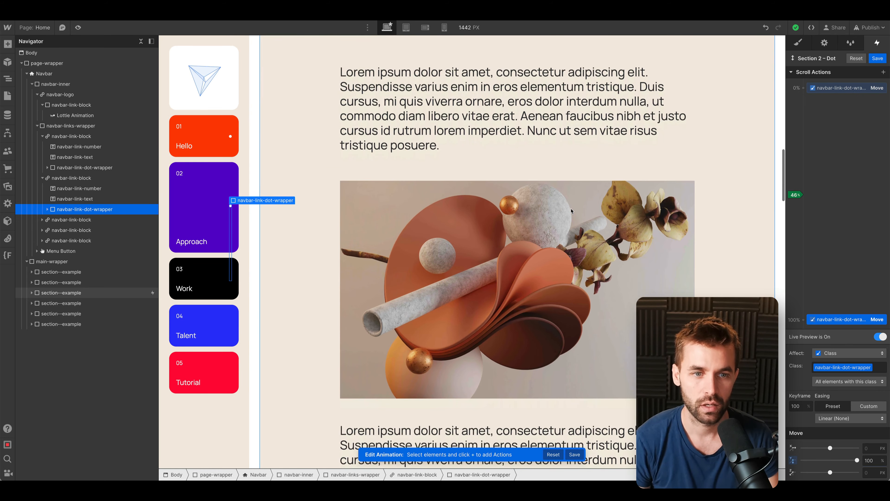
pyautogui.scroll(-8, 571, 210)
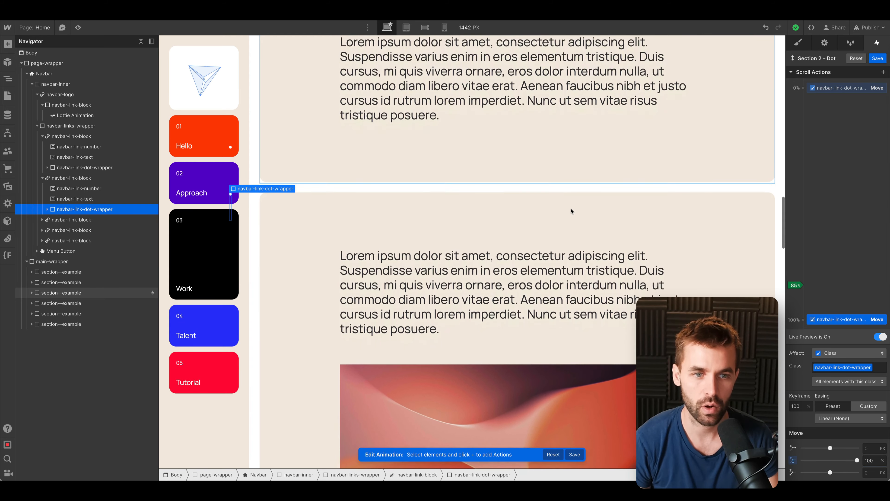
pyautogui.click(803, 88)
pyautogui.click(801, 166)
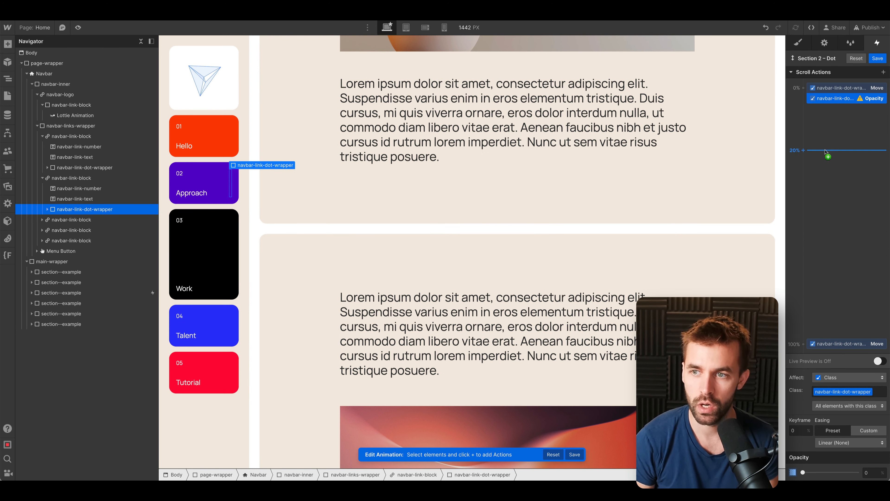
pyautogui.rightClick(836, 101)
pyautogui.click(844, 133)
pyautogui.moveTo(835, 109); pyautogui.dragTo(830, 158)
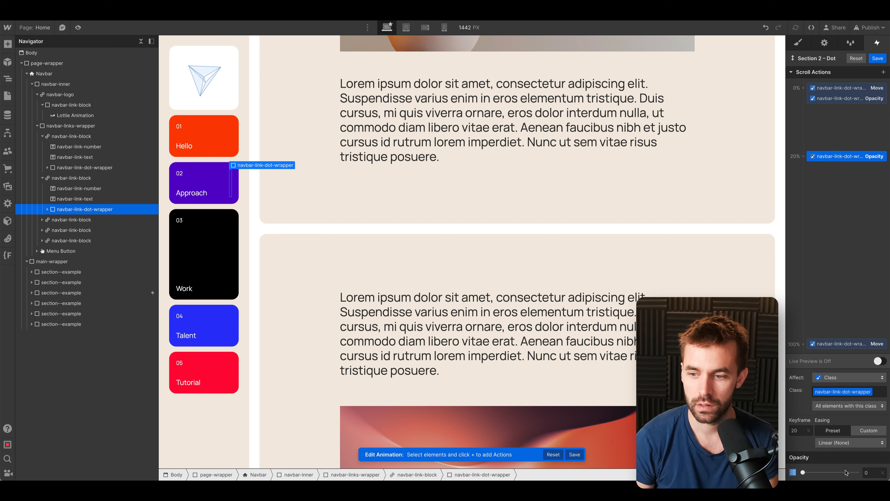
pyautogui.moveTo(845, 470); pyautogui.dragTo(886, 437)
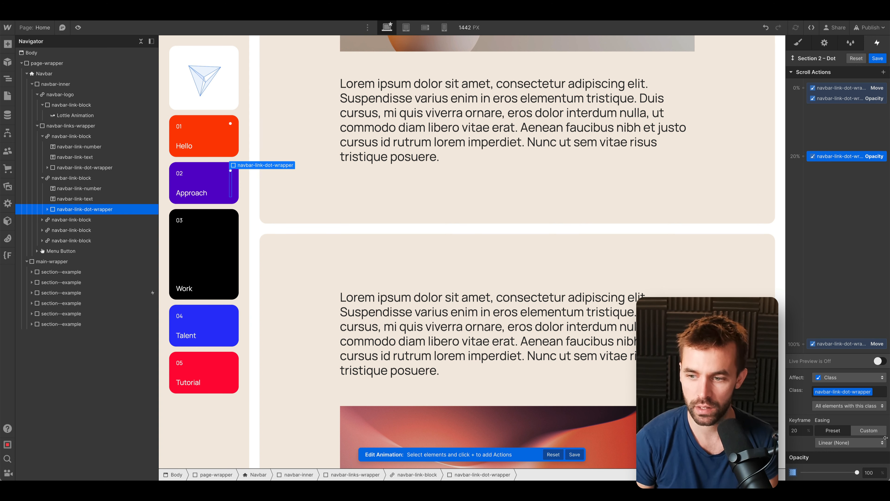
# - Duplicate the dot wrapper's Opacity actions to hold 0% at the 18% keyframe, 100% at 78% and 0% at 80%
pyautogui.click(833, 99)
pyautogui.rightClick(833, 99)
pyautogui.click(836, 132)
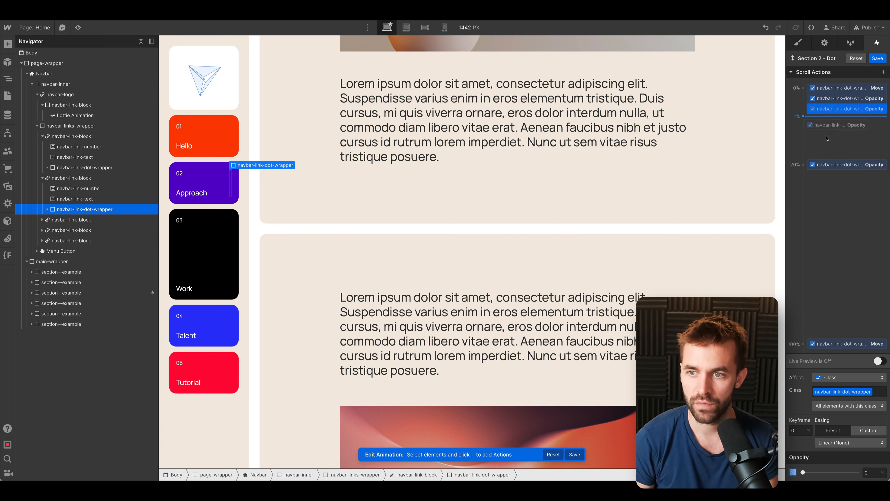
pyautogui.moveTo(827, 138); pyautogui.dragTo(826, 155)
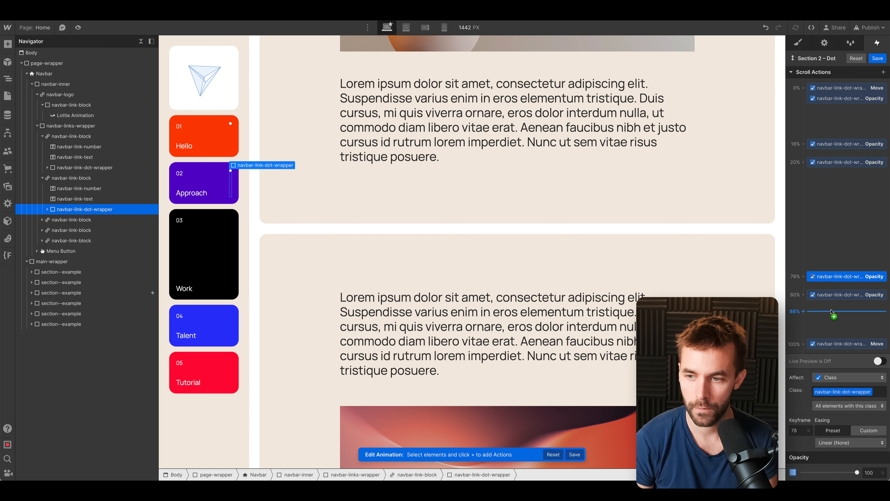
pyautogui.click(828, 297)
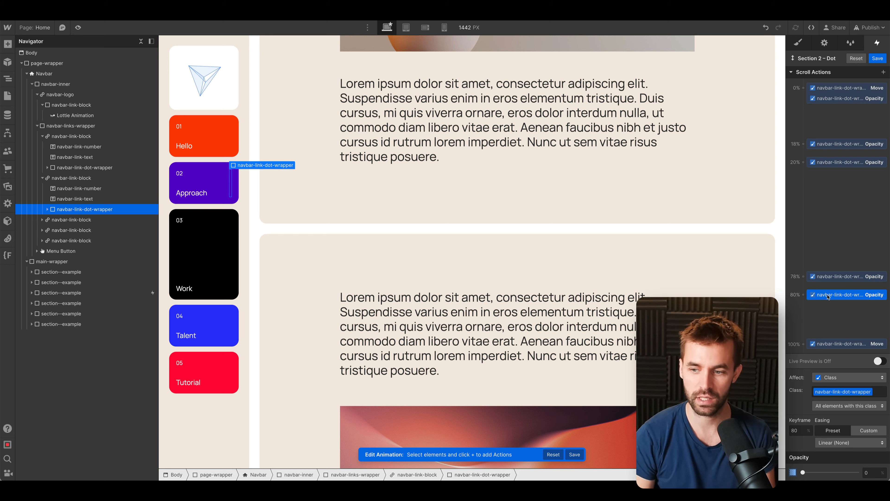
# - Preview the page and check the dot's fading and movement in the Approach card while its section scrolls
pyautogui.hotkey('ctrl', 'shift', 'p')
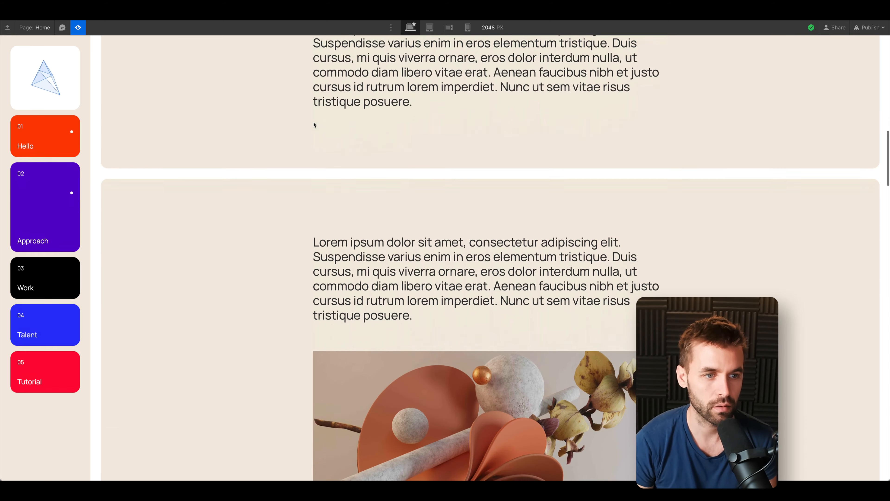
pyautogui.scroll(-10, 314, 124)
pyautogui.scroll(-8, 314, 124)
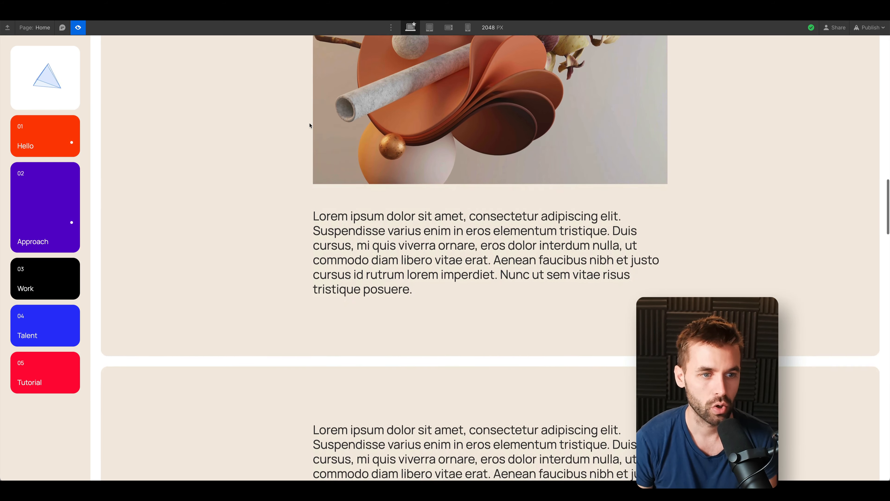
pyautogui.hotkey('ctrl', 'shift', 'p')
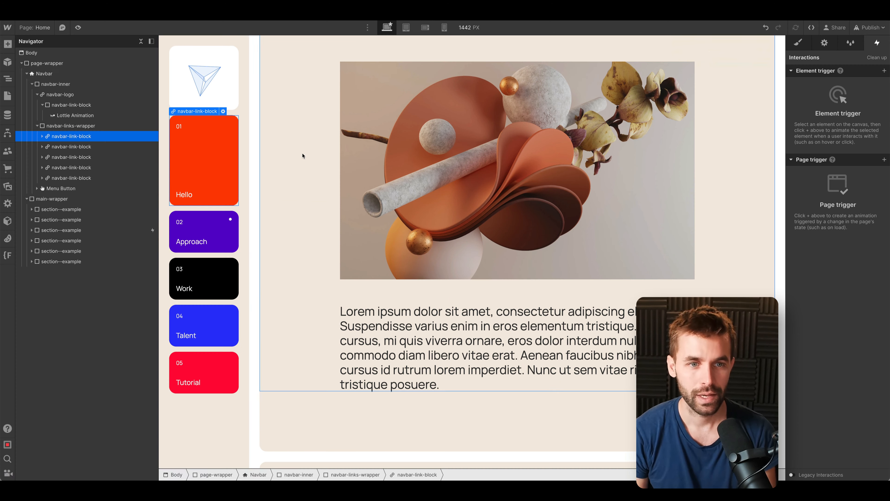
# - Place the Approach card's navbar-link-dot-wrapper directly inside navbar-links-wrapper, after the five link blocks
pyautogui.click(231, 228)
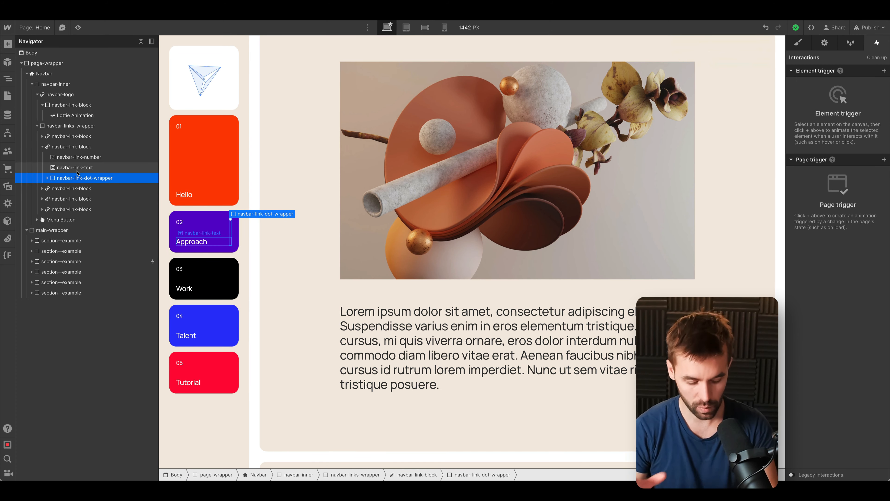
pyautogui.click(42, 146)
pyautogui.click(60, 126)
pyautogui.hotkey('ctrl', 'v')
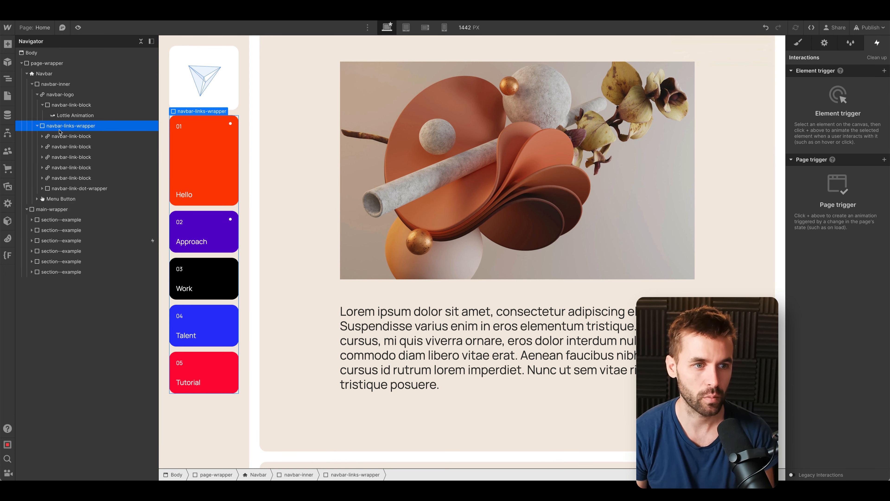
# - Set the background color of the navbar-link-dot inside the pasted dot wrapper to the Linen swatch
pyautogui.click(59, 188)
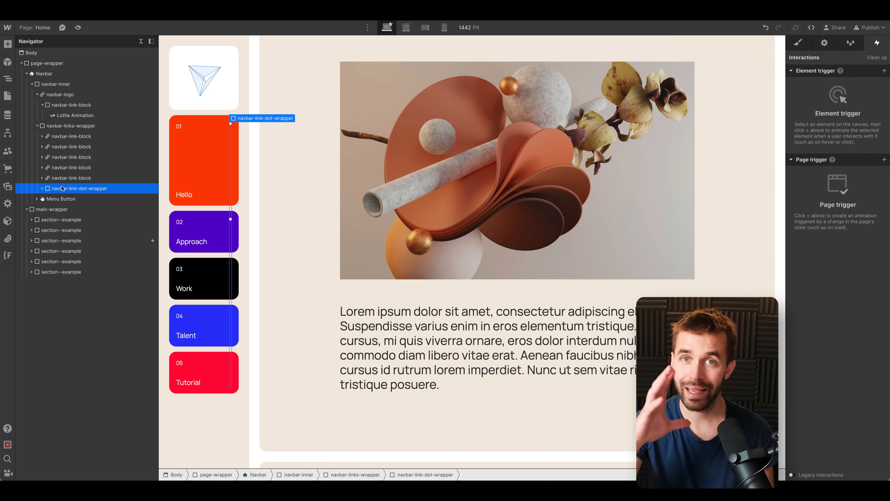
pyautogui.press('s')
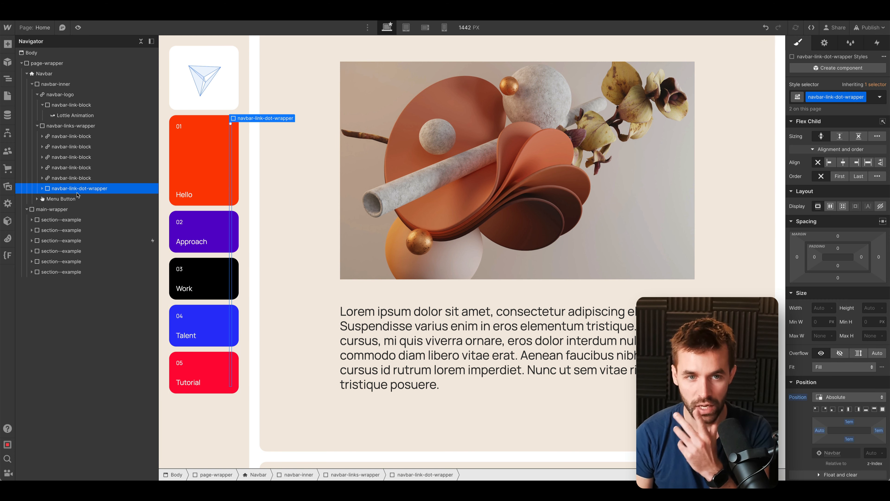
pyautogui.scroll(-6, 857, 362)
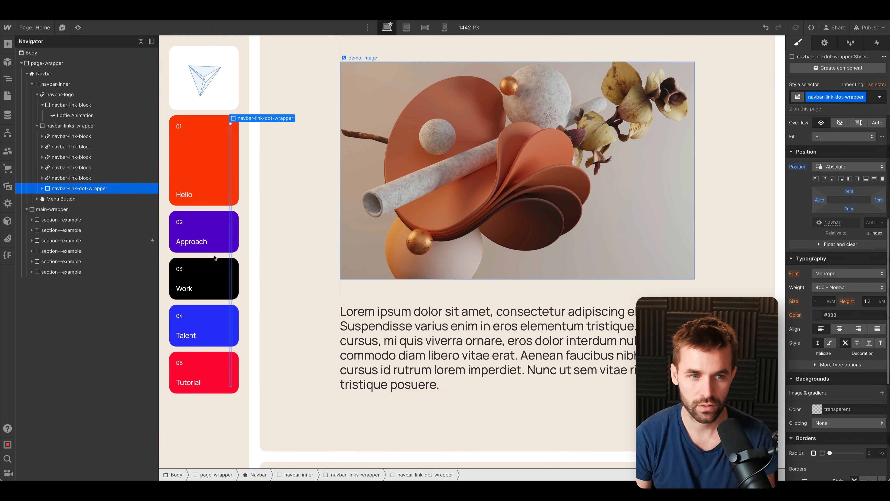
pyautogui.click(231, 126)
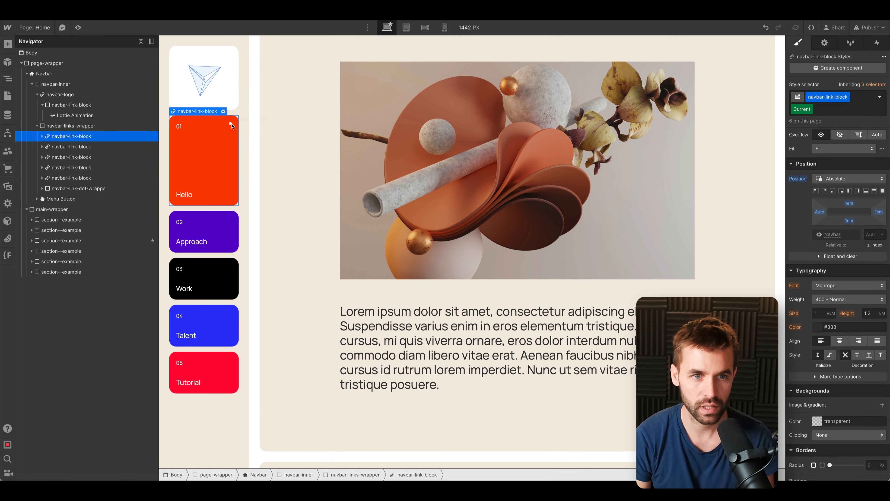
pyautogui.click(230, 124)
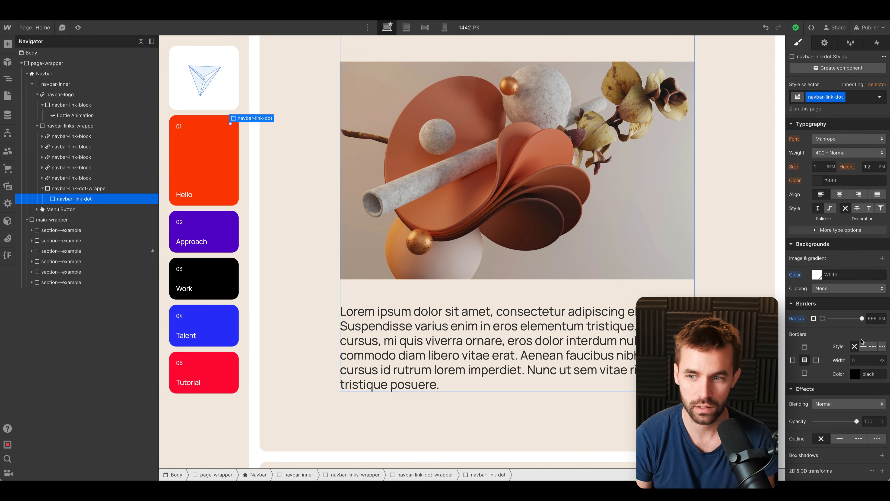
pyautogui.click(817, 274)
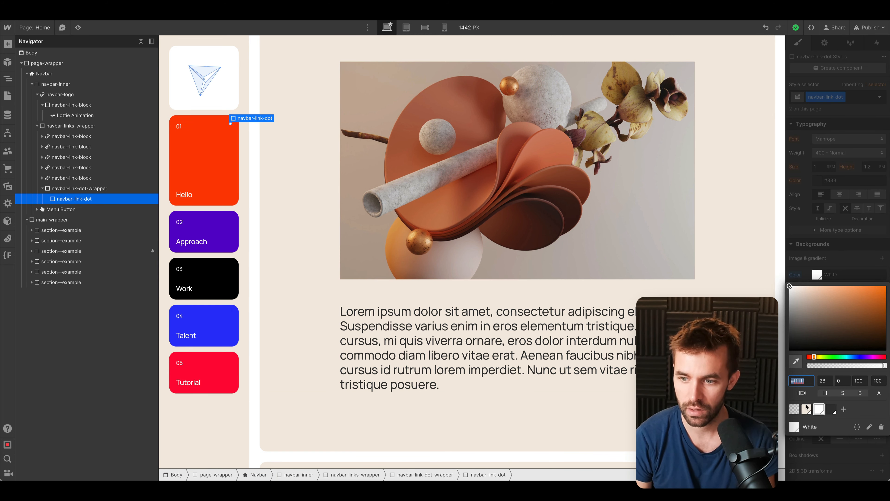
pyautogui.click(806, 407)
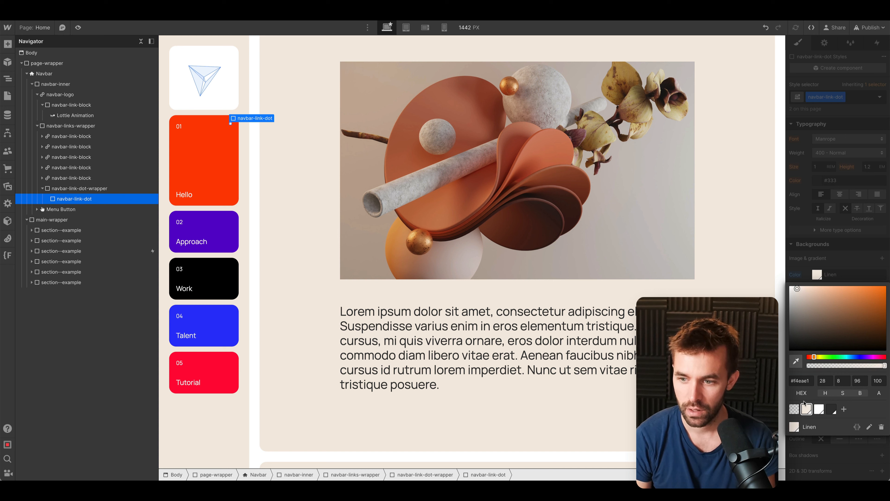
pyautogui.click(227, 415)
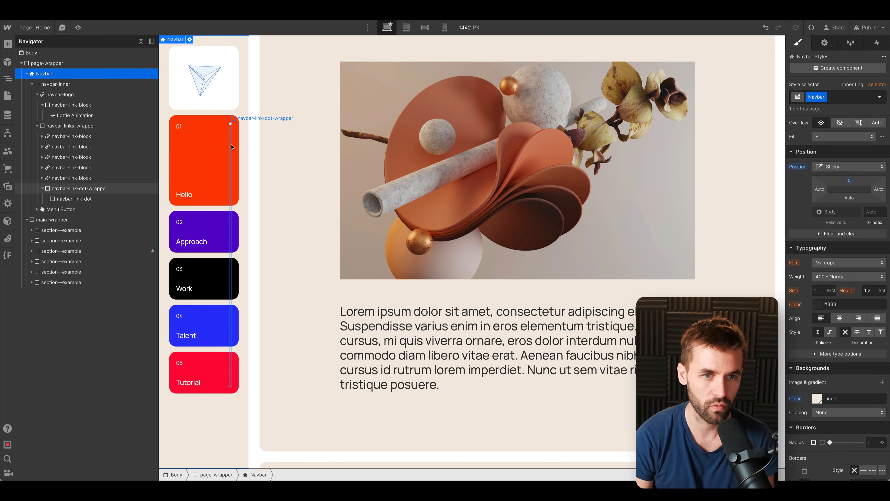
# - Add a While scrolling in view trigger to main-wrapper with Play scroll animation as its action
pyautogui.click(232, 147)
pyautogui.click(42, 188)
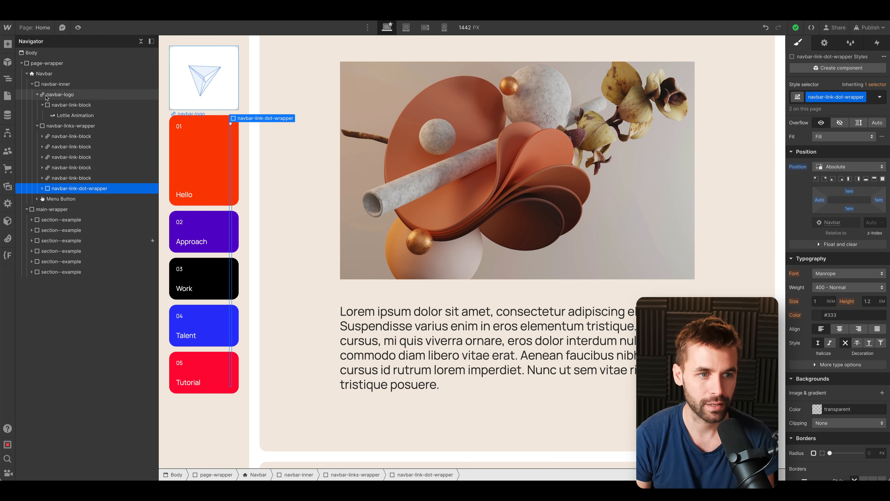
pyautogui.click(49, 209)
pyautogui.scroll(5, 305, 112)
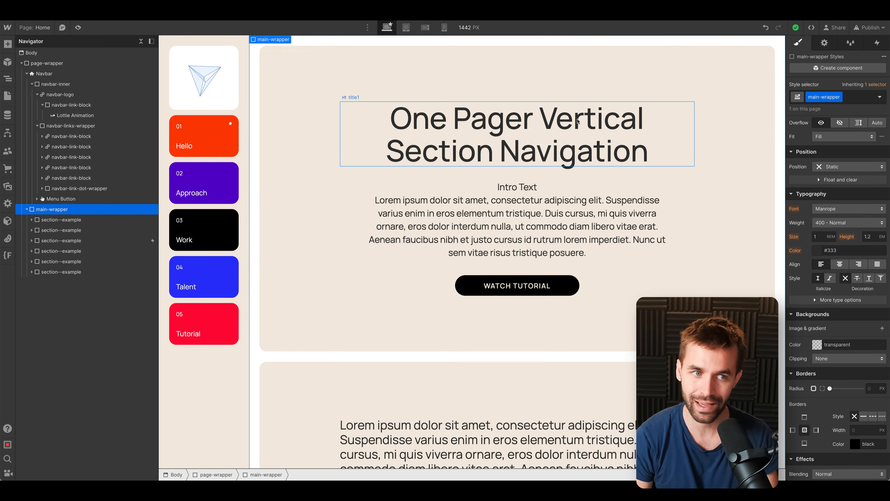
pyautogui.click(878, 43)
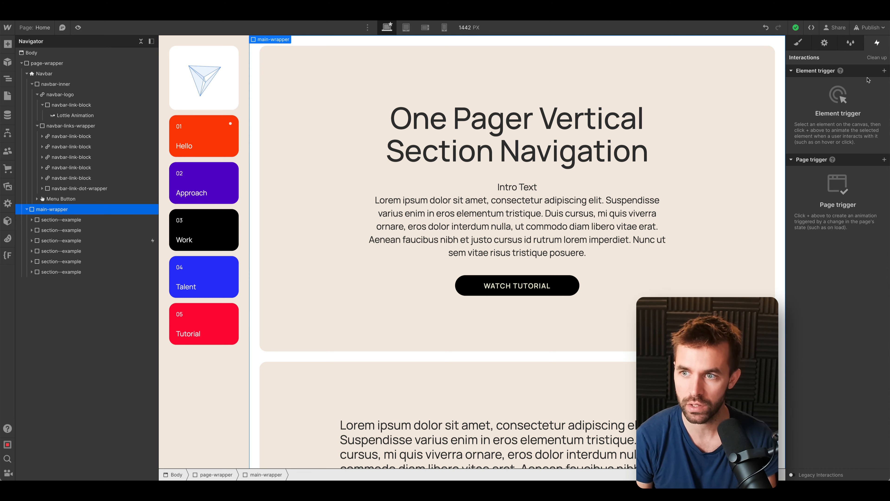
pyautogui.click(882, 72)
pyautogui.click(861, 126)
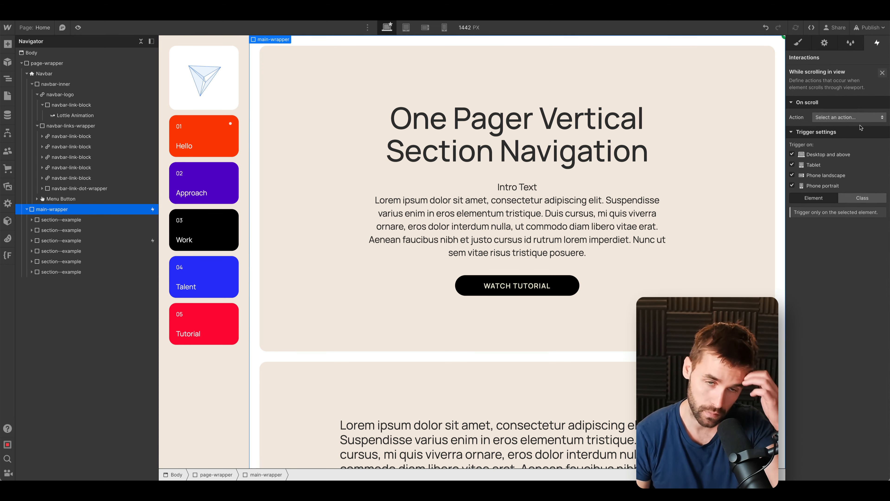
pyautogui.click(861, 117)
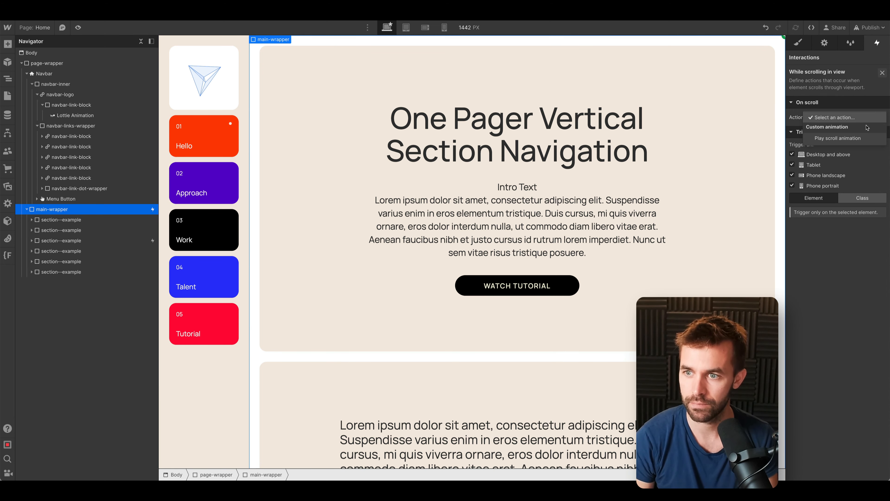
pyautogui.click(862, 137)
# - Duplicate the Section 2 – Dot scroll animation for the main-wrapper trigger and open the copy for editing
pyautogui.click(879, 193)
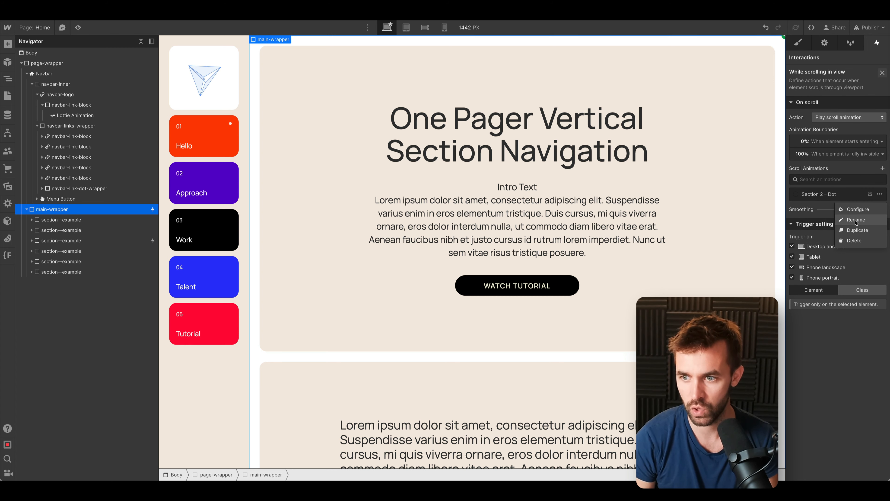
pyautogui.click(857, 230)
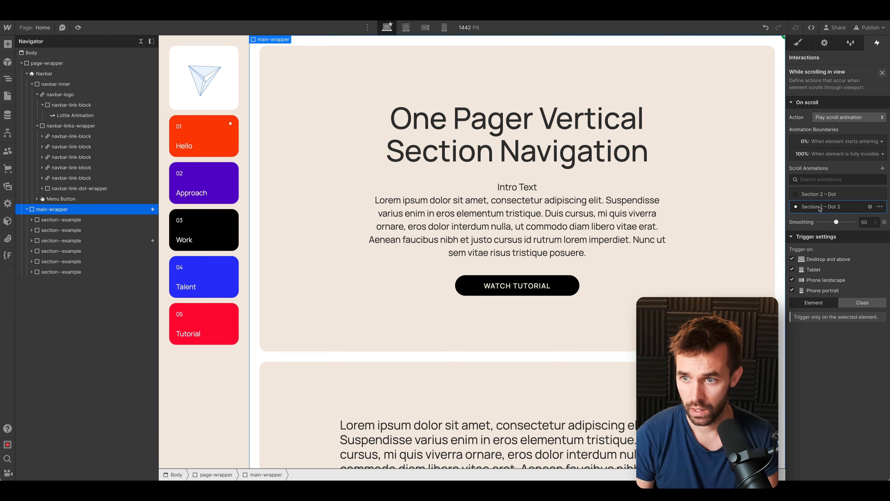
pyautogui.click(820, 207)
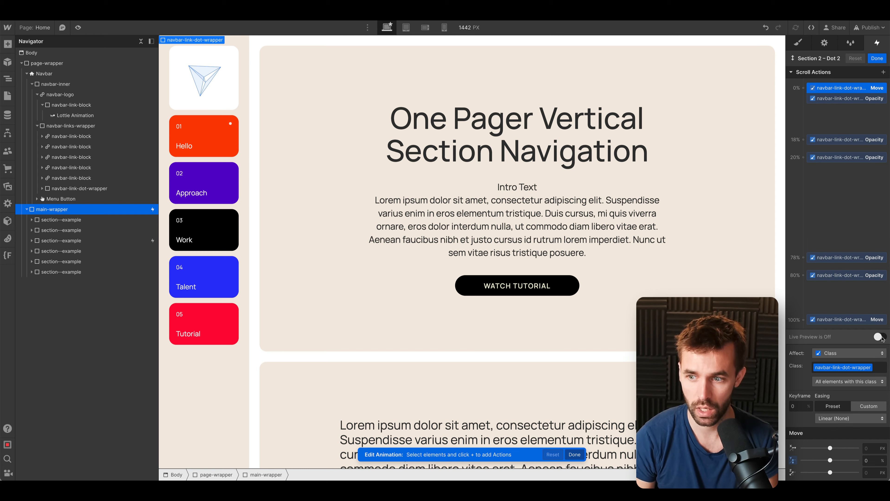
# - Turn on live preview for the duplicated animation and check the dot's path from the Hello card to the Talent card
pyautogui.click(880, 337)
pyautogui.scroll(-10, 476, 176)
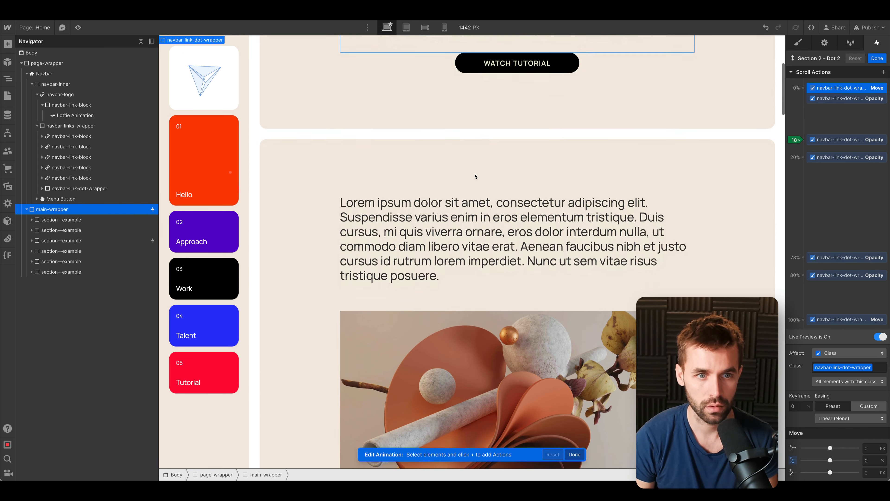
pyautogui.scroll(-10, 646, 177)
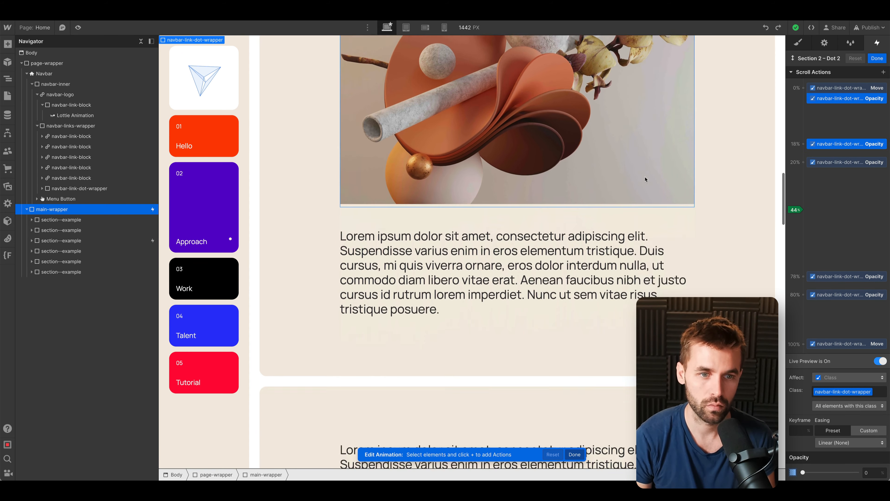
pyautogui.scroll(-10, 645, 179)
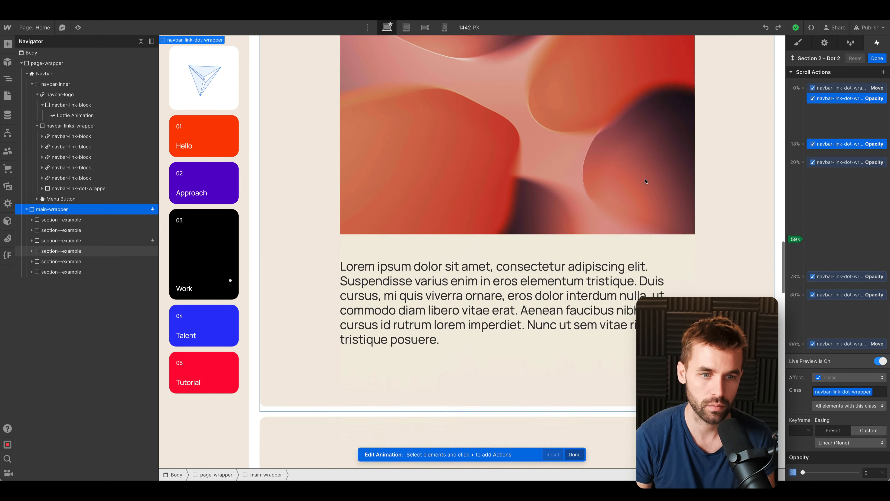
pyautogui.scroll(-10, 646, 181)
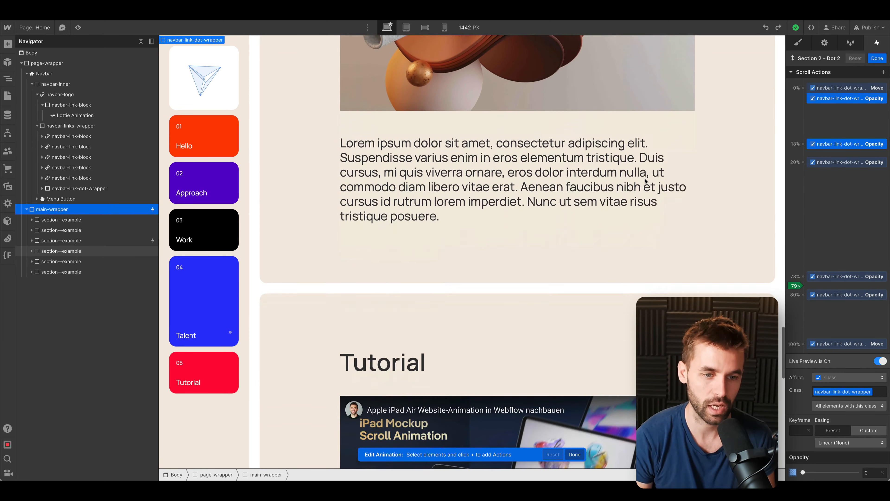
pyautogui.scroll(4, 646, 181)
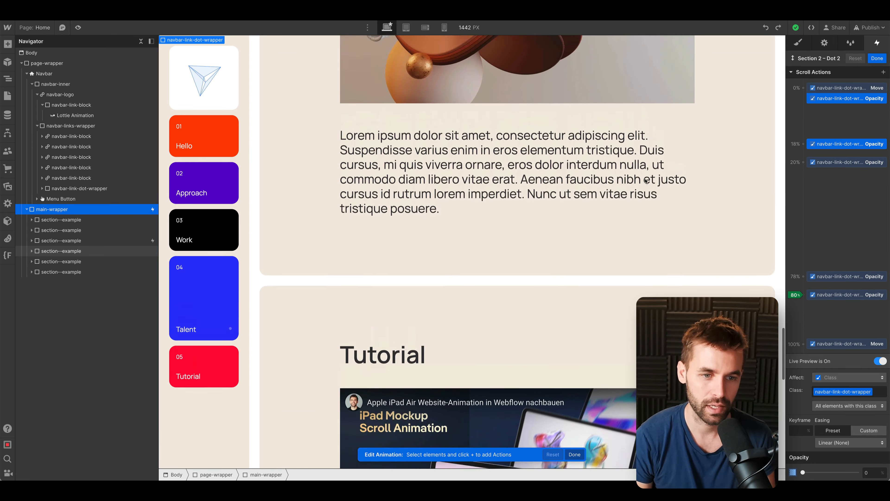
# - Move the last two navbar-link-dot-wrapper opacity actions in the Section 2 – Dot 2 animation to the 91% and 93% keyframes
pyautogui.scroll(-1, 646, 181)
pyautogui.scroll(-8, 646, 182)
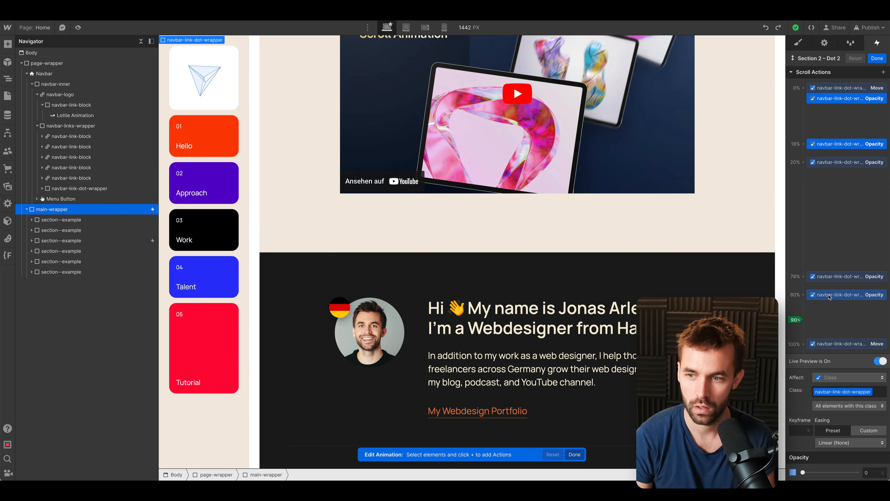
pyautogui.click(836, 294)
pyautogui.keyDown('shift'); pyautogui.click(835, 278); pyautogui.keyUp('shift')
pyautogui.moveTo(835, 278); pyautogui.dragTo(834, 310)
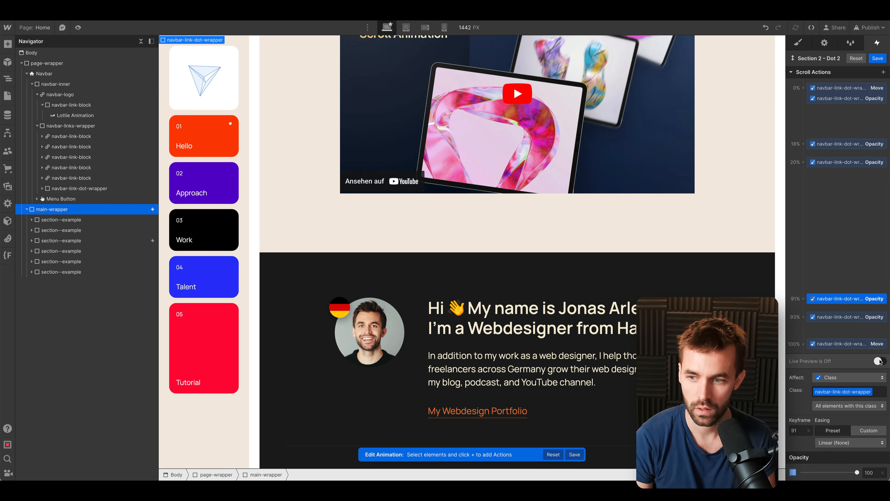
# - Check the dot's fade-out around the Tutorial card and footer with live preview on, and save the Section 2 – Dot 2 animation
pyautogui.click(880, 361)
pyautogui.scroll(9, 588, 281)
pyautogui.scroll(-10, 587, 280)
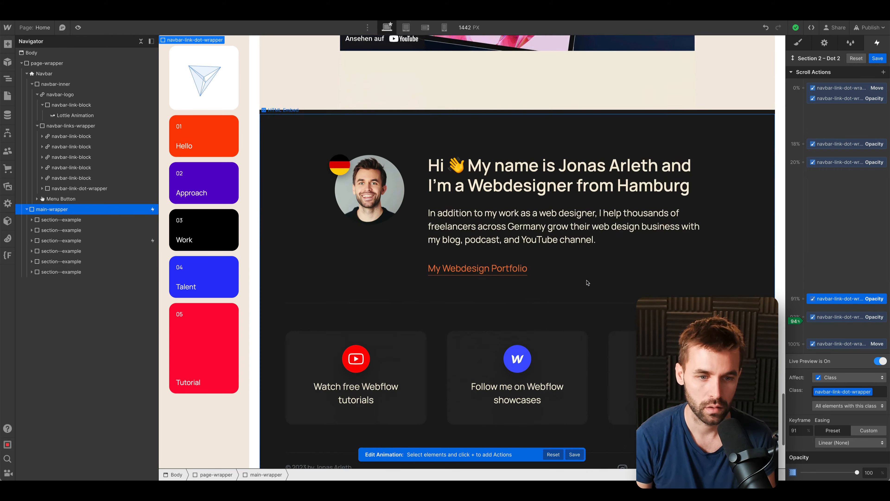
pyautogui.scroll(3, 587, 283)
pyautogui.scroll(-2, 587, 282)
pyautogui.scroll(10, 283, 180)
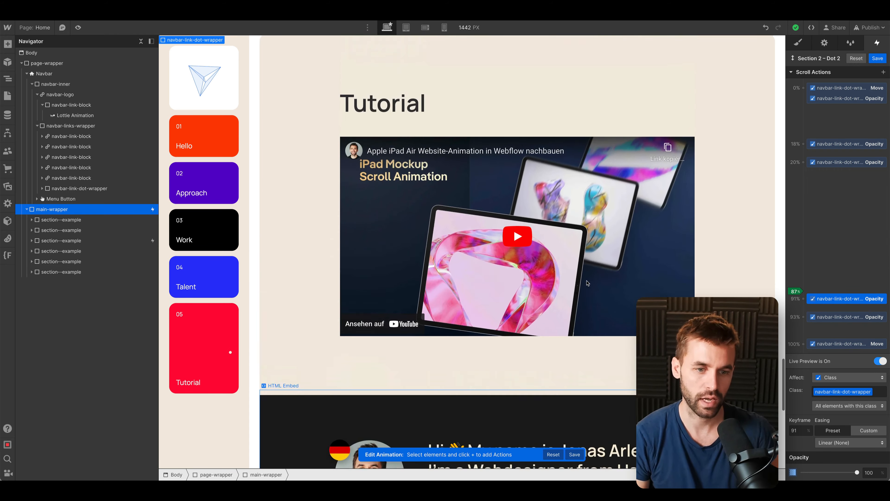
pyautogui.scroll(10, 284, 180)
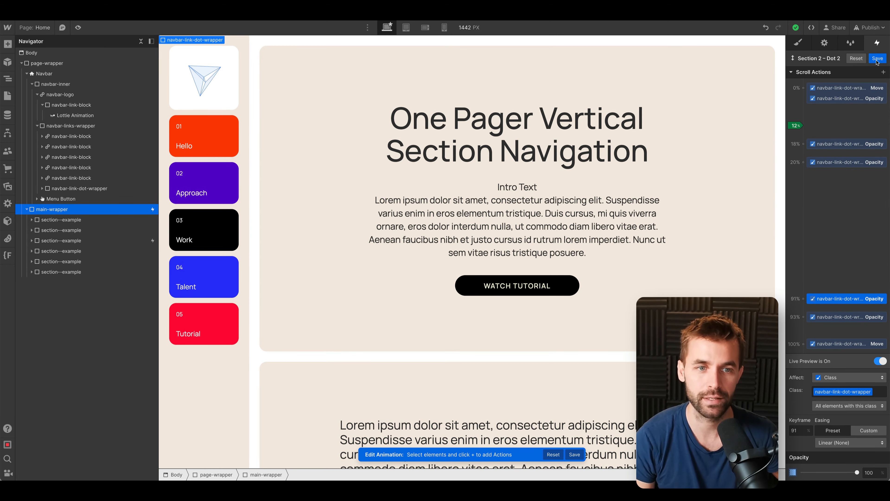
pyautogui.click(877, 59)
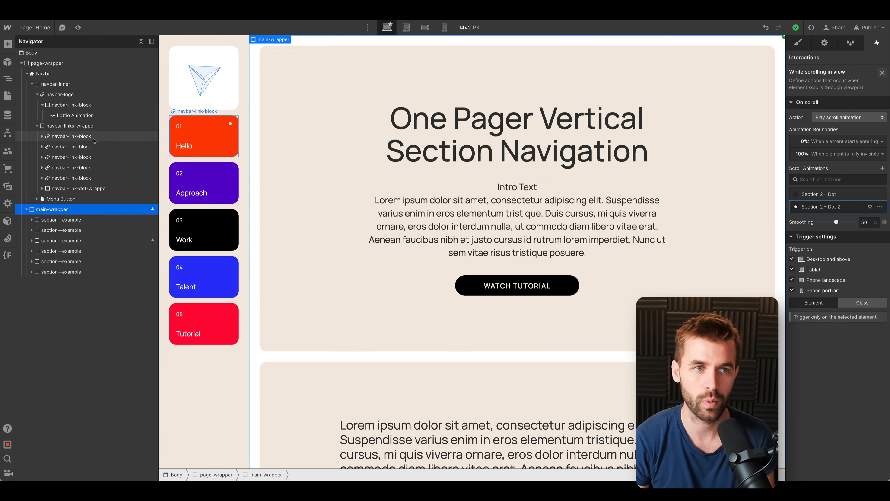
# - Preview the page and examine how the dot travels through the Hello, Approach and Work cards during scrolling
pyautogui.click(78, 28)
pyautogui.scroll(-15, 263, 173)
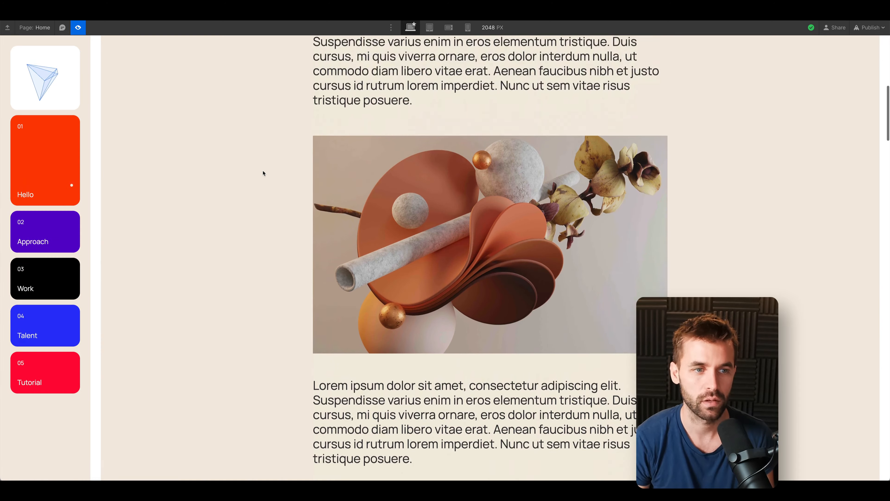
pyautogui.scroll(-5, 263, 175)
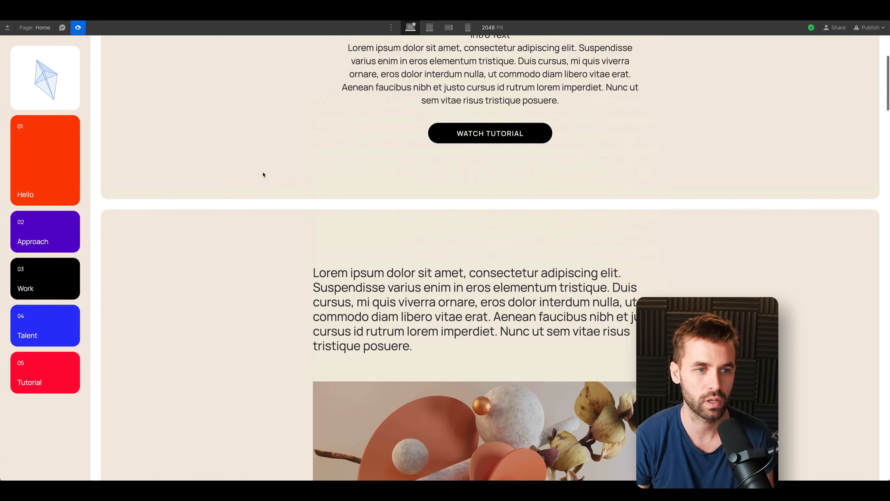
pyautogui.scroll(-5, 263, 174)
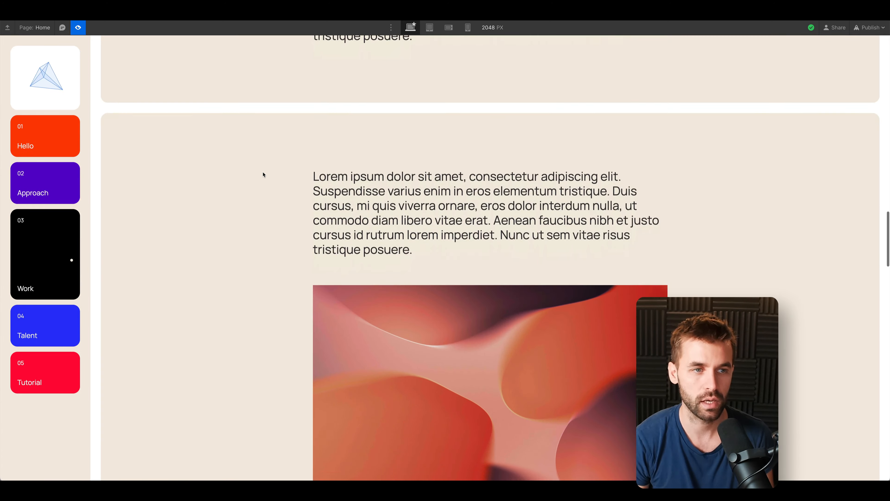